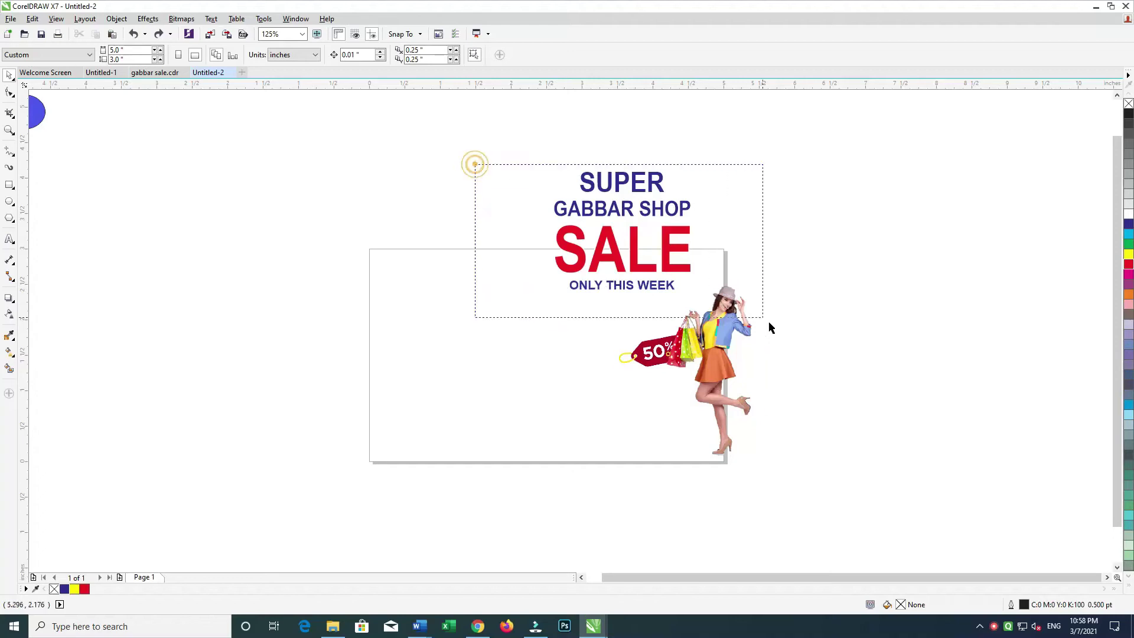
# - Move the SALE text block, woman photo and 50% tag off the page to the right
pyautogui.moveTo(620, 263); pyautogui.dragTo(783, 235)
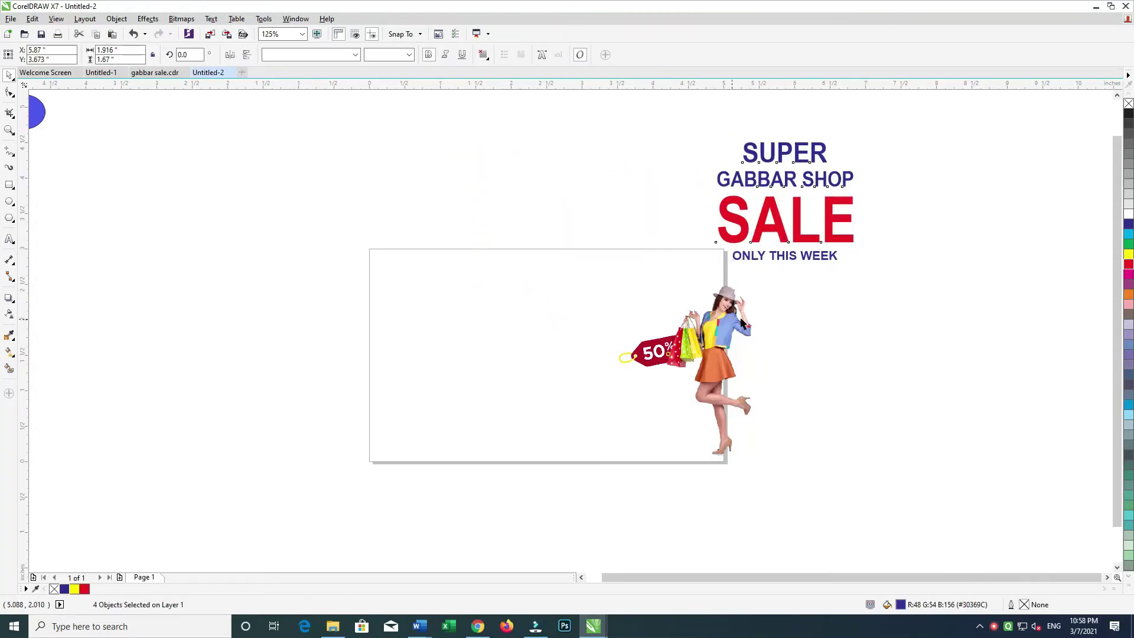
pyautogui.moveTo(740, 322); pyautogui.dragTo(925, 246)
pyautogui.moveTo(665, 355); pyautogui.dragTo(807, 336)
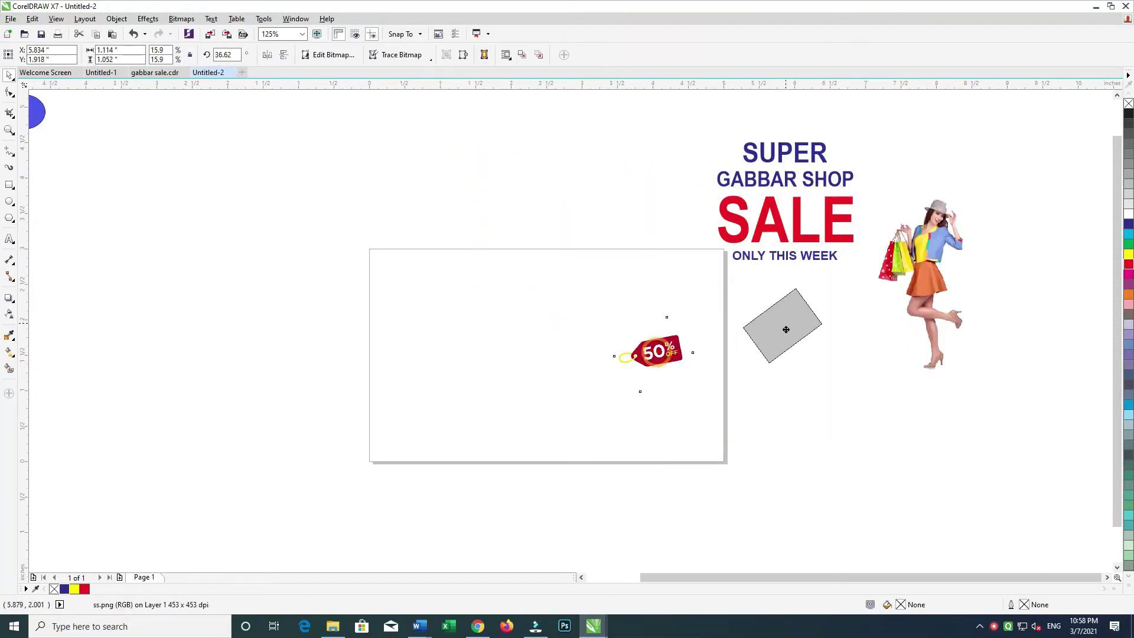
pyautogui.click(338, 240)
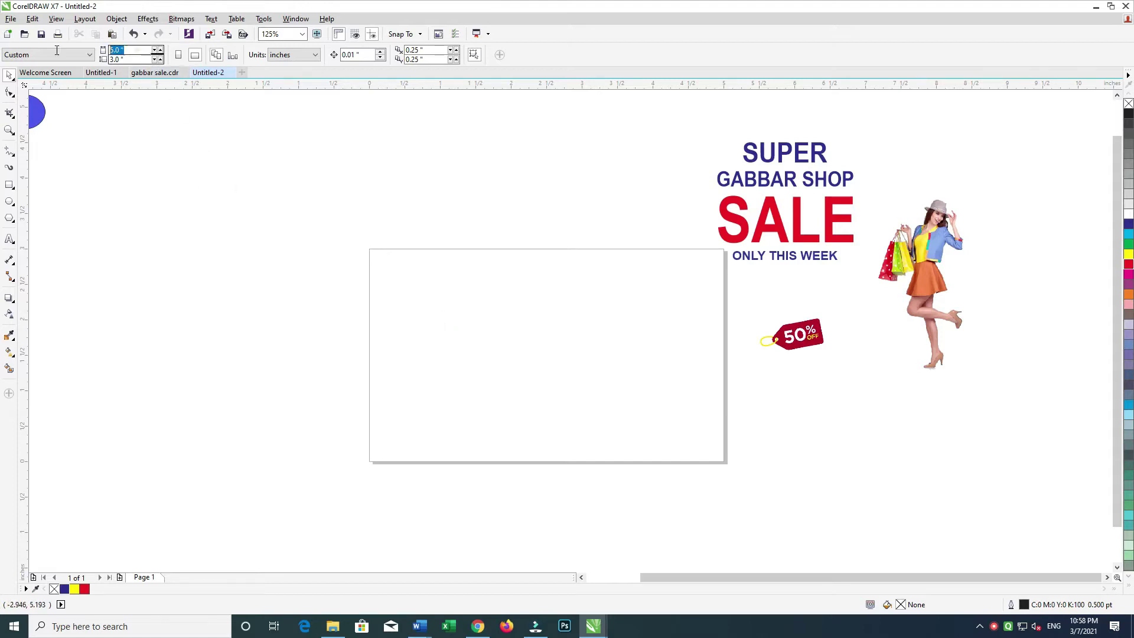
pyautogui.doubleClick(8, 186)
# - Fill the page-sized background rectangle dark blue
pyautogui.moveTo(549, 297); pyautogui.dragTo(494, 267)
pyautogui.hotkey('ctrl', 'z')
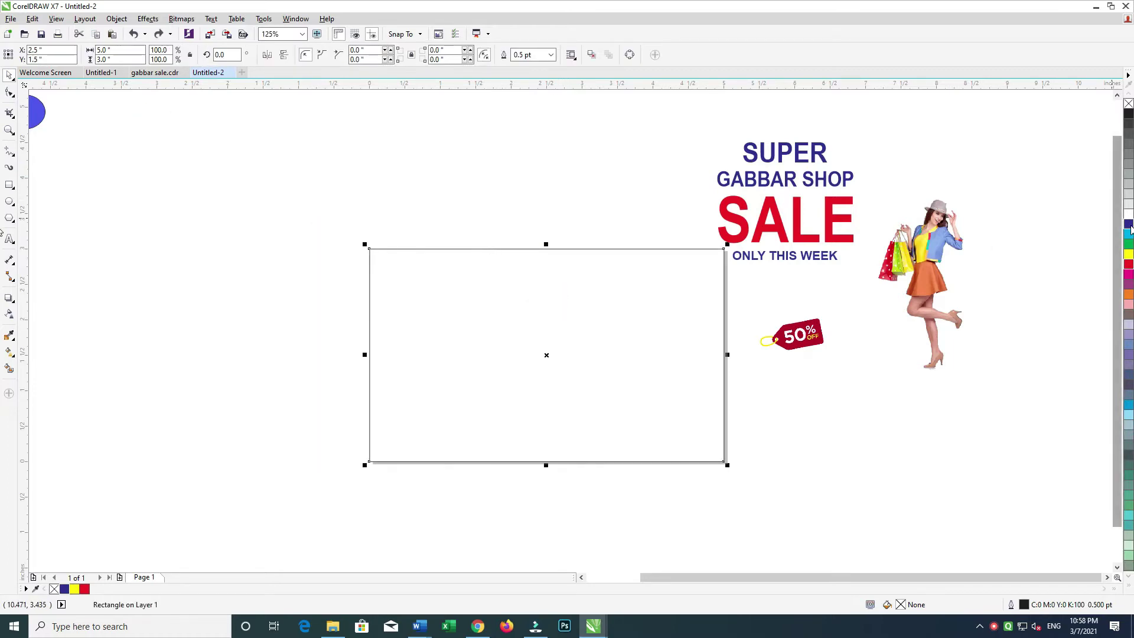
pyautogui.click(1128, 223)
pyautogui.moveTo(628, 281); pyautogui.dragTo(626, 284)
pyautogui.hotkey('ctrl', 'z')
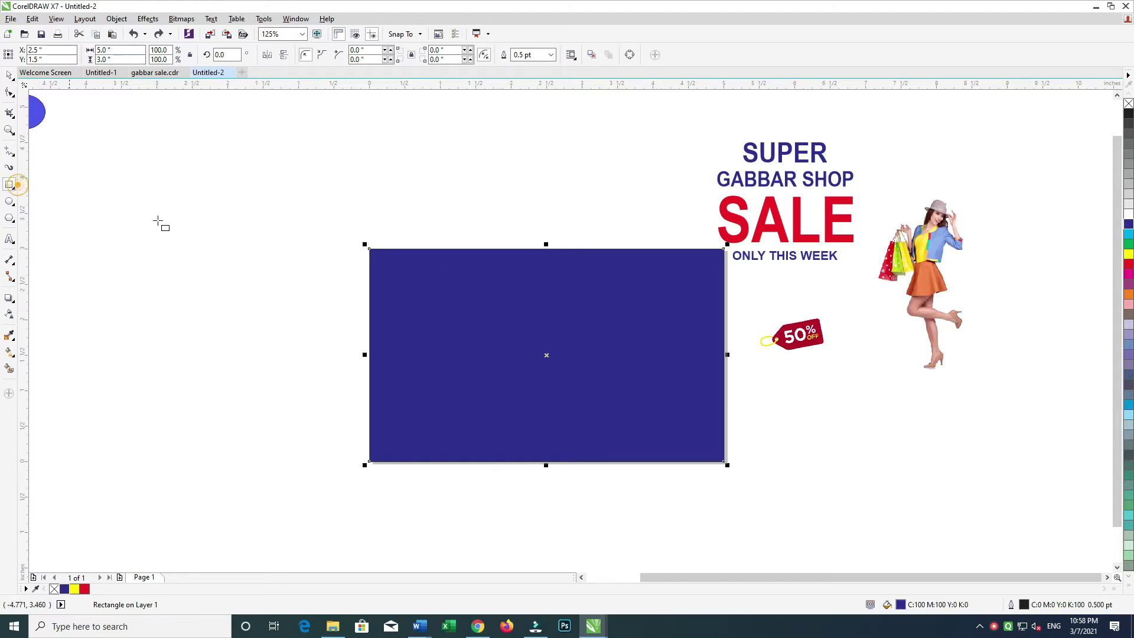
# - Draw a smaller rectangle inside the background, stretch it taller and slant it upward to the right
pyautogui.moveTo(416, 295); pyautogui.dragTo(694, 431)
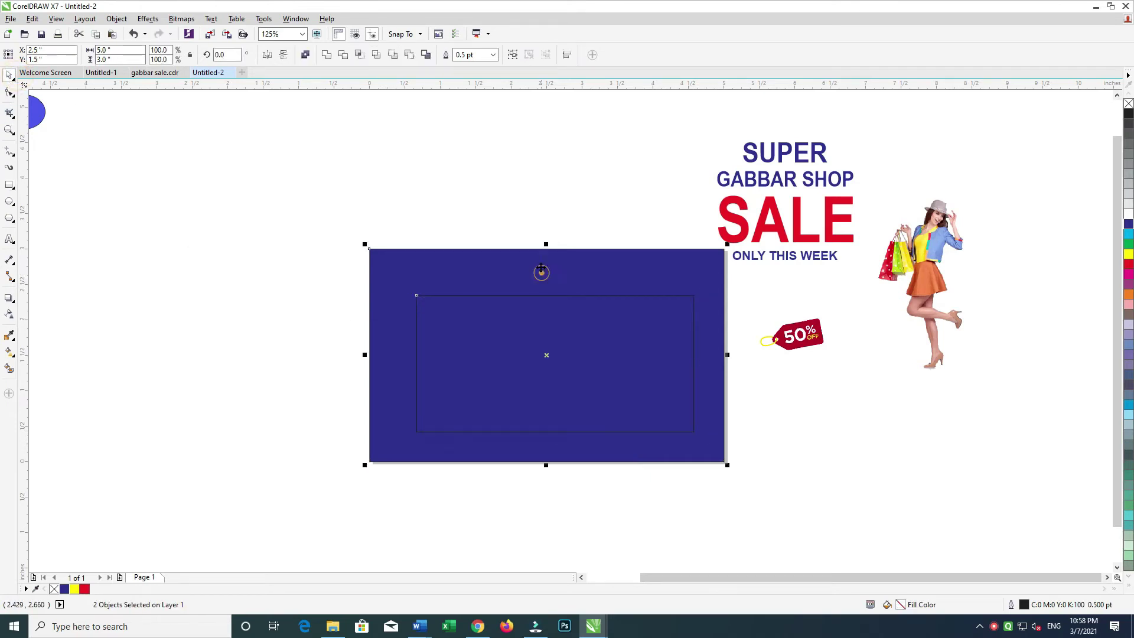
pyautogui.moveTo(544, 293); pyautogui.dragTo(545, 284)
pyautogui.moveTo(554, 428); pyautogui.dragTo(554, 438)
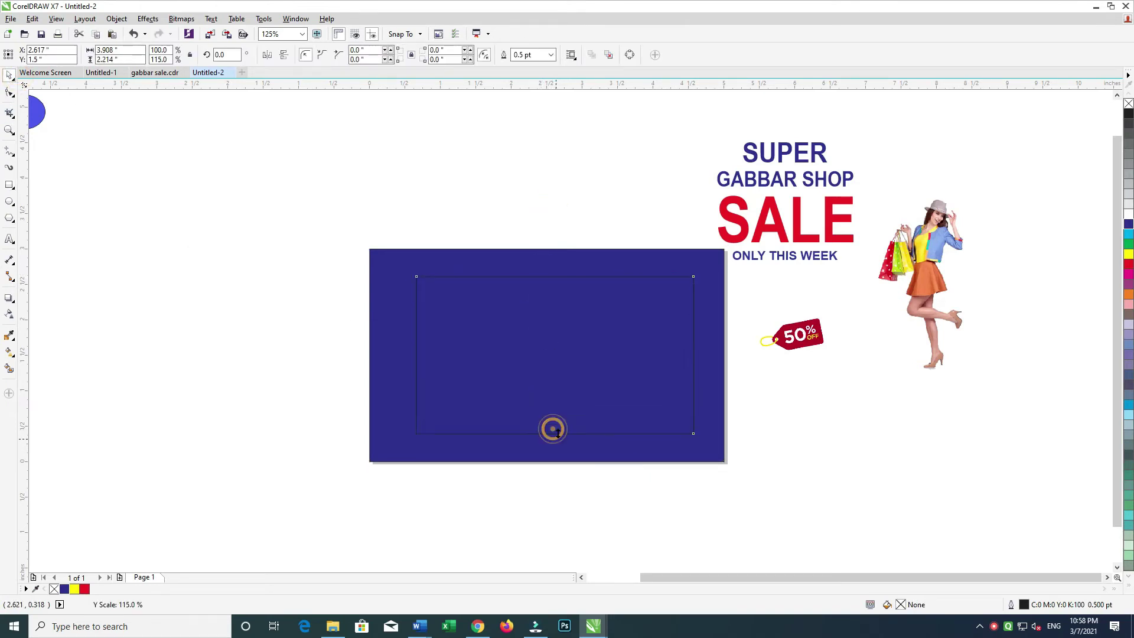
pyautogui.moveTo(544, 372); pyautogui.dragTo(539, 372)
pyautogui.moveTo(693, 357); pyautogui.dragTo(689, 350)
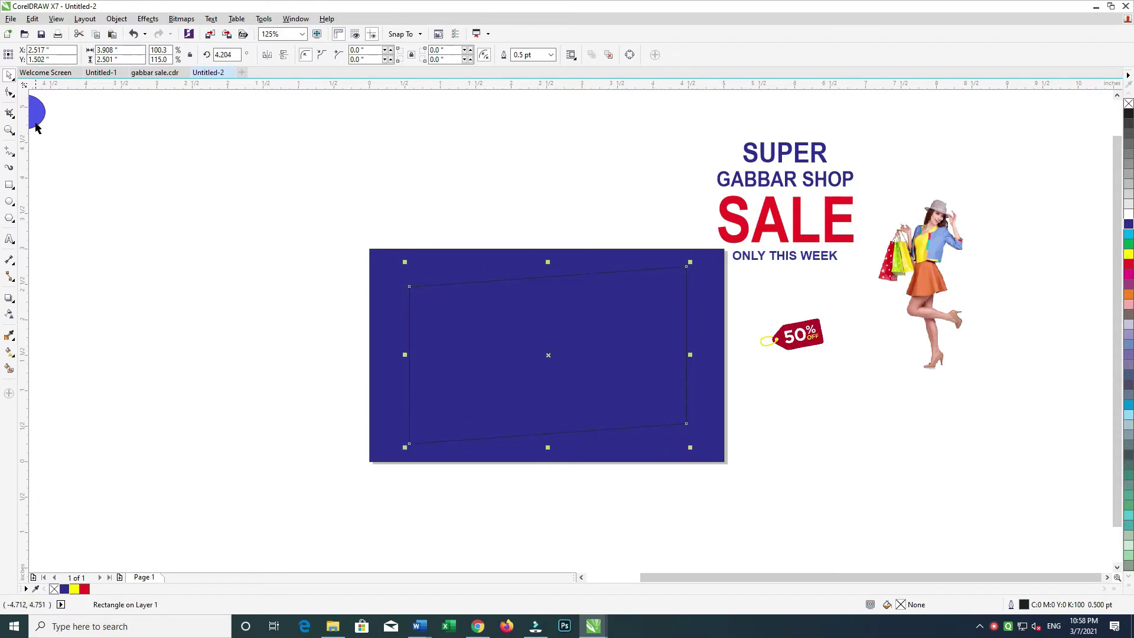
# - Fill the slanted panel with lighter blue #4F58F7
pyautogui.moveTo(36, 127); pyautogui.dragTo(466, 348)
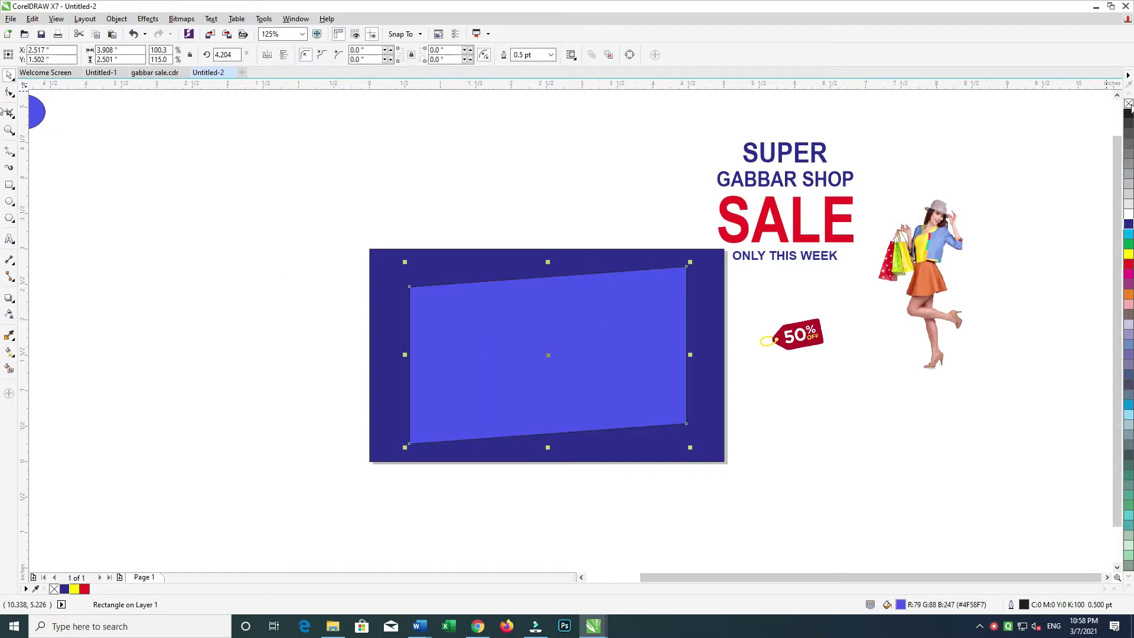
pyautogui.click(807, 115)
pyautogui.click(622, 306)
pyautogui.keyDown('shift'); pyautogui.click(694, 353); pyautogui.keyUp('shift')
pyautogui.click(549, 237)
pyautogui.click(587, 309)
# - Widen the slanted blue panel slightly from its centre
pyautogui.moveTo(691, 355); pyautogui.dragTo(698, 355)
pyautogui.click(628, 218)
pyautogui.click(618, 294)
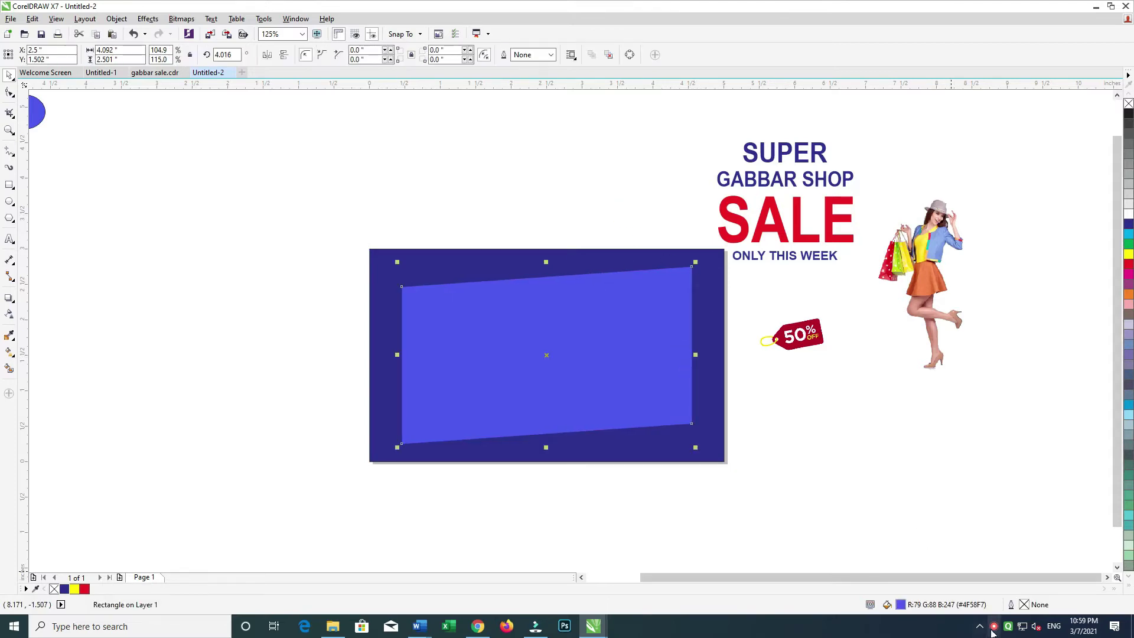
pyautogui.click(472, 231)
pyautogui.click(636, 321)
pyautogui.click(330, 194)
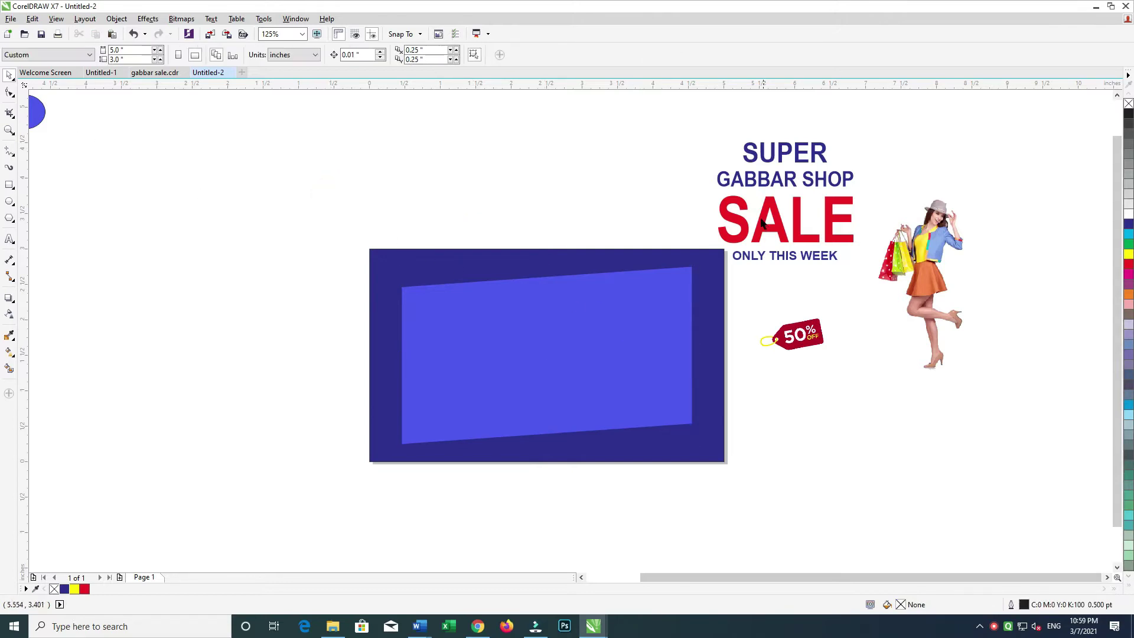
# - Draw a horizontal band across the background and left-align it with the background
pyautogui.click(9, 185)
pyautogui.moveTo(341, 309); pyautogui.dragTo(709, 379)
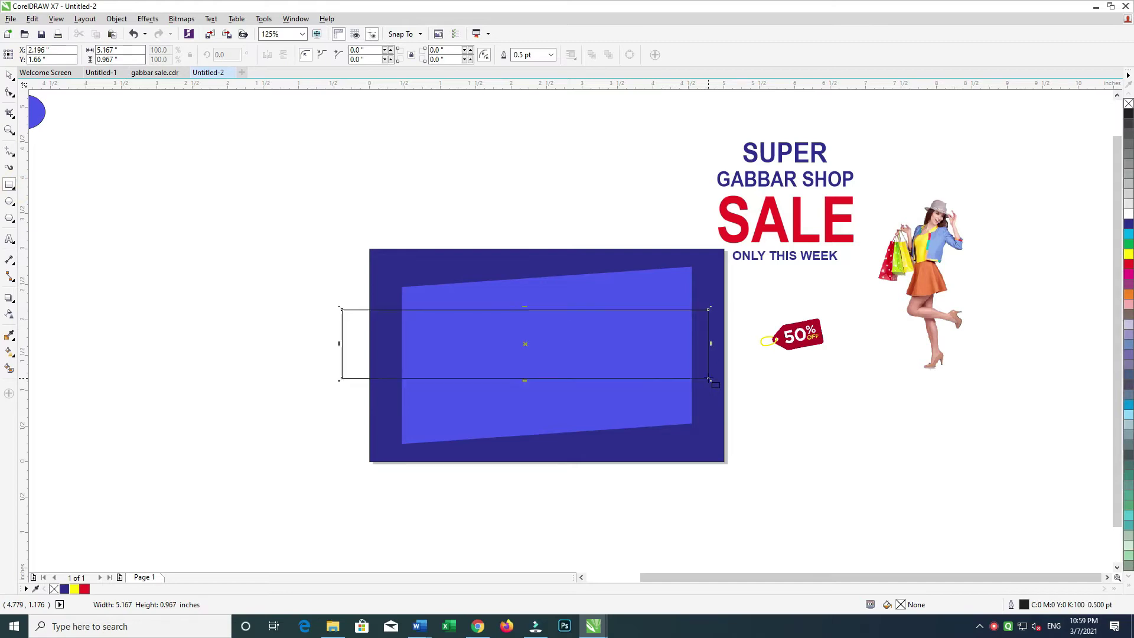
pyautogui.press('space')
pyautogui.keyDown('shift'); pyautogui.click(601, 262); pyautogui.keyUp('shift')
pyautogui.press('l')
pyautogui.click(592, 211)
pyautogui.click(736, 351)
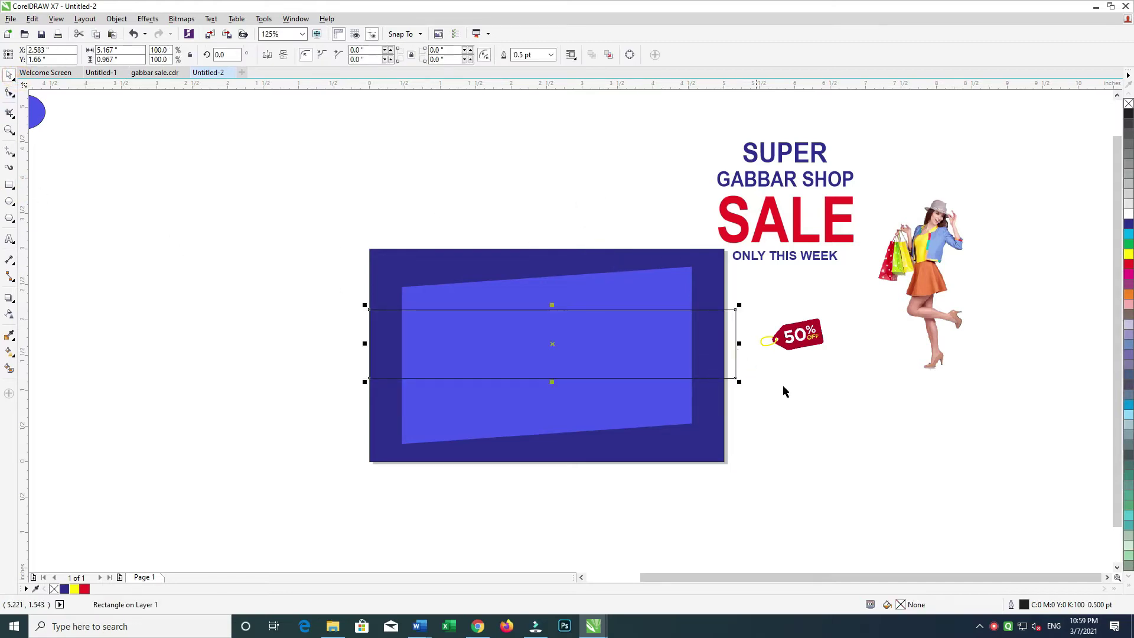
pyautogui.rightClick(994, 627)
pyautogui.click(997, 627)
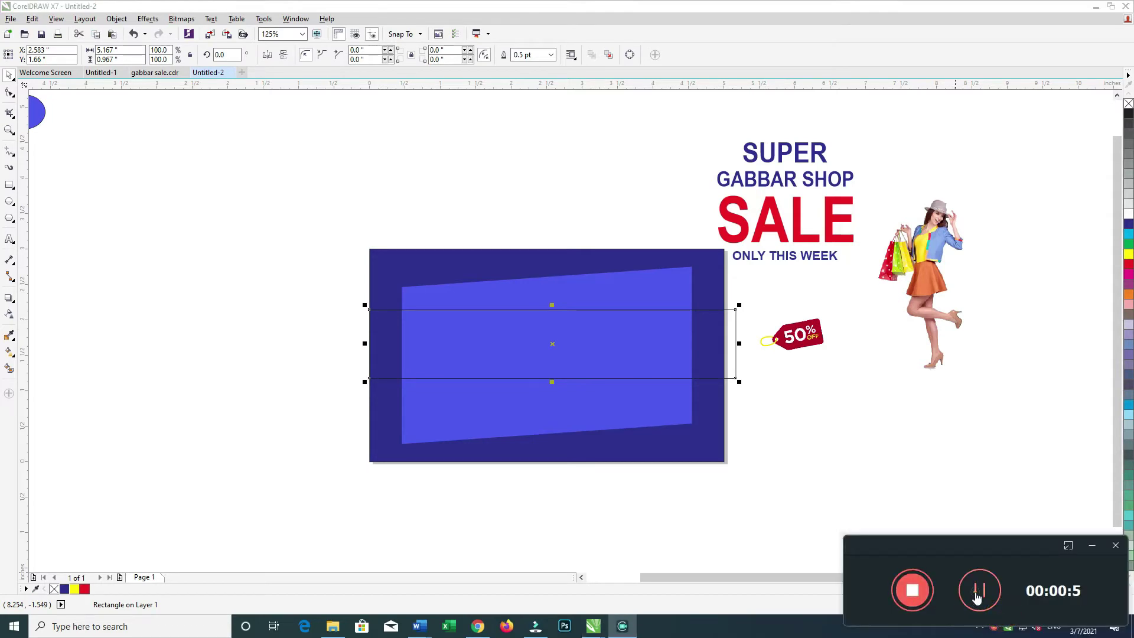
# - Move the slanted panel's left edge inward and resize the band to 4.913" by 1.271"
pyautogui.click(620, 416)
pyautogui.moveTo(547, 448); pyautogui.dragTo(547, 450)
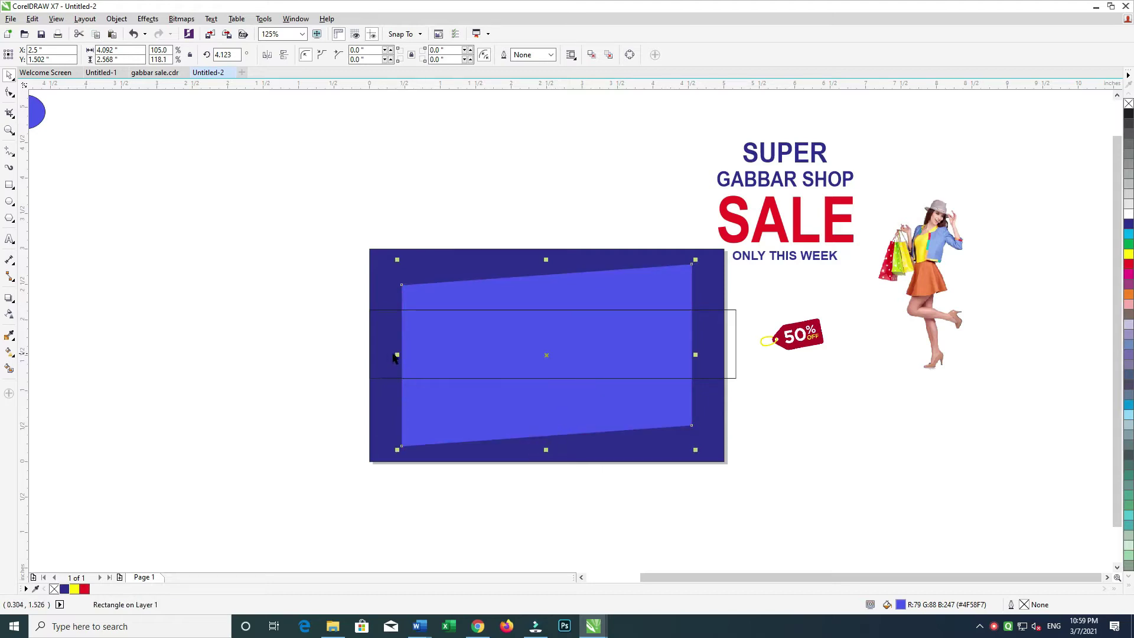
pyautogui.moveTo(396, 354); pyautogui.dragTo(429, 356)
pyautogui.click(582, 256)
pyautogui.click(590, 218)
pyautogui.click(735, 342)
pyautogui.moveTo(735, 341); pyautogui.dragTo(722, 341)
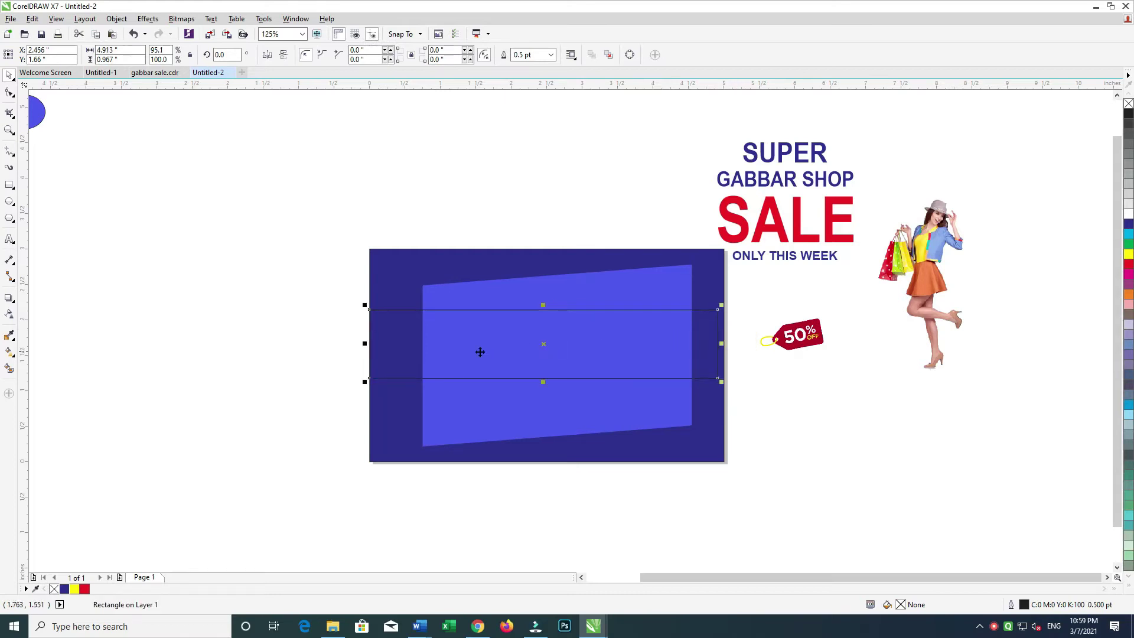
pyautogui.moveTo(546, 380); pyautogui.dragTo(545, 390)
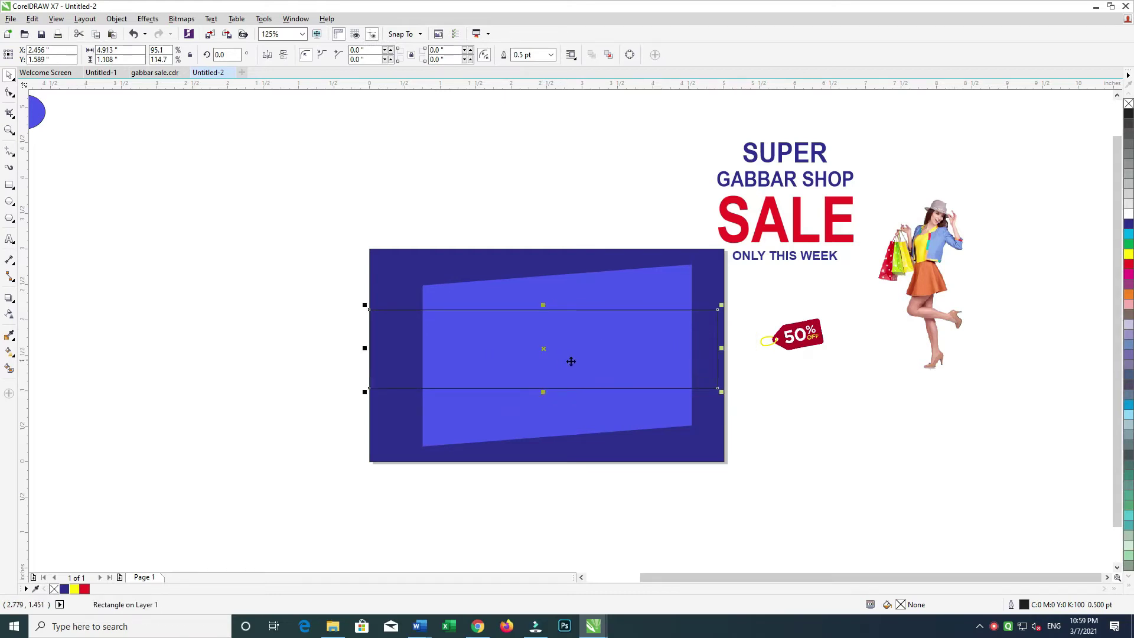
pyautogui.click(605, 347)
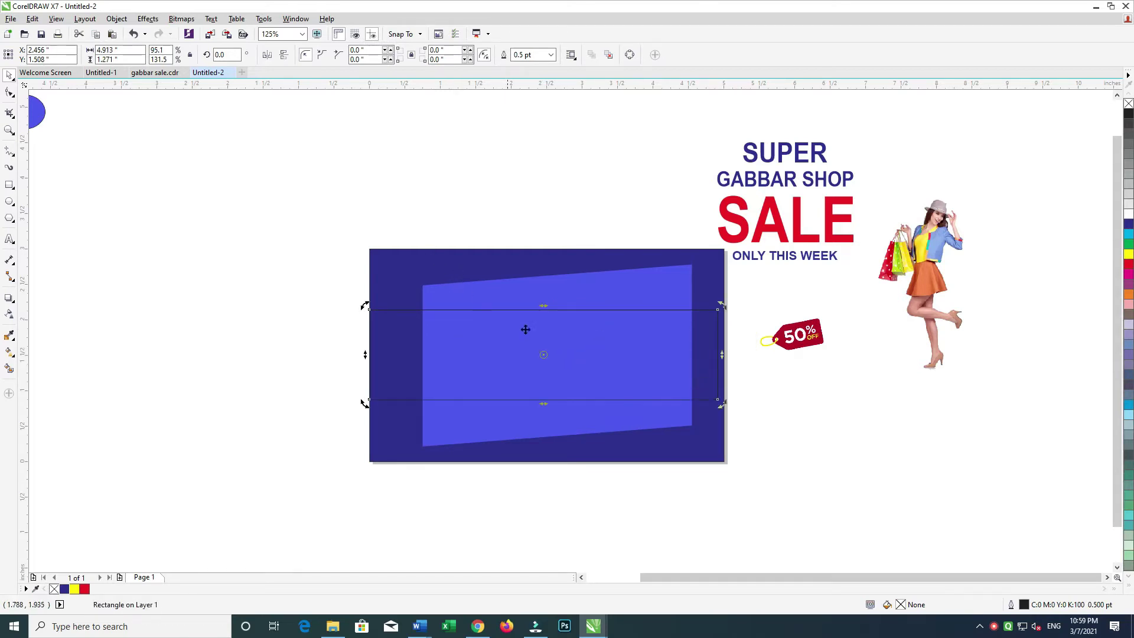
pyautogui.click(573, 290)
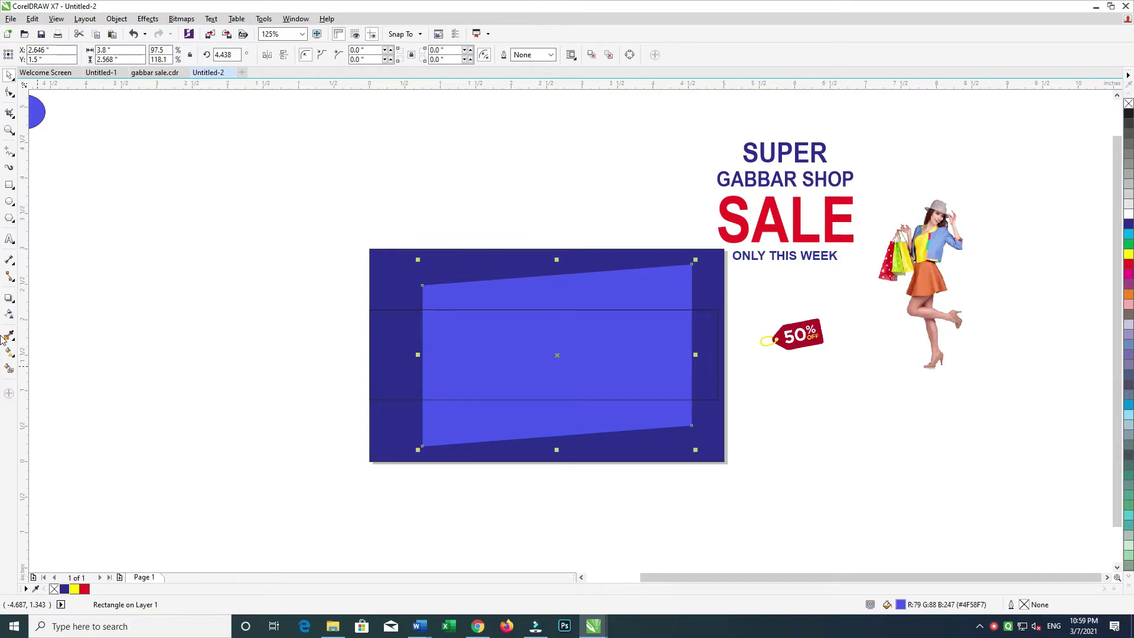
# - Add a soft drop shadow to the slanted panel toward the lower right
pyautogui.click(11, 301)
pyautogui.moveTo(556, 354); pyautogui.dragTo(640, 410)
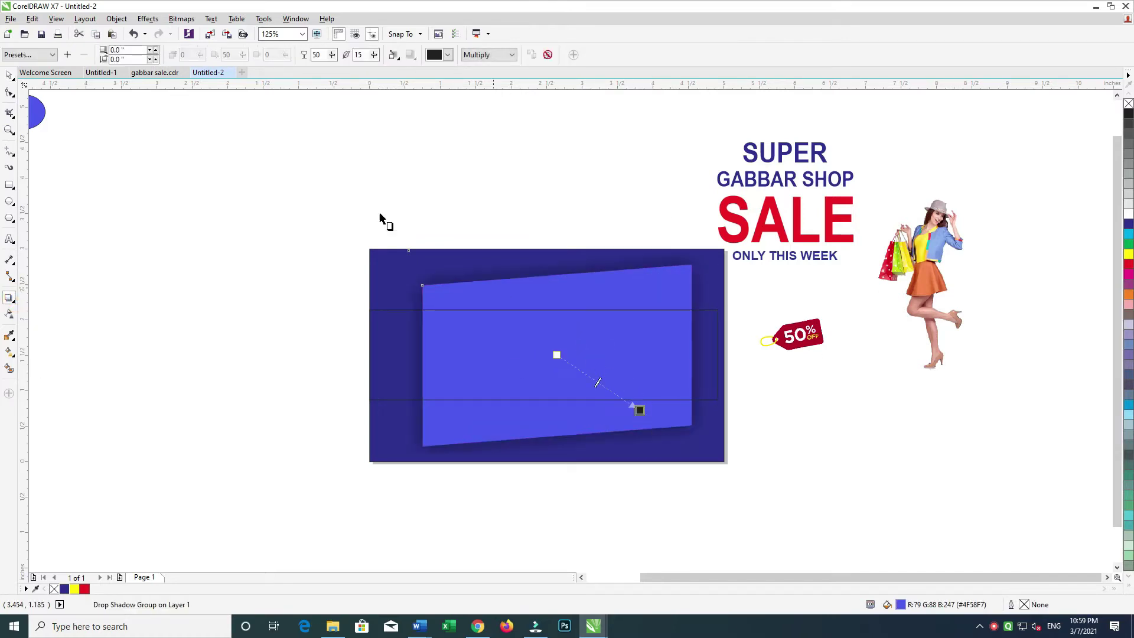
pyautogui.click(401, 148)
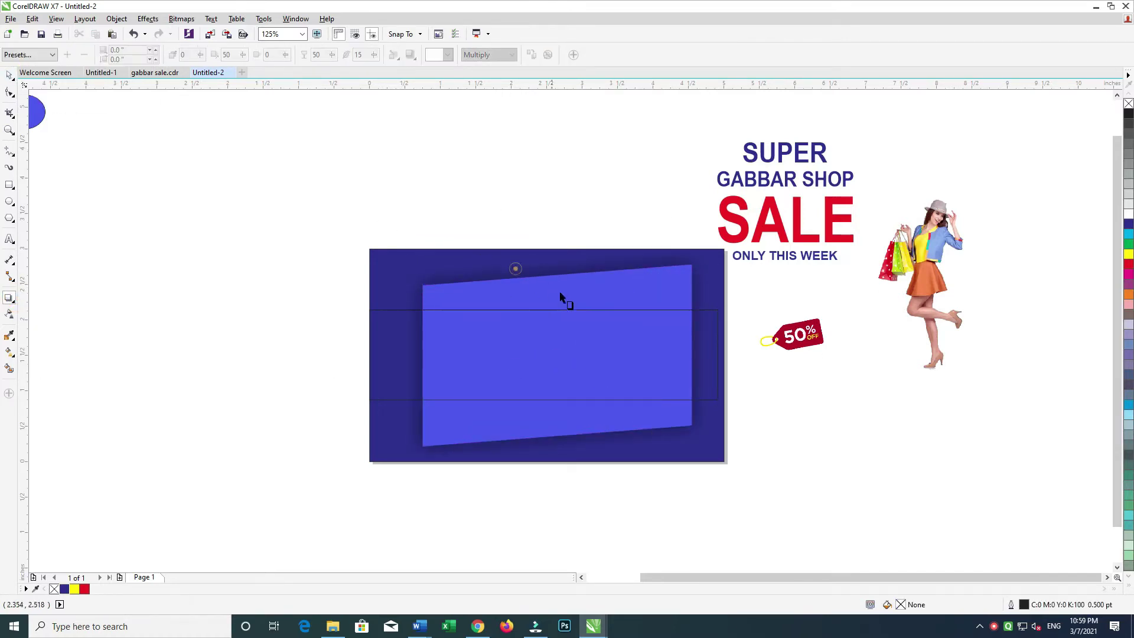
pyautogui.click(614, 283)
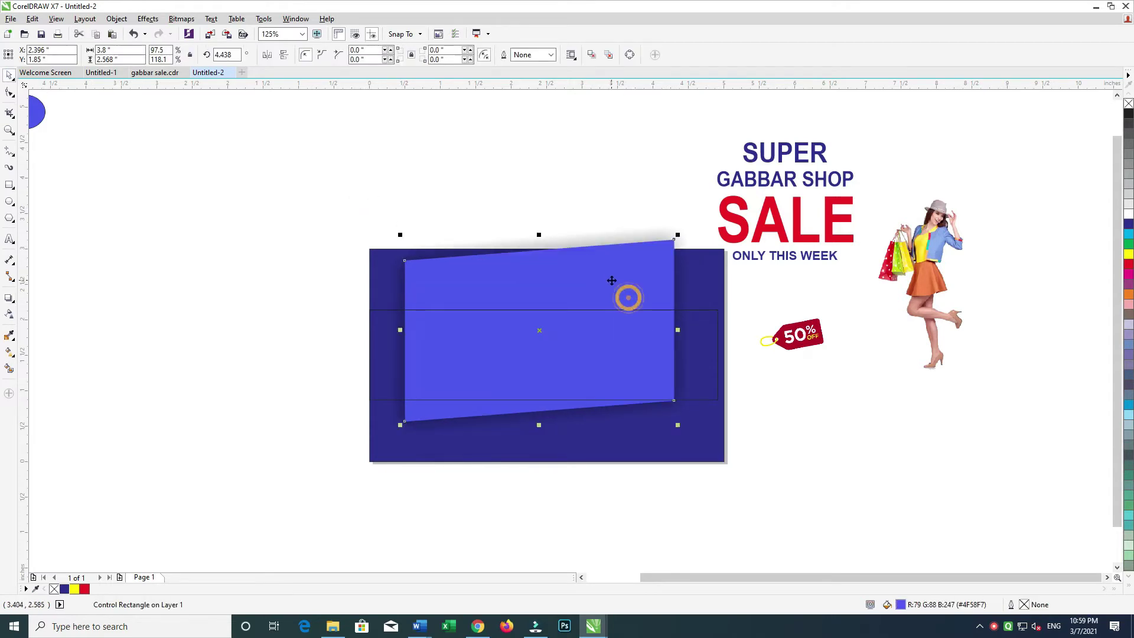
pyautogui.click(630, 217)
# - Group the band with the shadowed panel and PowerClip them inside the dark background
pyautogui.click(706, 280)
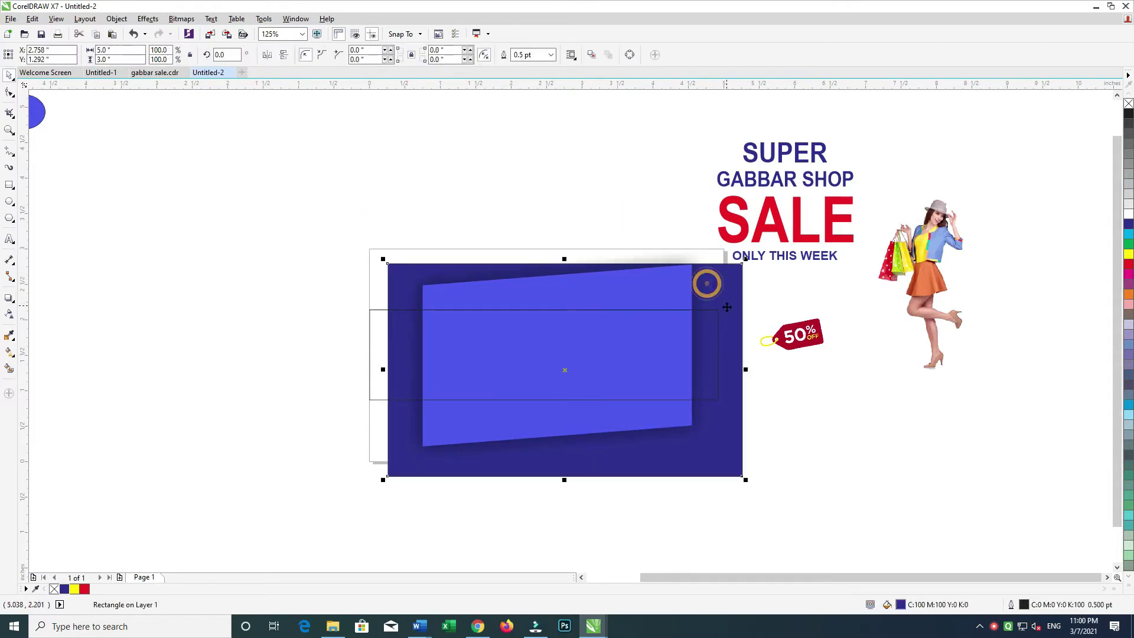
pyautogui.keyDown('shift'); pyautogui.click(666, 278); pyautogui.keyUp('shift')
pyautogui.hotkey('ctrl', 'g')
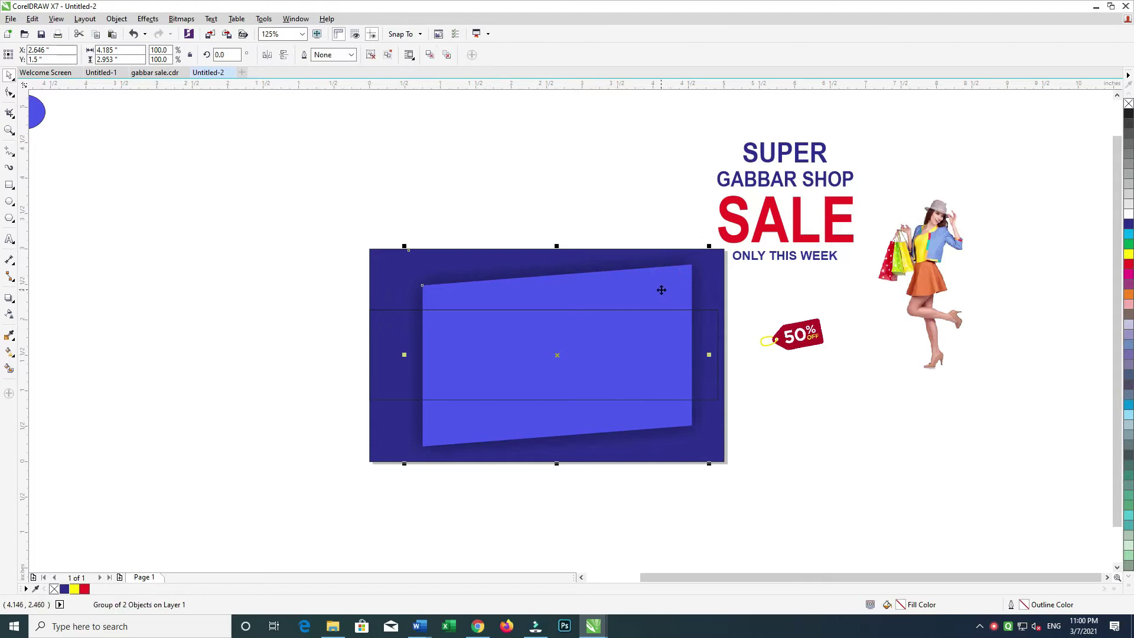
pyautogui.rightClick(675, 276)
pyautogui.click(675, 282)
pyautogui.click(398, 443)
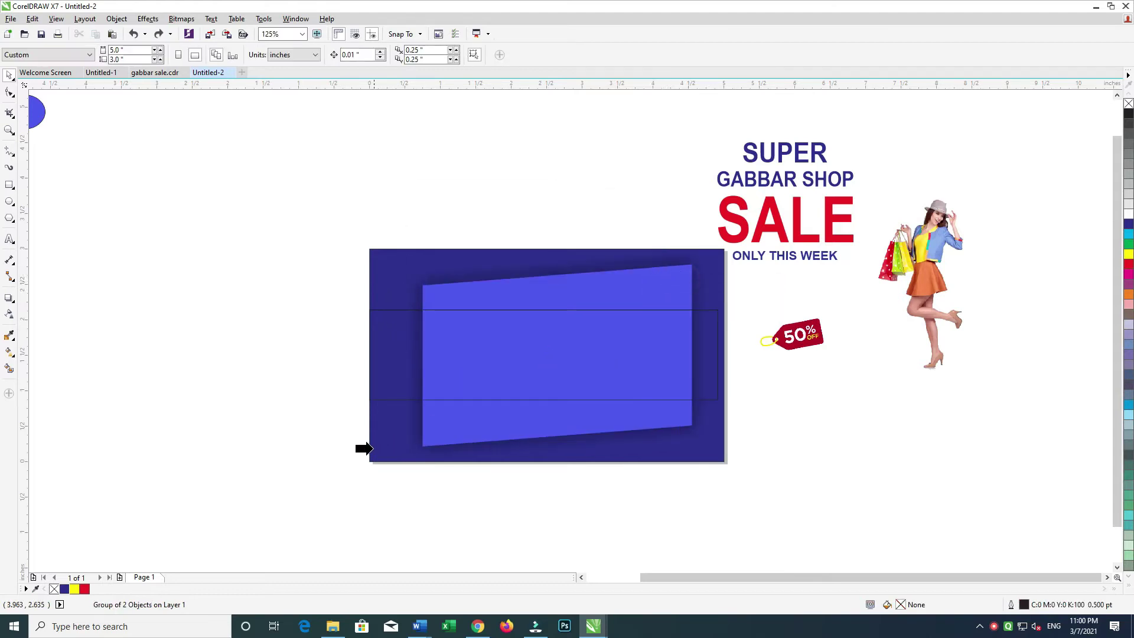
# - Make the middle band solid white with no outline
pyautogui.click(382, 375)
pyautogui.click(1128, 213)
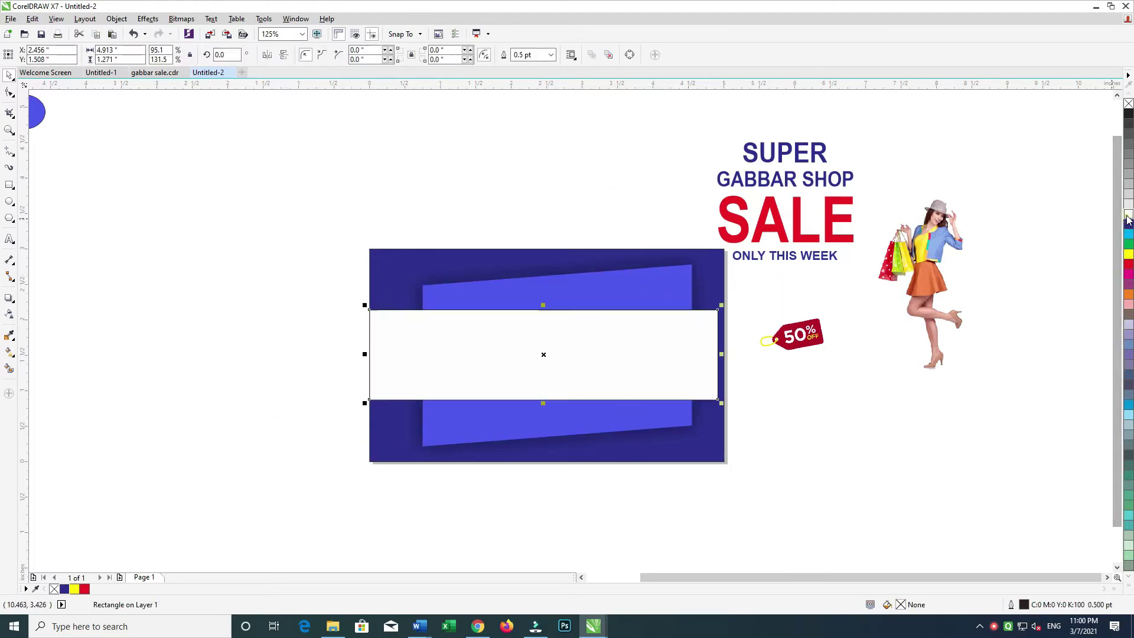
pyautogui.rightClick(1128, 104)
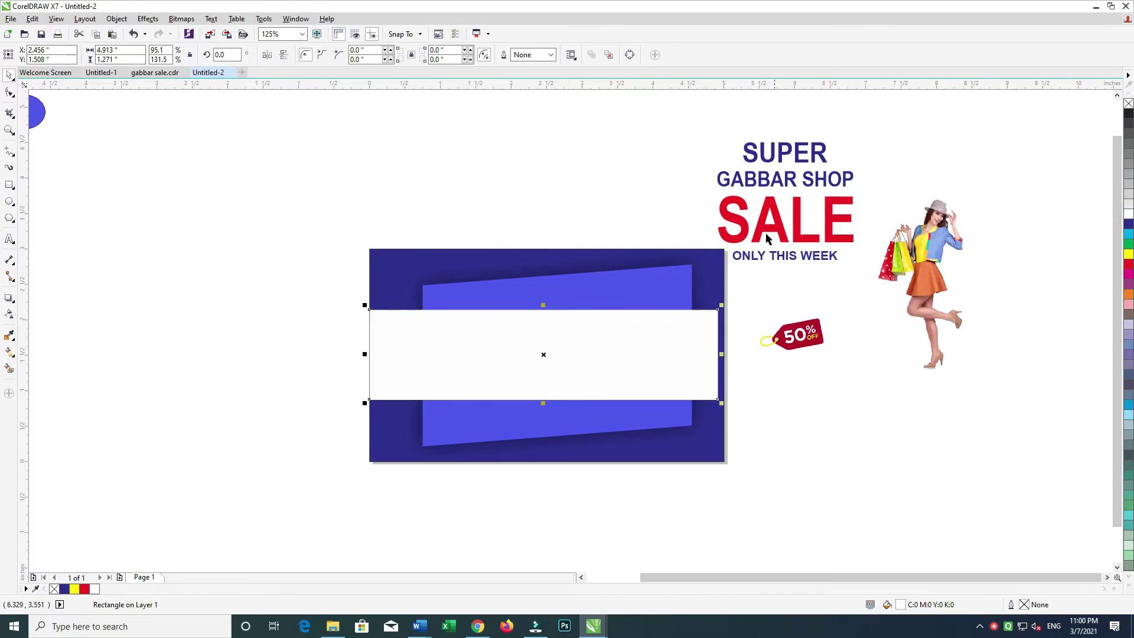
pyautogui.keyDown('shift'); pyautogui.click(655, 263); pyautogui.keyUp('shift')
pyautogui.click(581, 327)
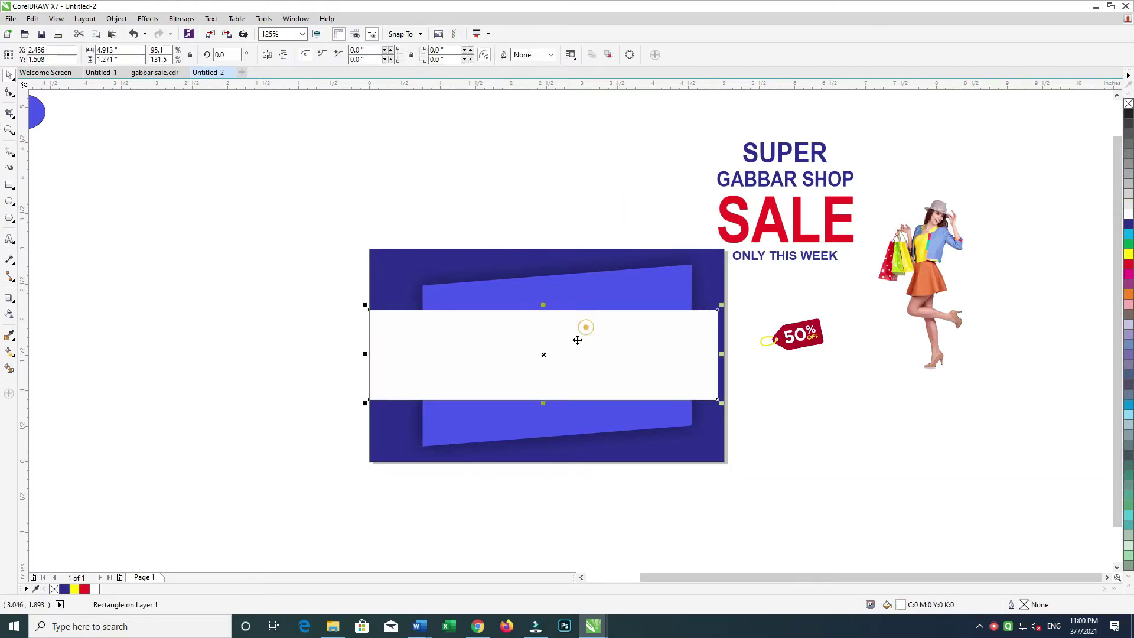
pyautogui.click(536, 204)
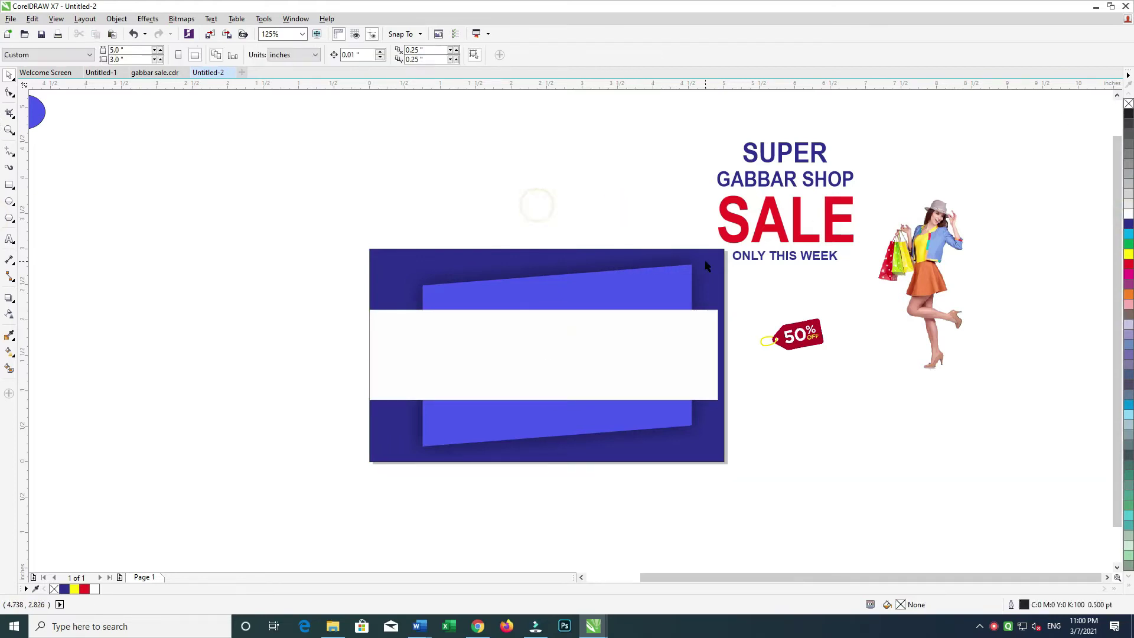
# - Draw a tall rectangle over the banner's left side
pyautogui.click(7, 186)
pyautogui.moveTo(391, 256); pyautogui.dragTo(528, 448)
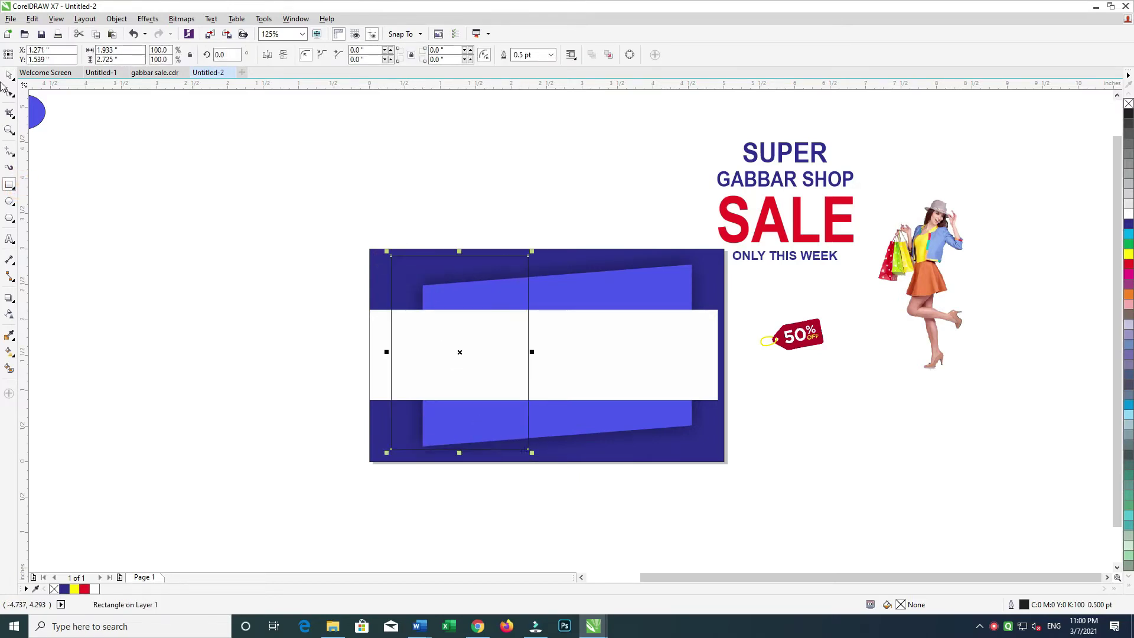
pyautogui.click(10, 75)
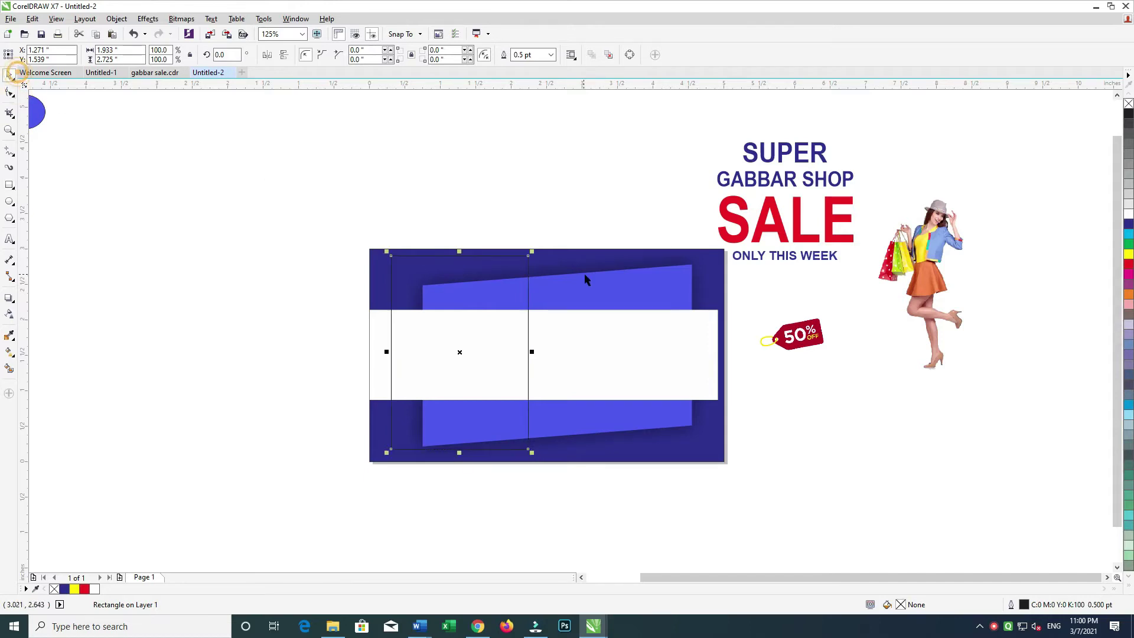
pyautogui.moveTo(528, 281); pyautogui.dragTo(528, 283)
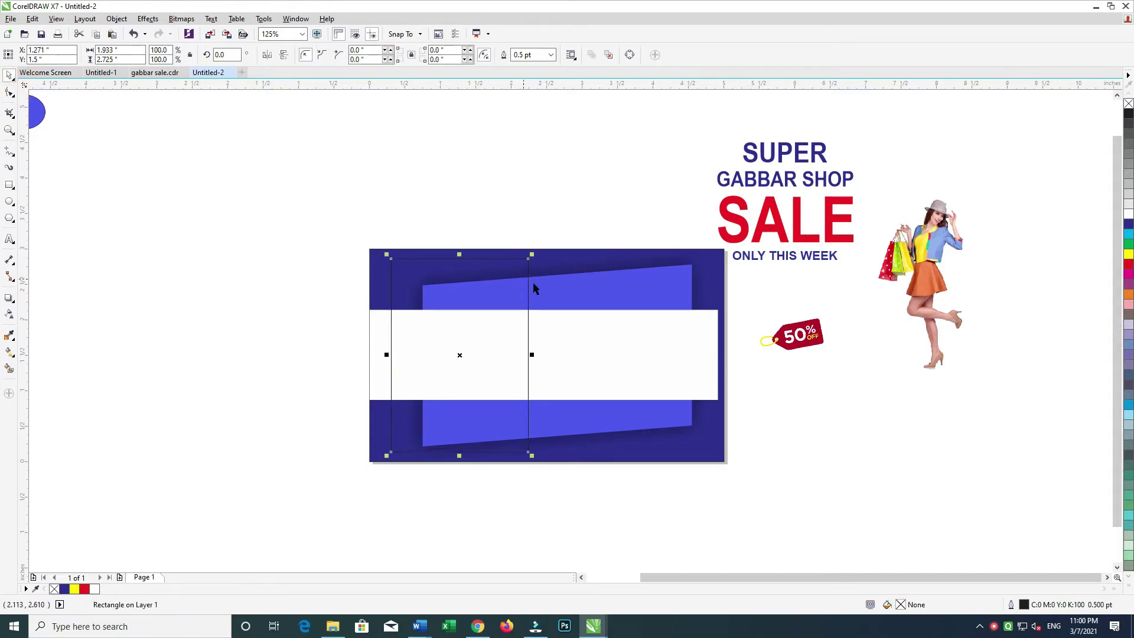
# - Fill the tall rectangle orange-yellow and remove its outline
pyautogui.click(1128, 255)
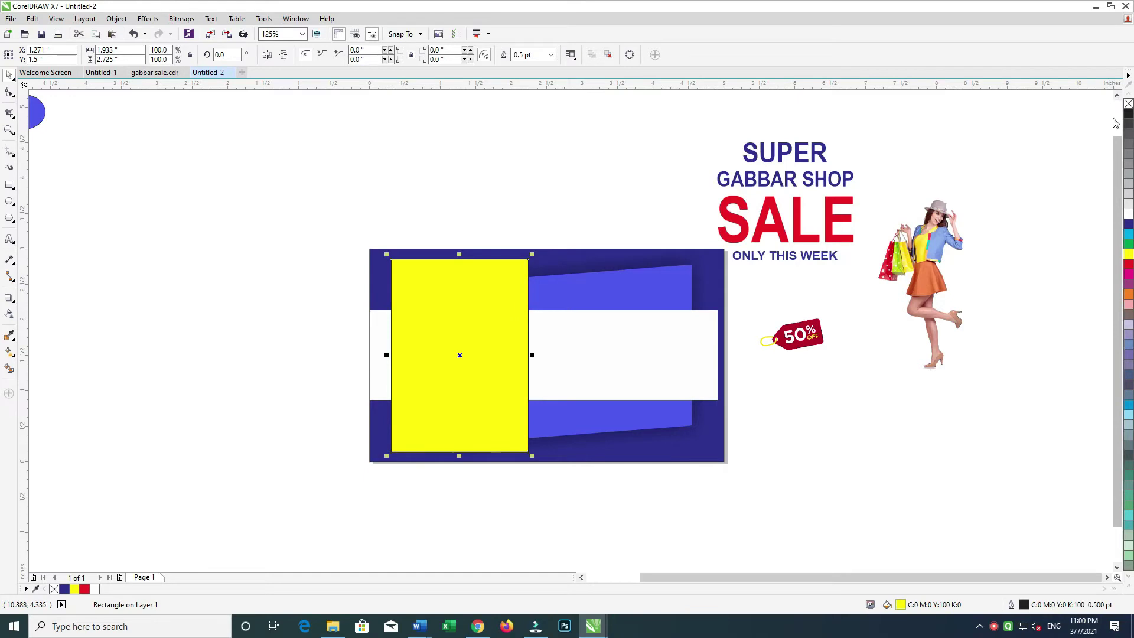
pyautogui.rightClick(1127, 107)
pyautogui.keyDown('ctrl'); pyautogui.click(1128, 296); pyautogui.keyUp('ctrl')
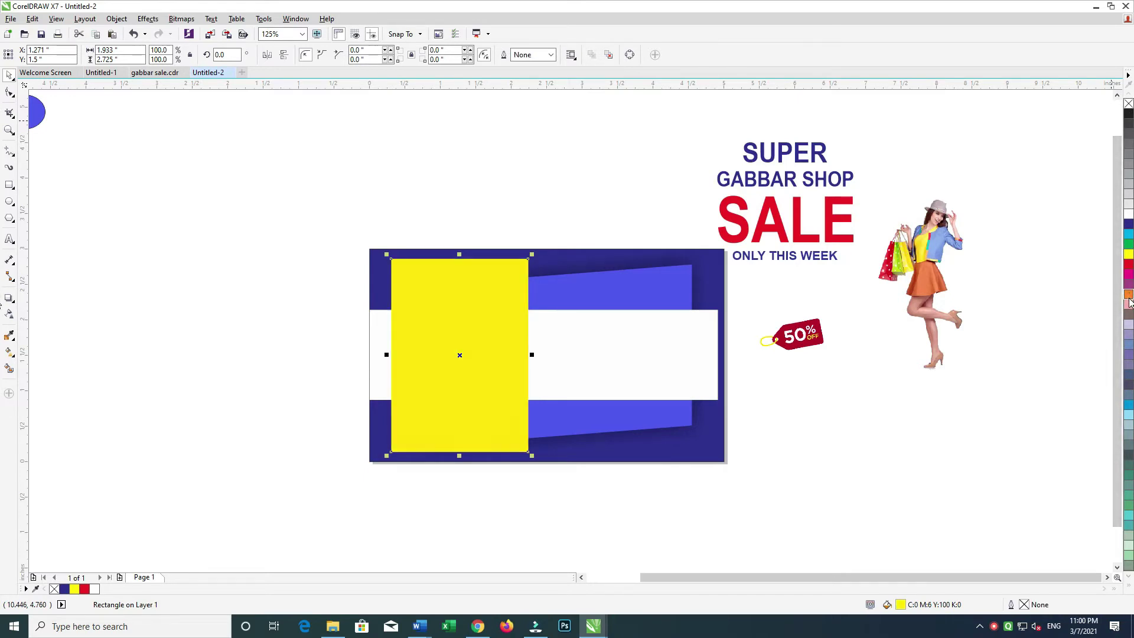
pyautogui.keyDown('ctrl'); pyautogui.click(1129, 301); pyautogui.keyUp('ctrl')
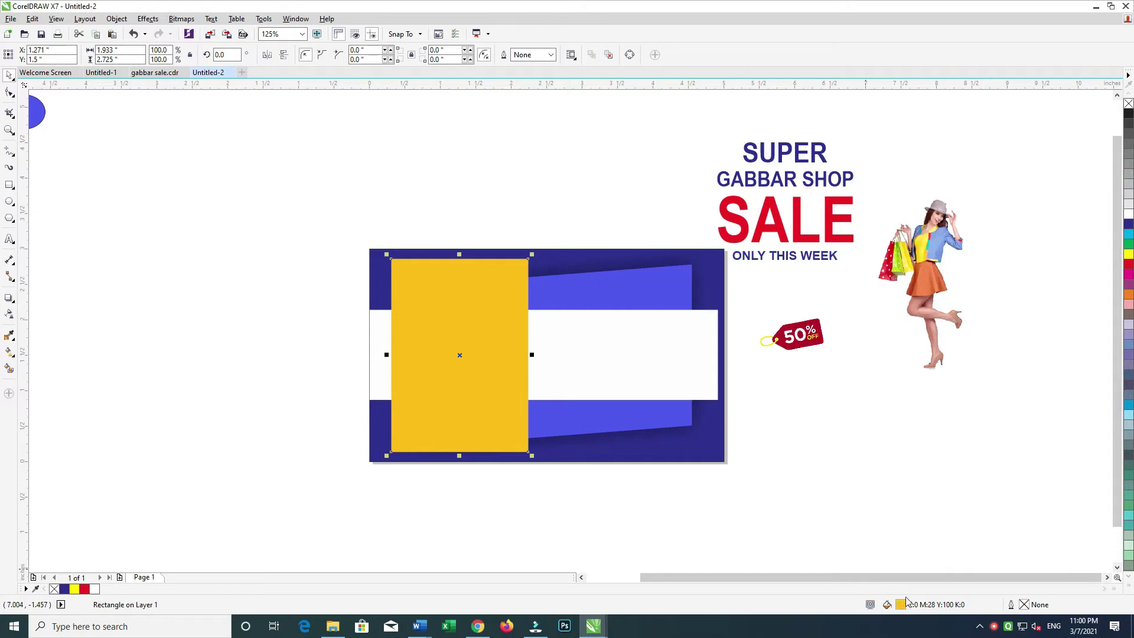
pyautogui.keyDown('ctrl'); pyautogui.click(1129, 255); pyautogui.keyUp('ctrl')
# - Give the left rectangle an elliptical fountain fill via F11
pyautogui.press('F11')
pyautogui.click(548, 267)
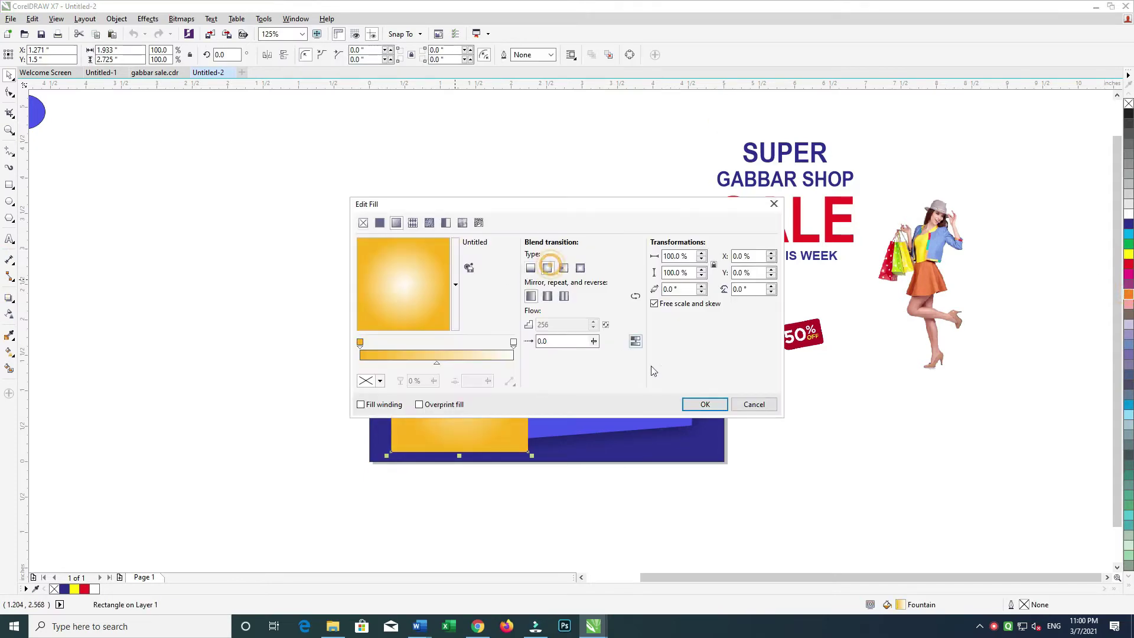
pyautogui.click(685, 403)
# - Place the woman photo, scaled to 50.2%, over the gradient panel
pyautogui.moveTo(930, 272); pyautogui.dragTo(463, 357)
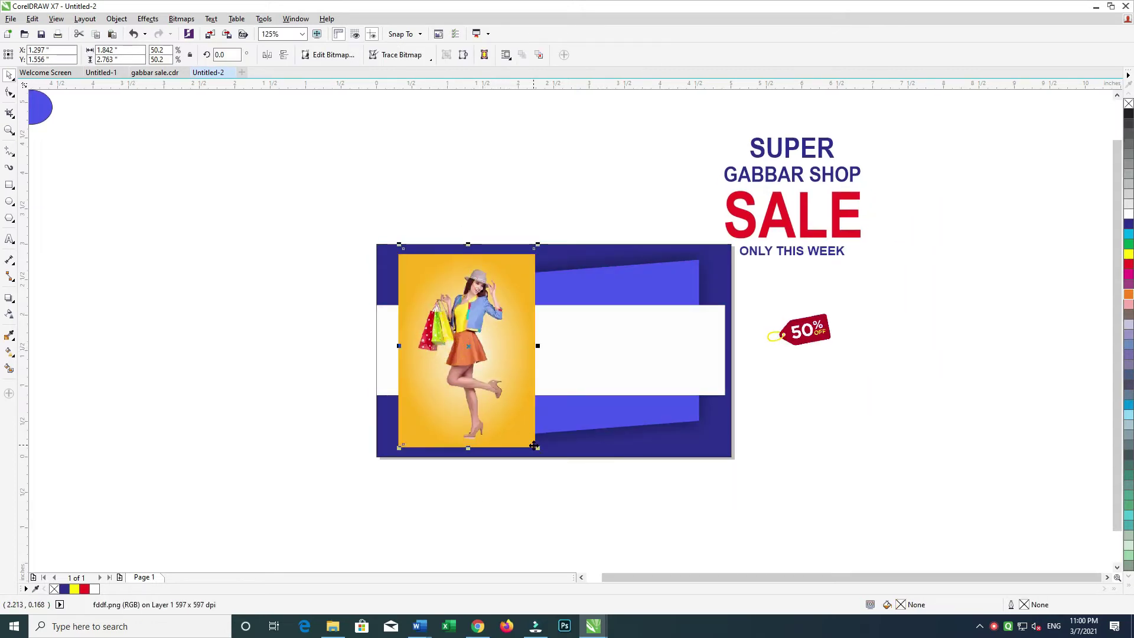
pyautogui.keyDown('shift'); pyautogui.click(492, 410); pyautogui.keyUp('shift')
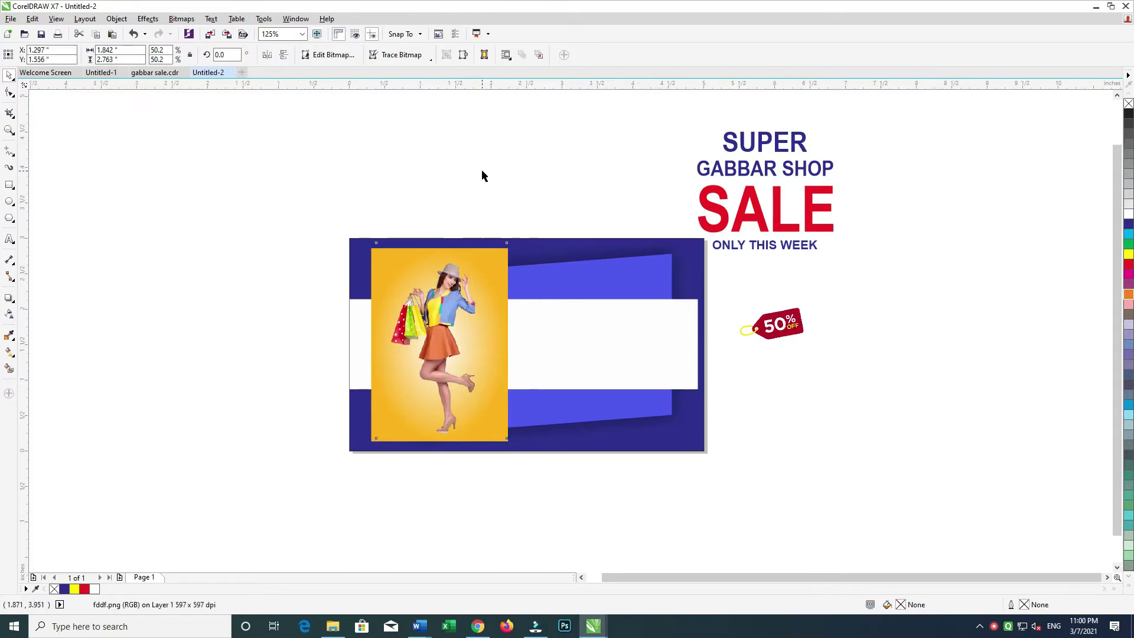
pyautogui.click(520, 179)
# - Move GABBAR SHOP onto the slanted blue band, make it white and slant it
pyautogui.moveTo(713, 160); pyautogui.dragTo(565, 215)
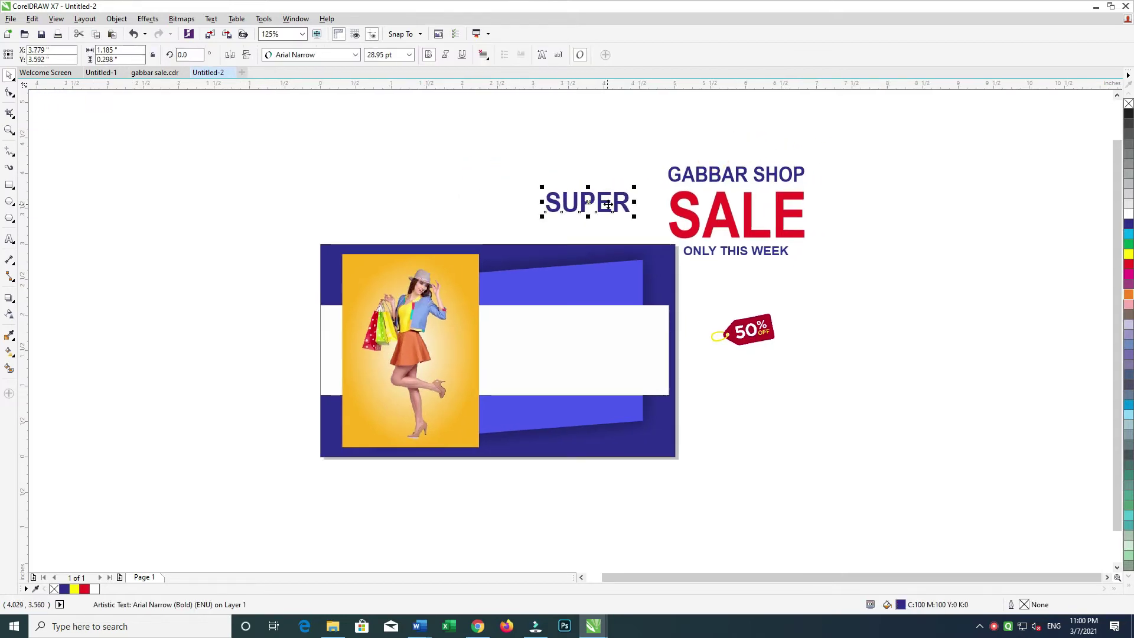
pyautogui.hotkey('ctrl', 'z')
pyautogui.moveTo(707, 176)
pyautogui.mouseDown()
pyautogui.moveTo(553, 270)
pyautogui.moveTo(636, 302)
pyautogui.mouseUp()
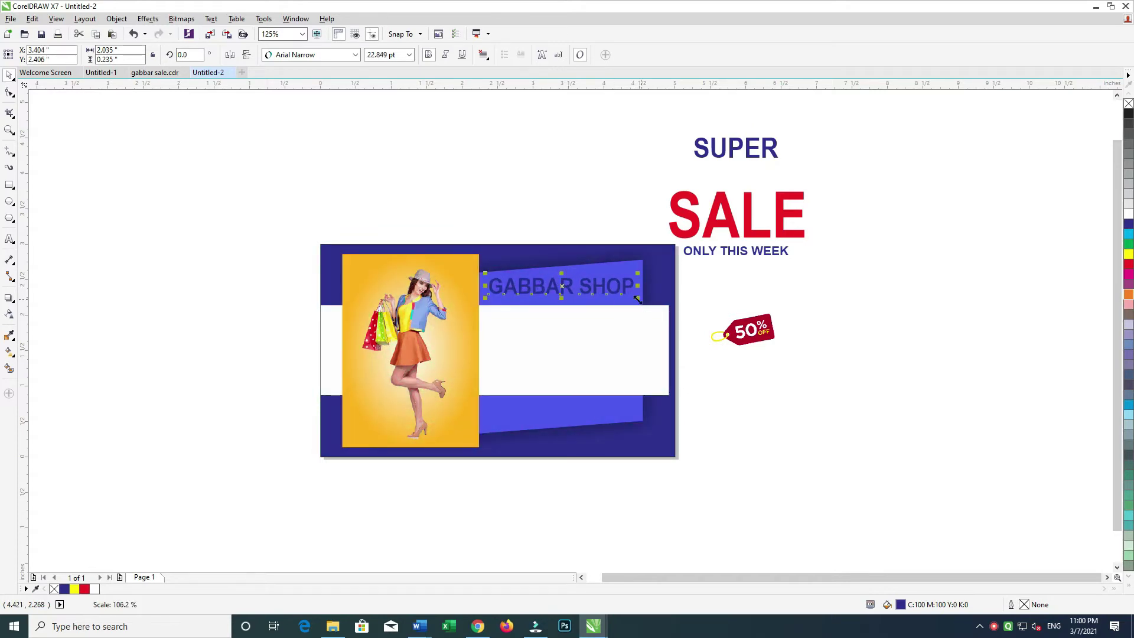
pyautogui.click(1128, 214)
pyautogui.click(633, 286)
pyautogui.moveTo(640, 286); pyautogui.dragTo(638, 278)
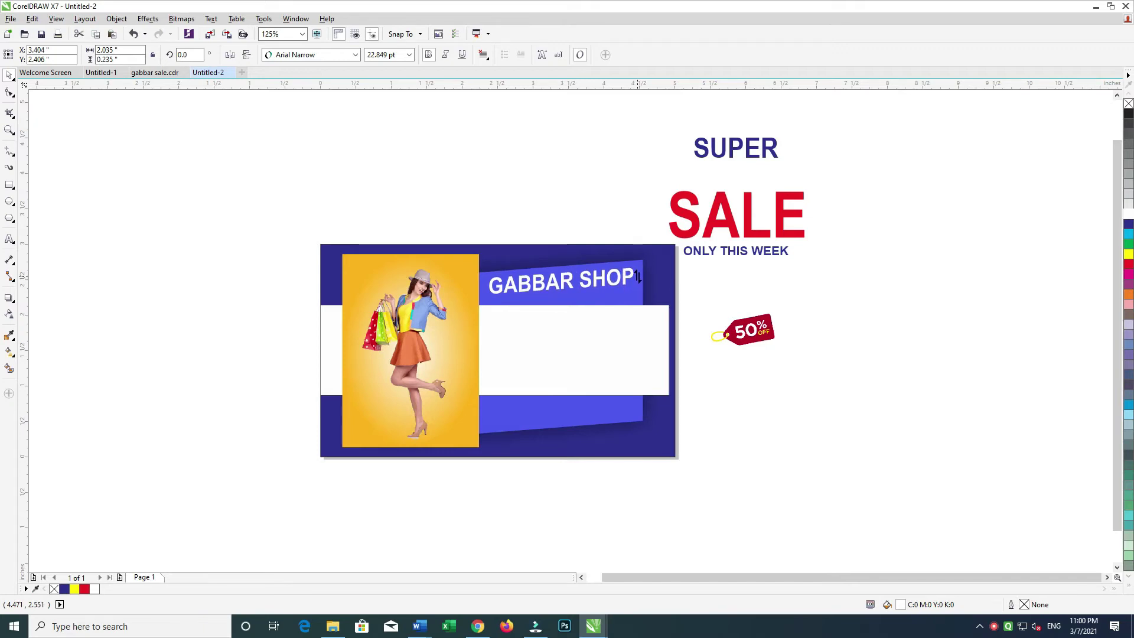
# - Enlarge GABBAR SHOP to 26.008 pt and rotate it about 4° to fit the band
pyautogui.click(602, 285)
pyautogui.click(552, 298)
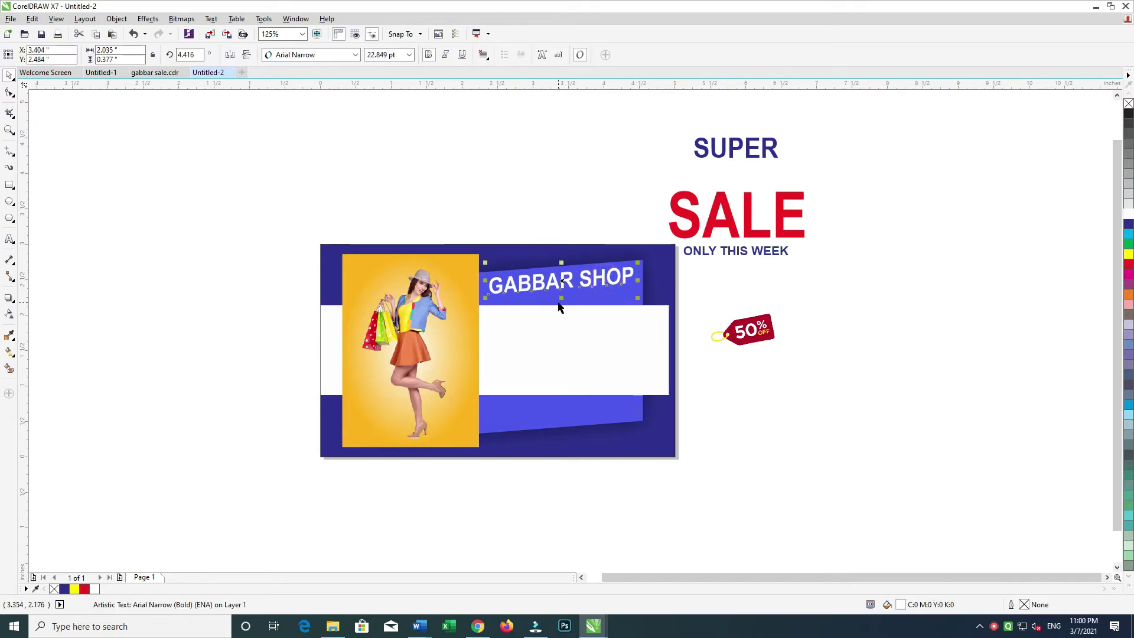
pyautogui.moveTo(561, 300); pyautogui.dragTo(591, 282)
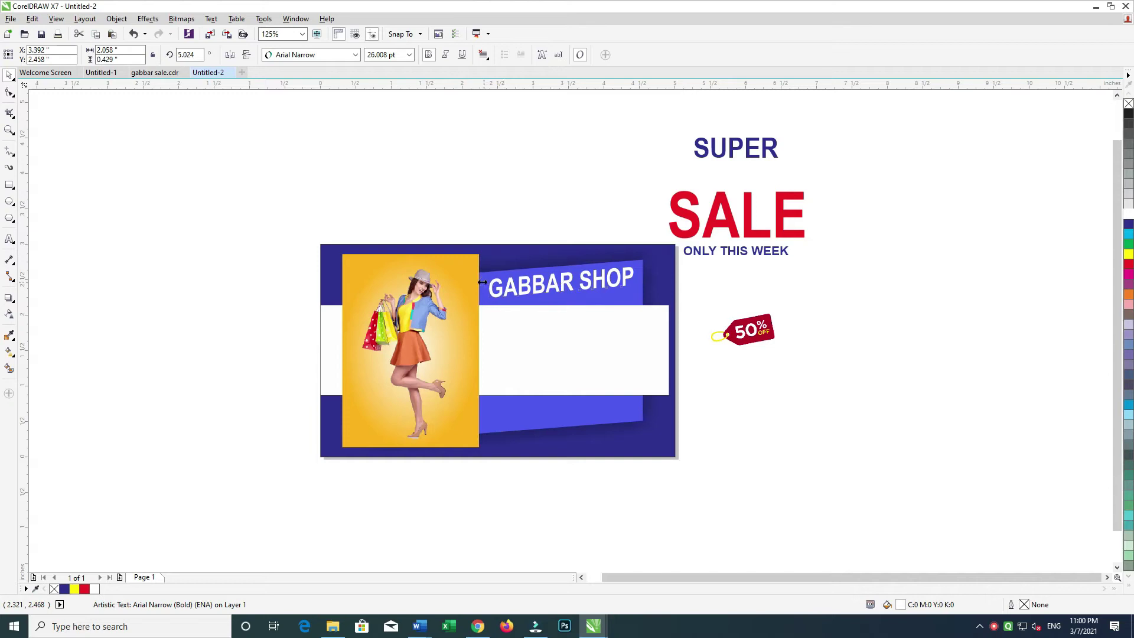
pyautogui.click(590, 282)
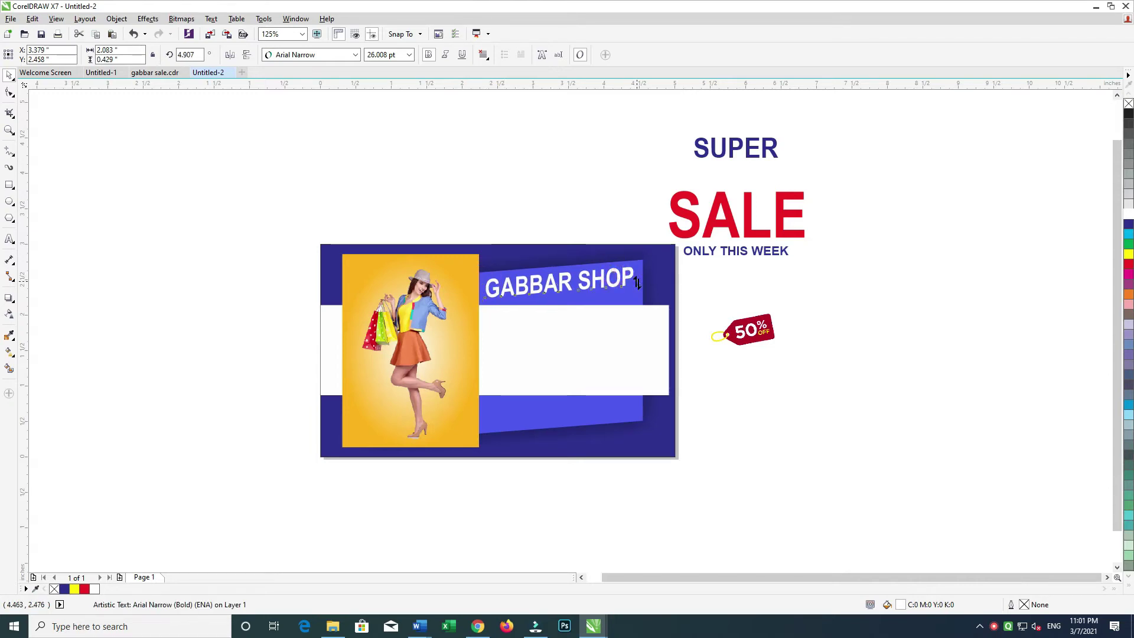
pyautogui.moveTo(629, 285); pyautogui.dragTo(631, 281)
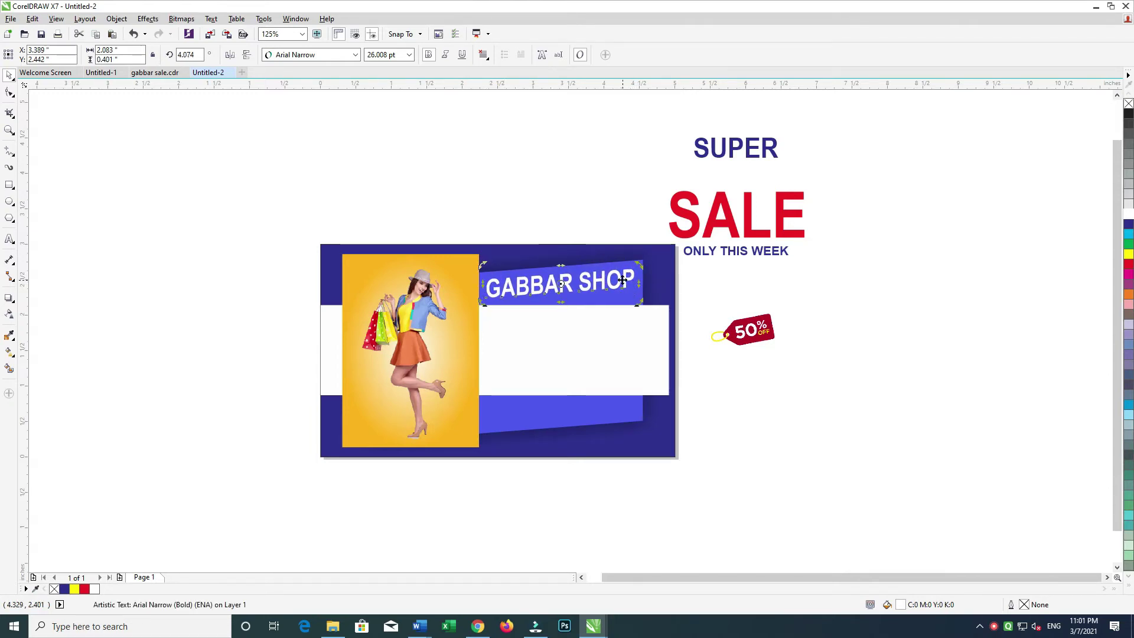
pyautogui.click(744, 161)
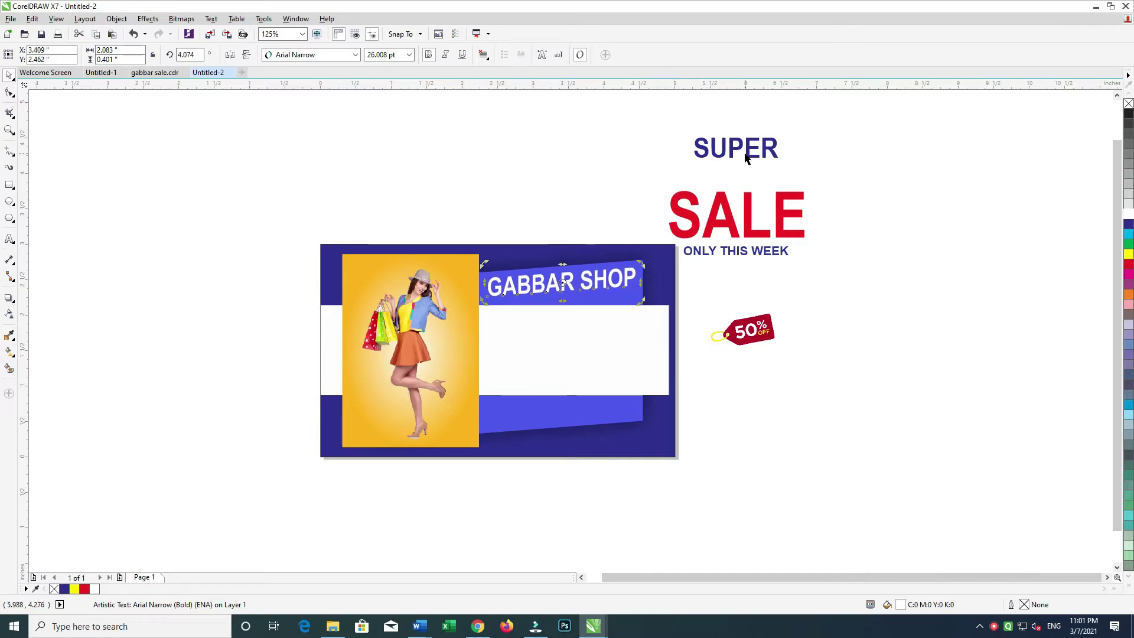
pyautogui.click(728, 231)
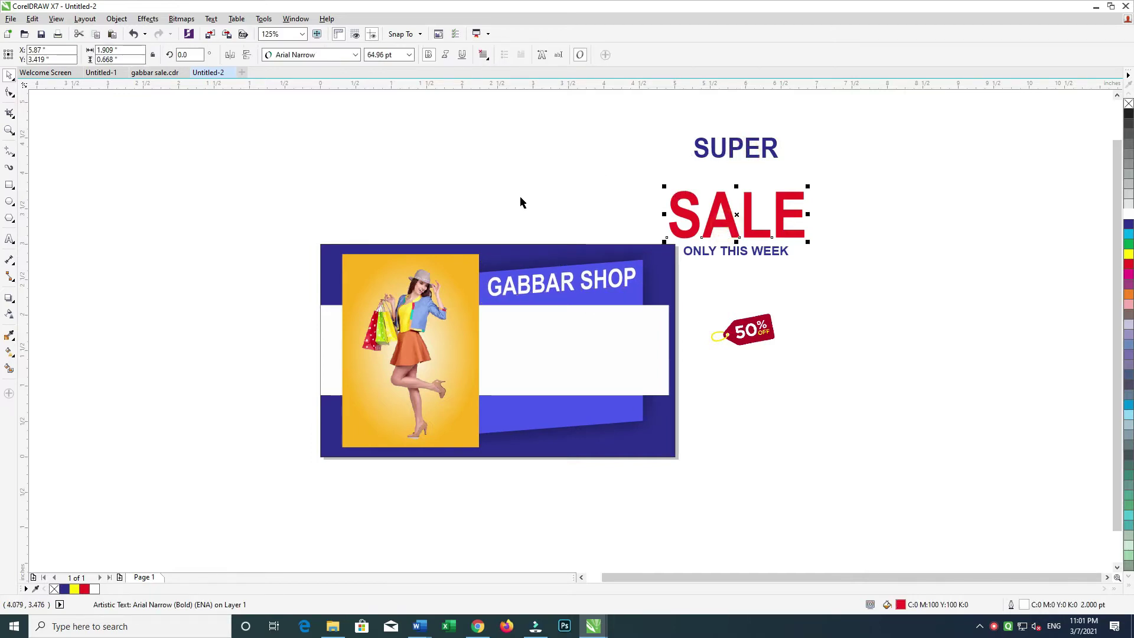
pyautogui.click(587, 337)
# - Add a drop shadow under the white band with opacity 60 and feather 10
pyautogui.click(9, 298)
pyautogui.moveTo(494, 350); pyautogui.dragTo(522, 385)
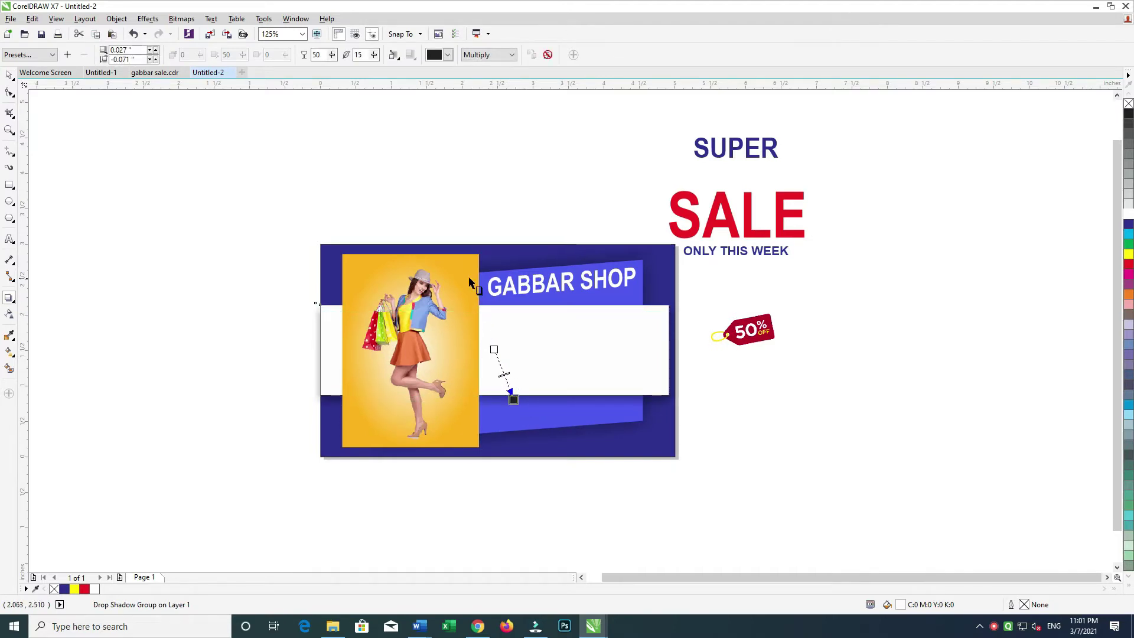
pyautogui.hotkey('ctrl', 'z')
pyautogui.moveTo(494, 349); pyautogui.dragTo(521, 366)
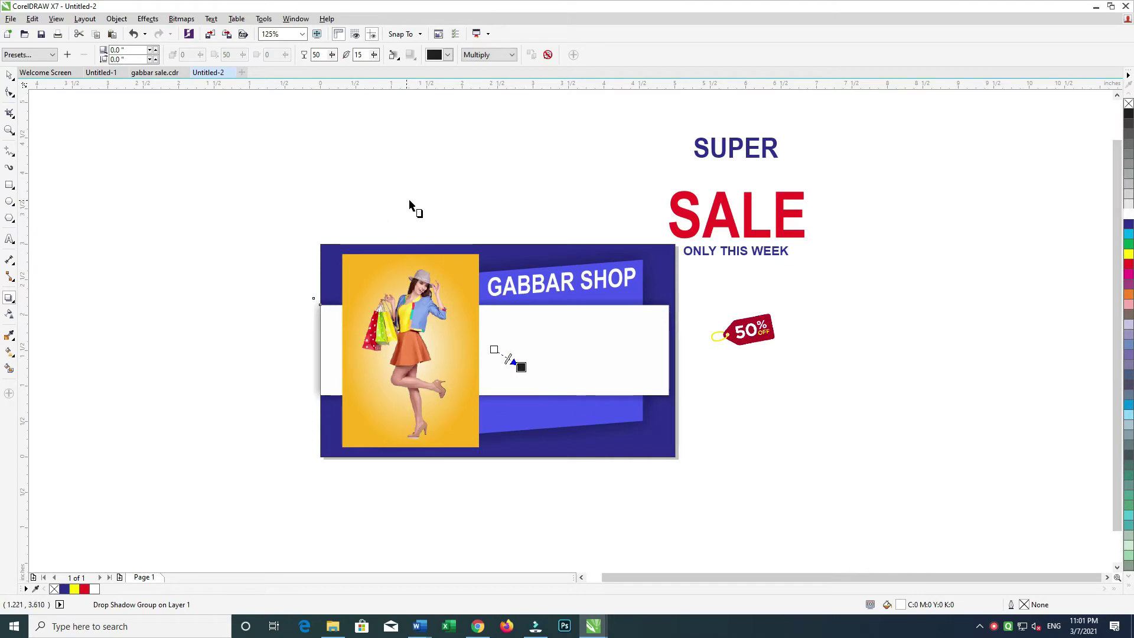
pyautogui.write('60')
pyautogui.press('Tab')
pyautogui.write('10')
pyautogui.press('Return')
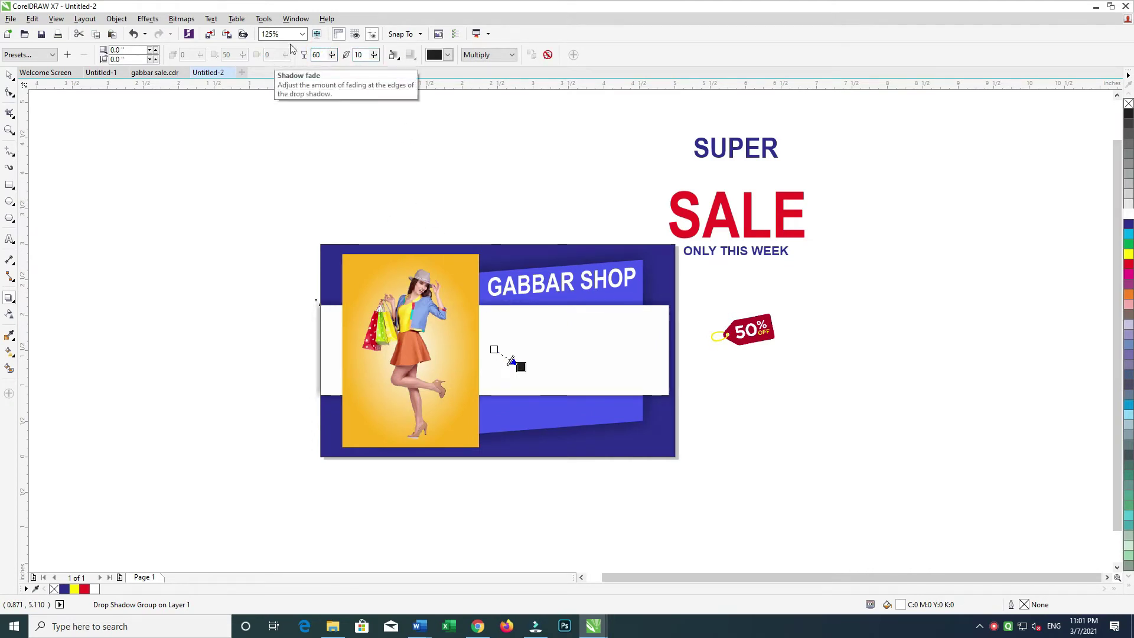
# - Push the band's shadow lower to an offset of 0.062" by -0.079"
pyautogui.moveTo(521, 367); pyautogui.dragTo(529, 385)
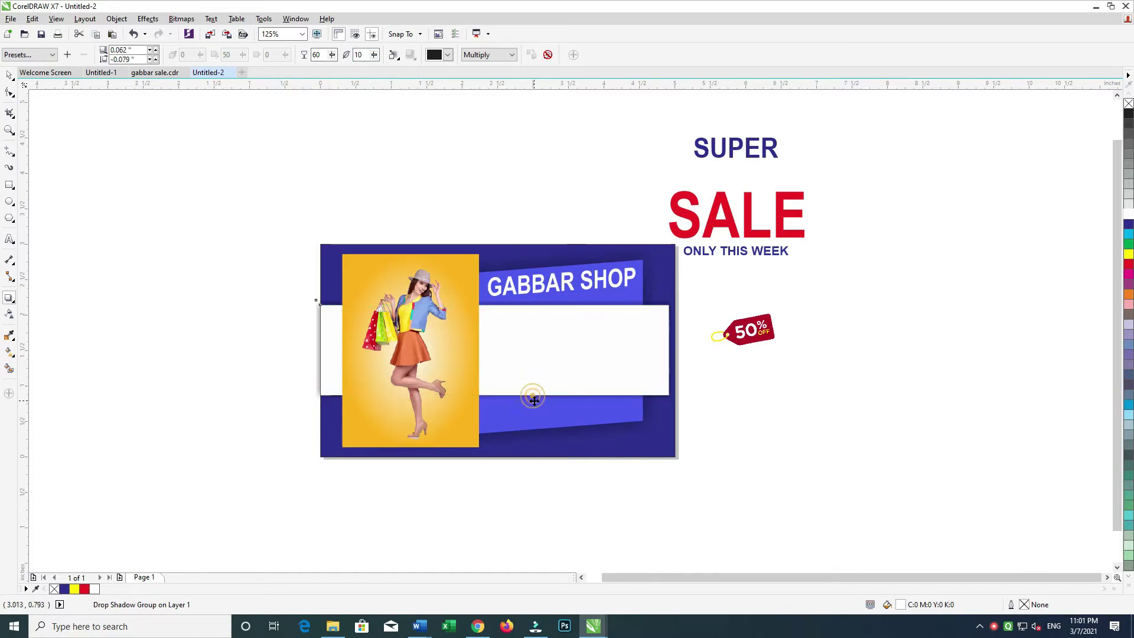
pyautogui.moveTo(528, 385); pyautogui.dragTo(534, 400)
pyautogui.click(9, 75)
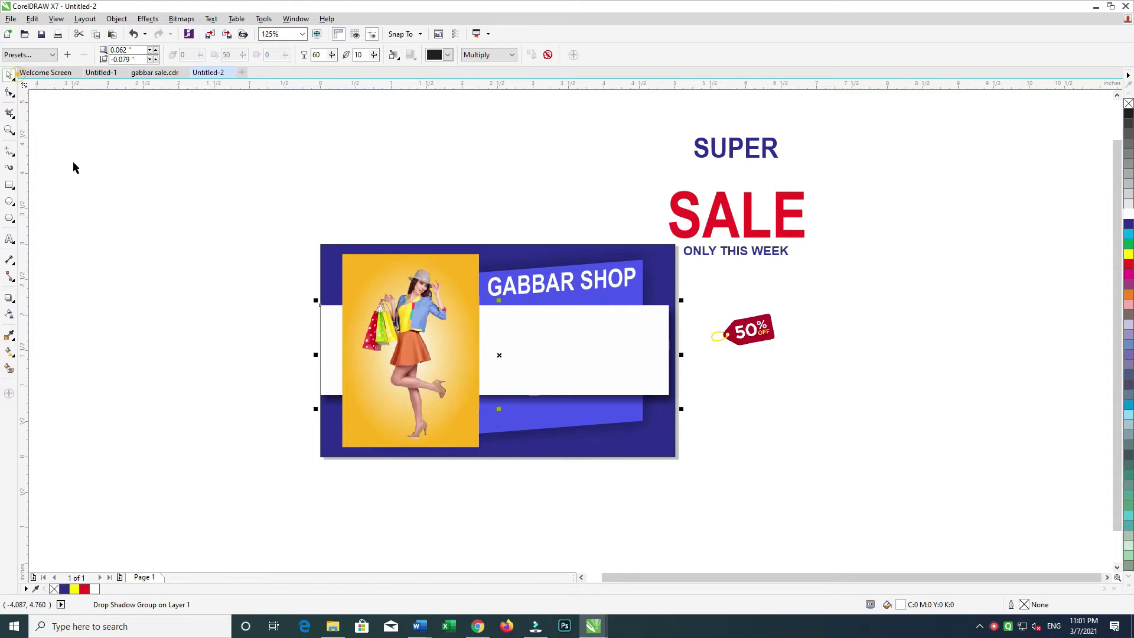
pyautogui.click(72, 162)
pyautogui.click(632, 384)
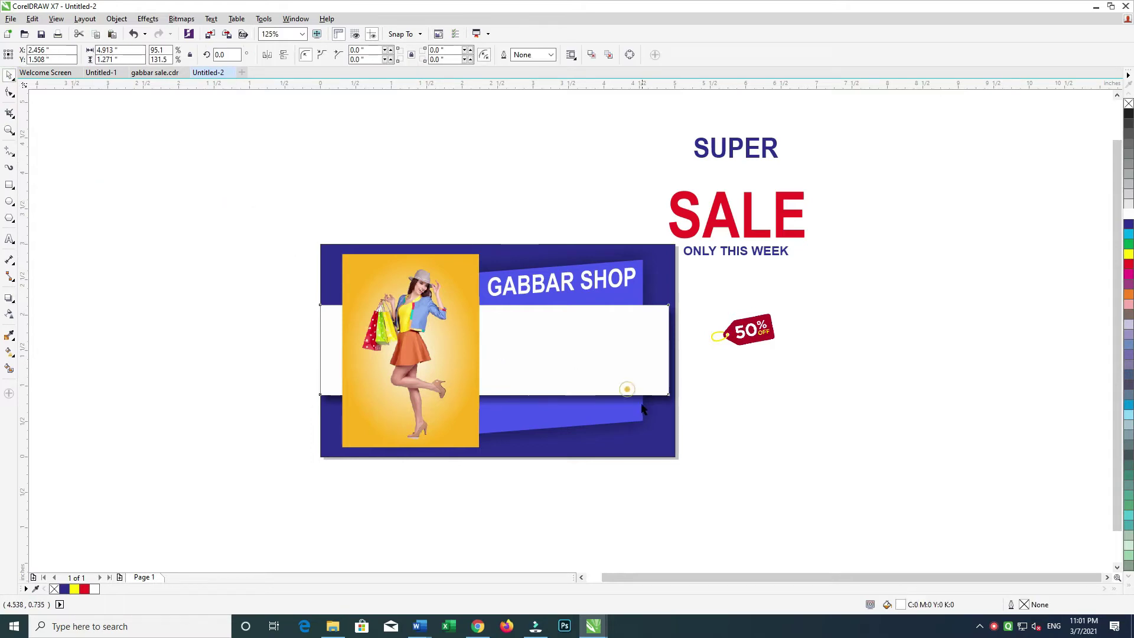
pyautogui.click(648, 381)
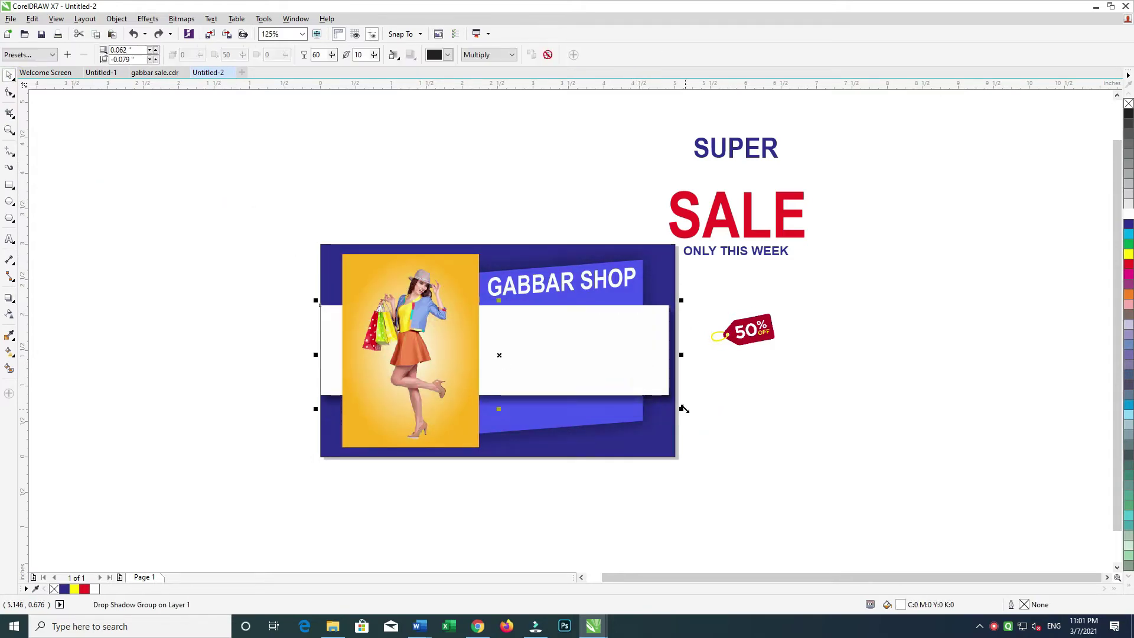
pyautogui.click(730, 429)
pyautogui.click(529, 359)
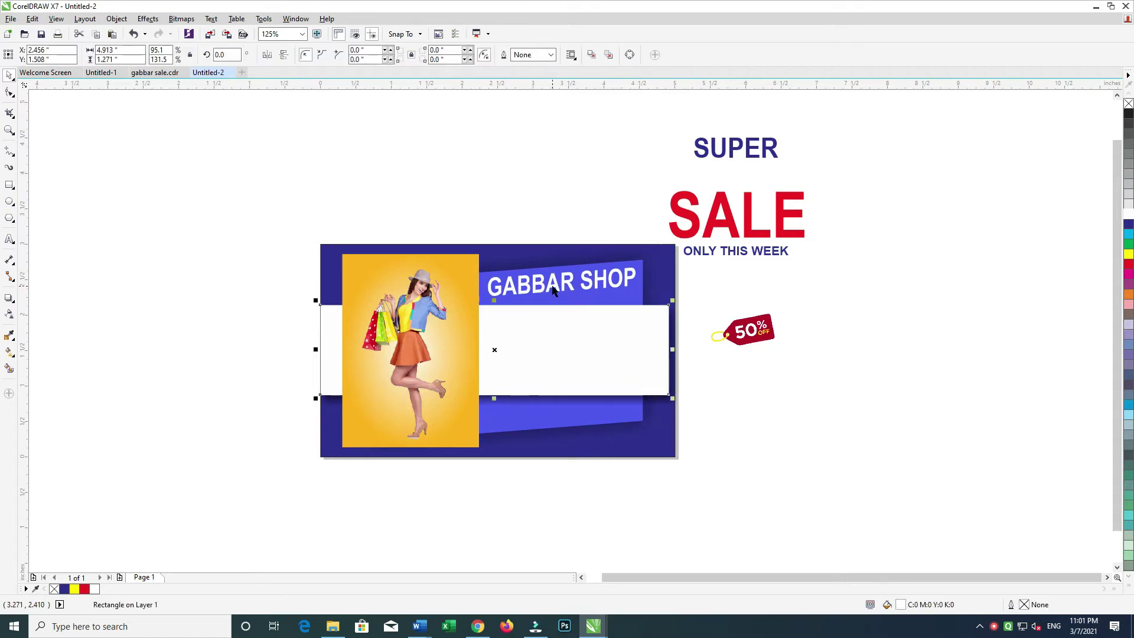
# - Place the red SALE text on the white band, enlarged to 78.162 pt
pyautogui.moveTo(761, 219)
pyautogui.mouseDown()
pyautogui.moveTo(583, 341)
pyautogui.moveTo(662, 393)
pyautogui.mouseUp()
pyautogui.moveTo(626, 349); pyautogui.dragTo(628, 355)
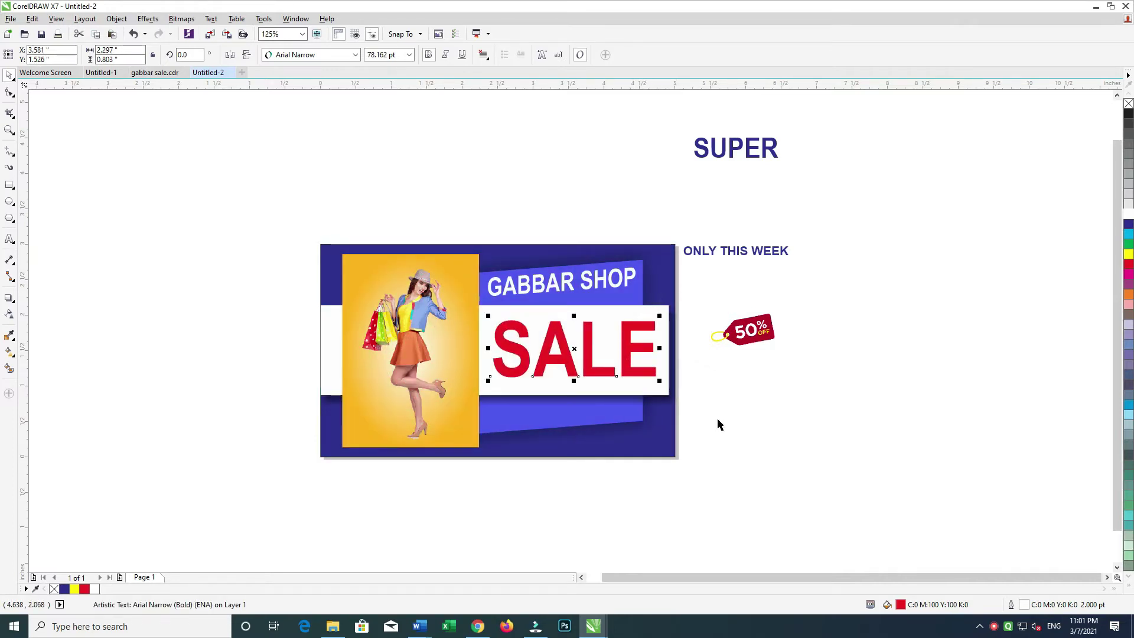
pyautogui.click(423, 327)
pyautogui.hotkey('ctrl', 'z')
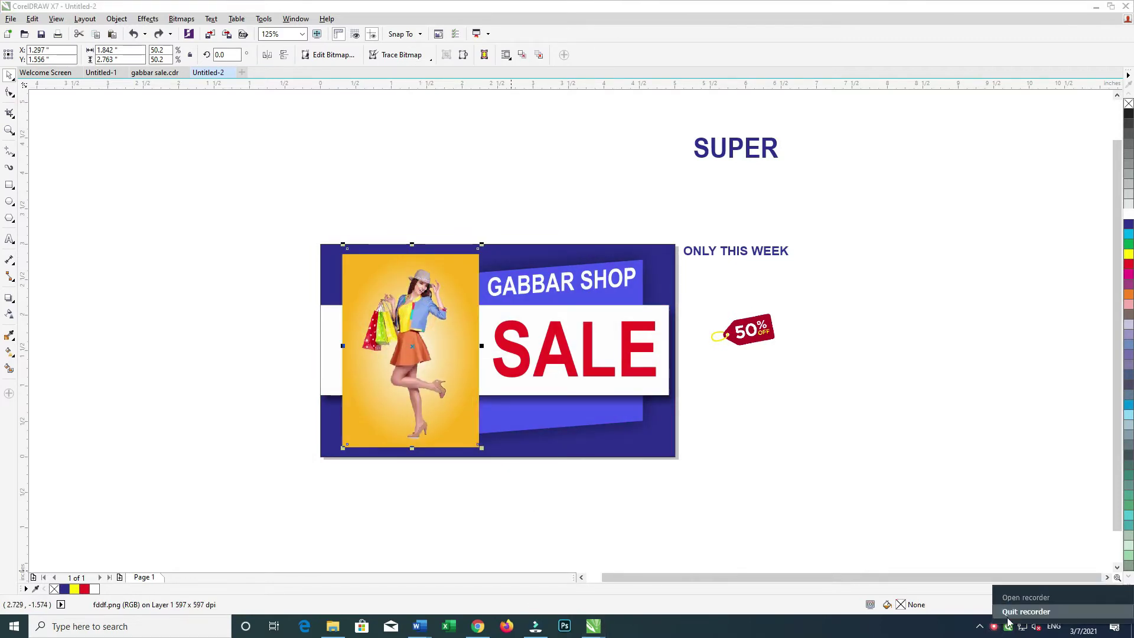
# - Move the woman photo off the banner to the left and widen the gradient rectangle
pyautogui.click(591, 476)
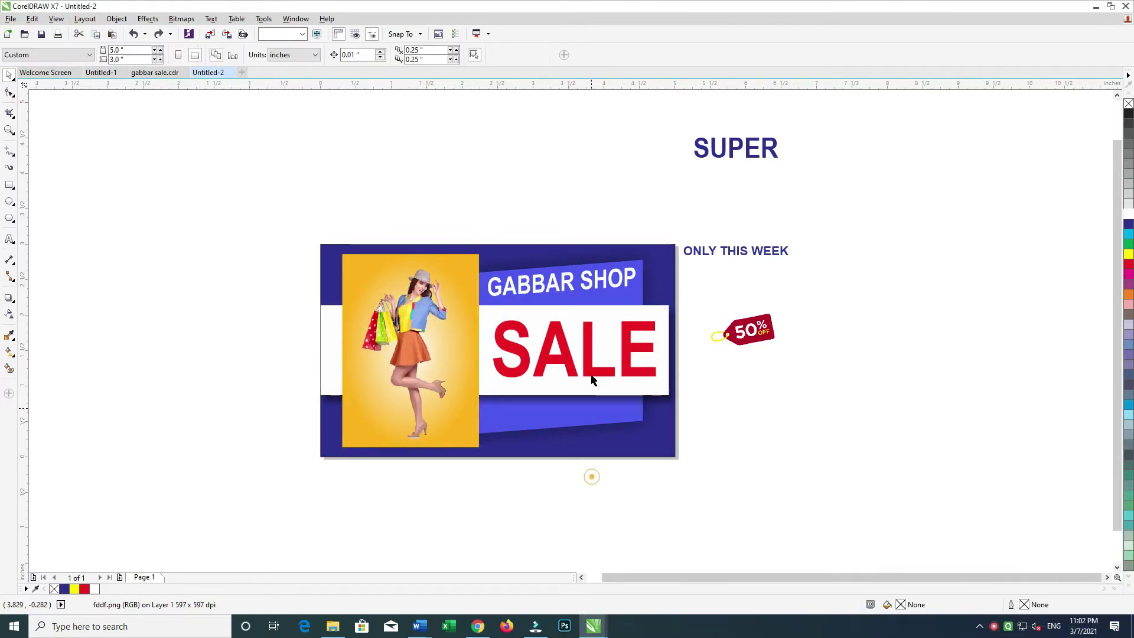
pyautogui.click(625, 303)
pyautogui.click(425, 318)
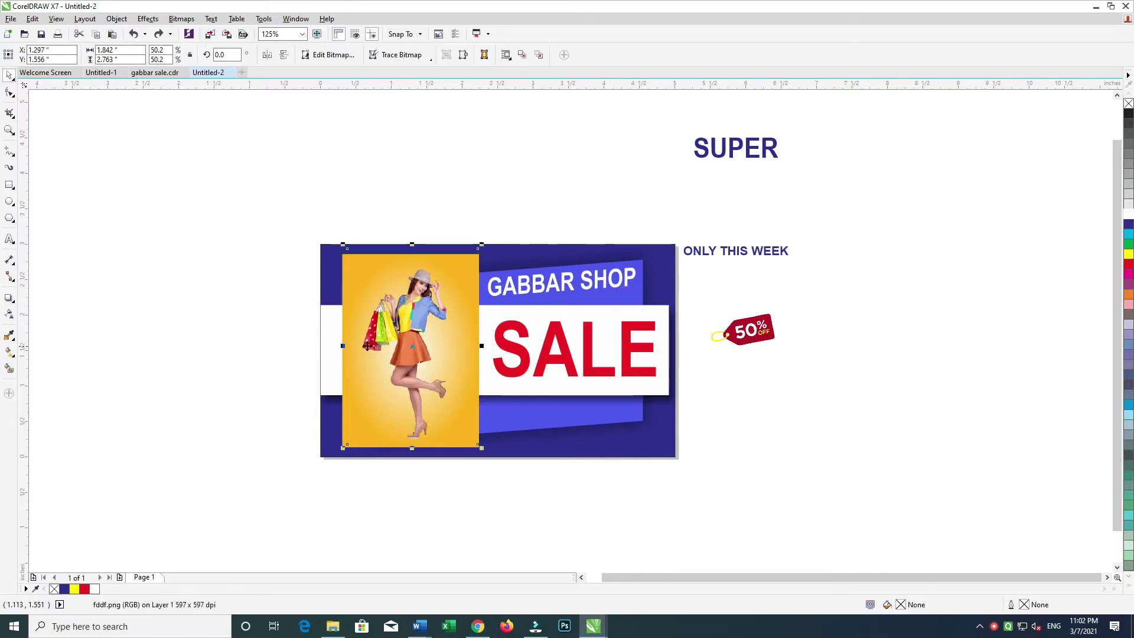
pyautogui.moveTo(341, 347); pyautogui.dragTo(327, 348)
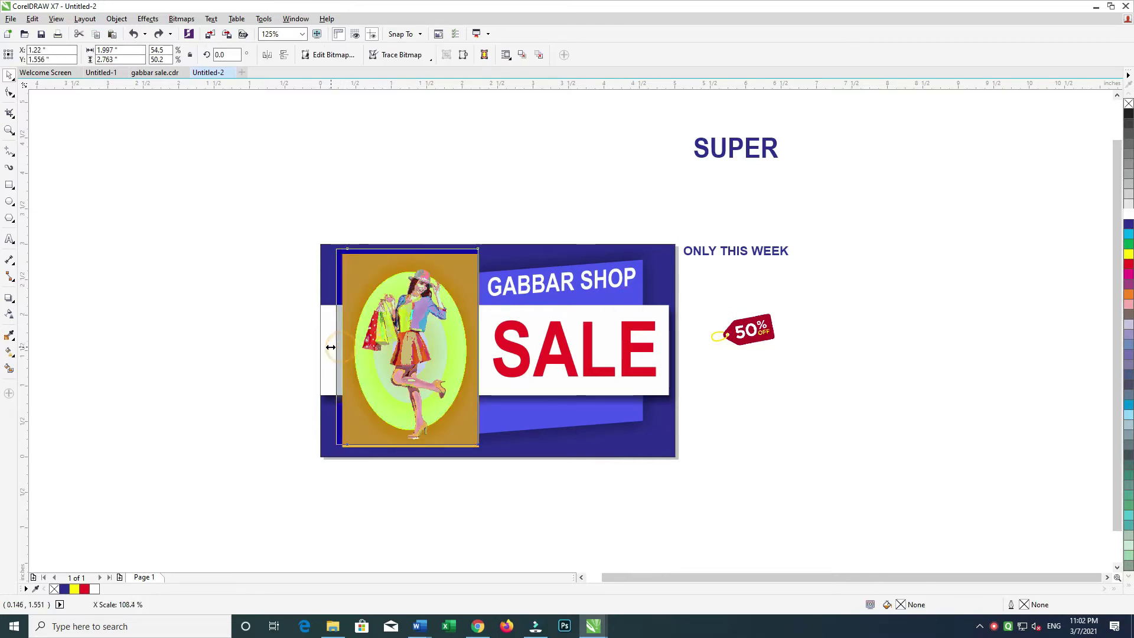
pyautogui.moveTo(428, 332); pyautogui.dragTo(243, 310)
pyautogui.click(473, 343)
pyautogui.moveTo(481, 349); pyautogui.dragTo(556, 356)
pyautogui.click(541, 348)
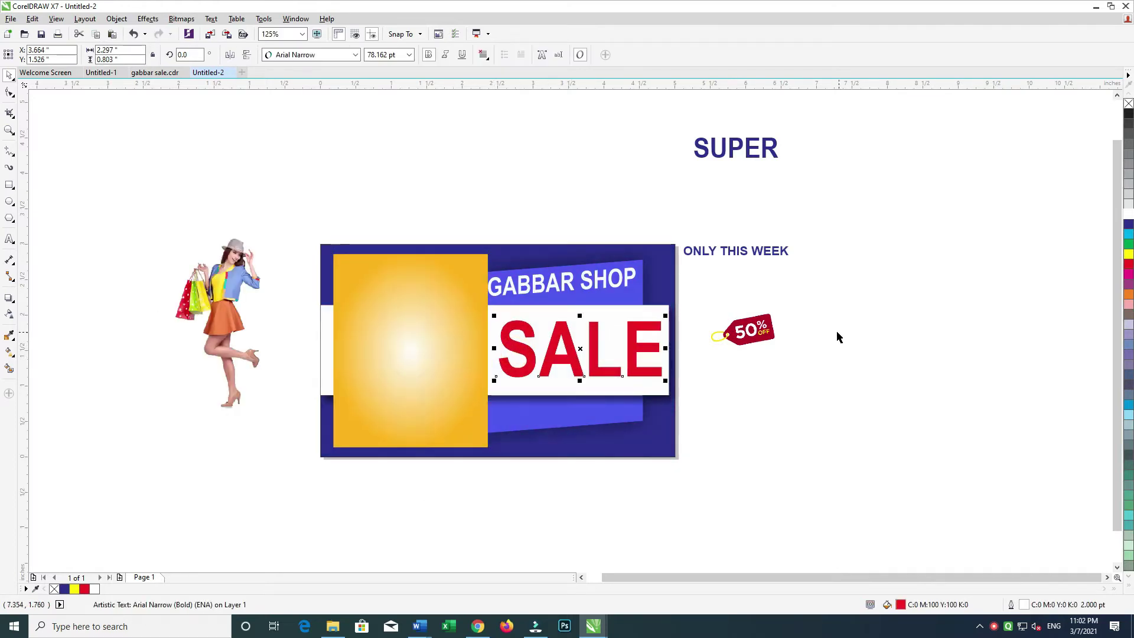
# - Stretch the clipped blue shapes slightly taller and ease GABBAR SHOP's tilt to 2.672°
pyautogui.click(631, 296)
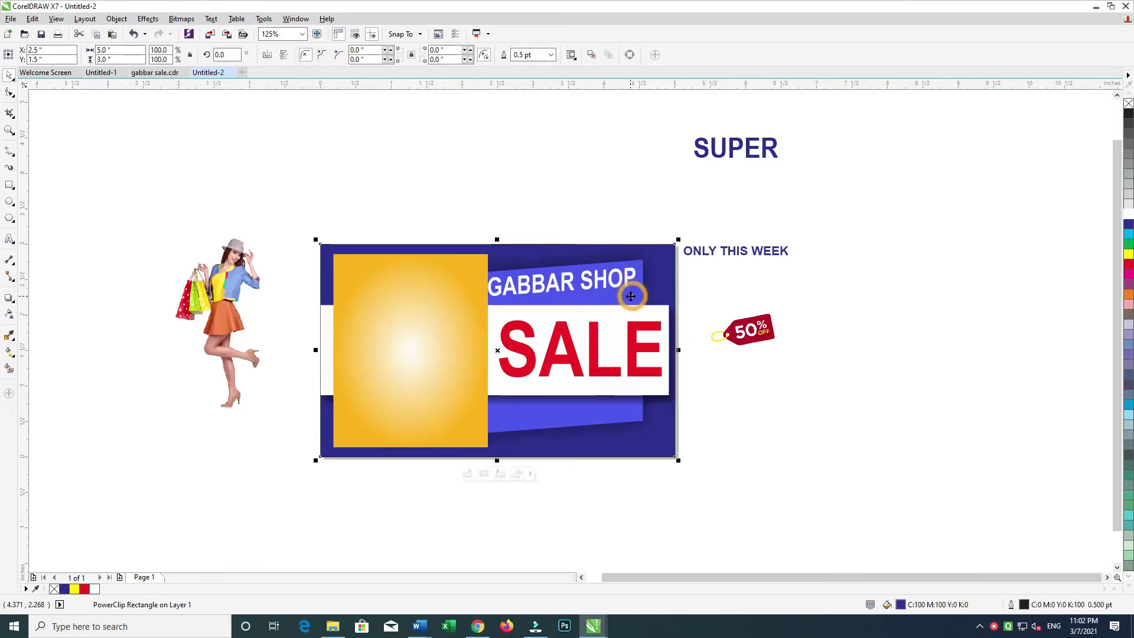
pyautogui.doubleClick(631, 296)
pyautogui.moveTo(517, 460); pyautogui.dragTo(518, 463)
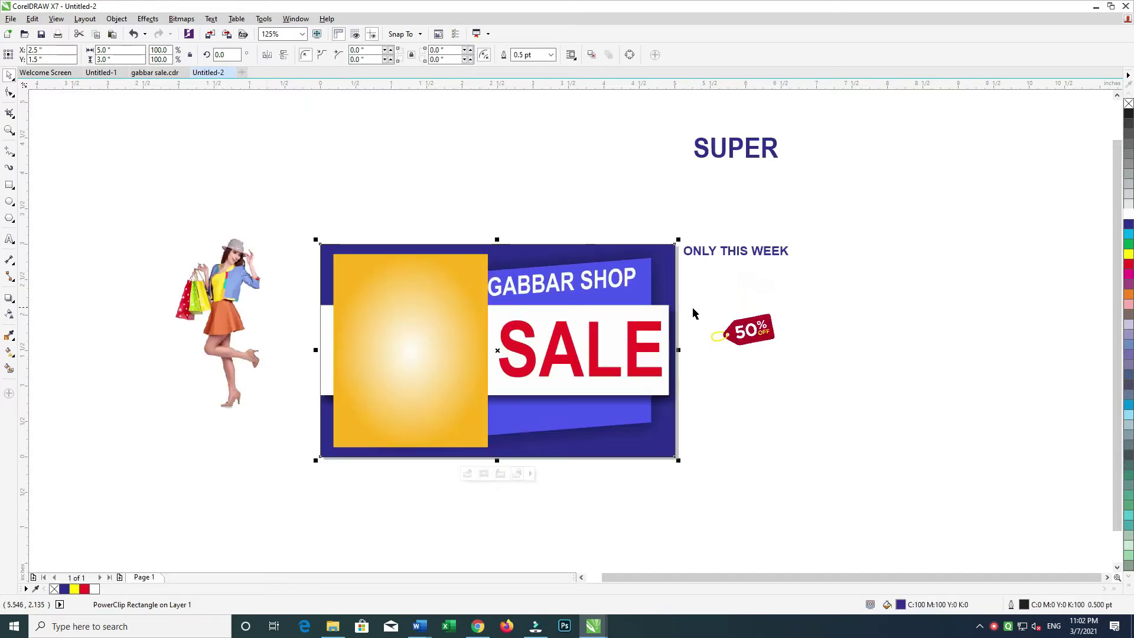
pyautogui.click(641, 283)
pyautogui.click(650, 220)
# - Put the woman photo inside the yellow gradient panel, enlarged to 51.1%
pyautogui.click(451, 329)
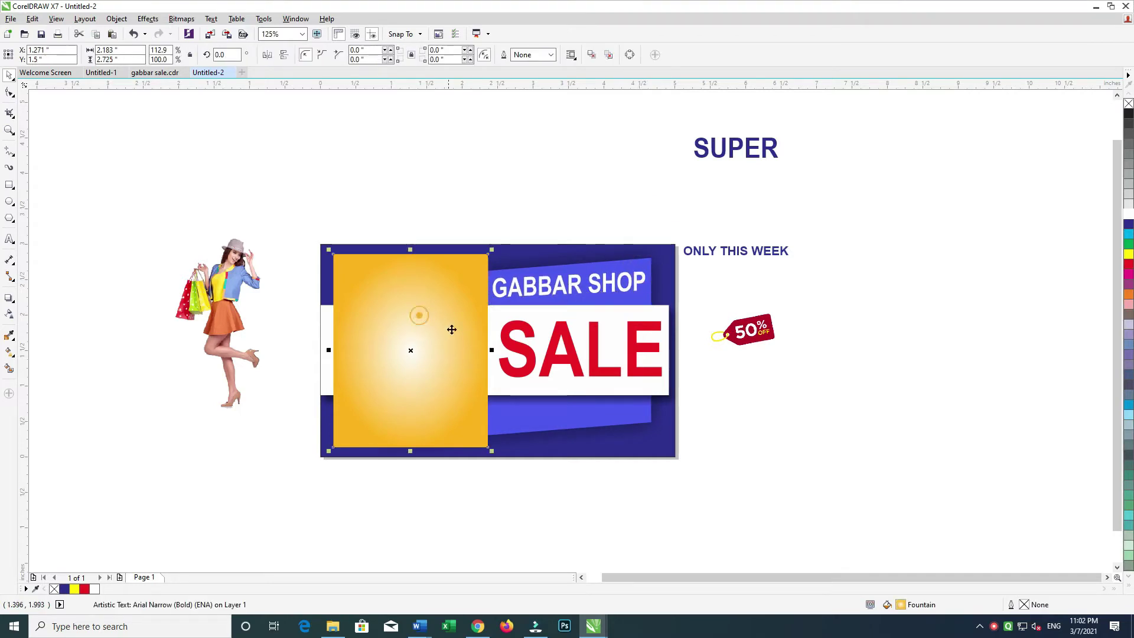
pyautogui.click(218, 322)
pyautogui.moveTo(219, 322); pyautogui.dragTo(408, 342)
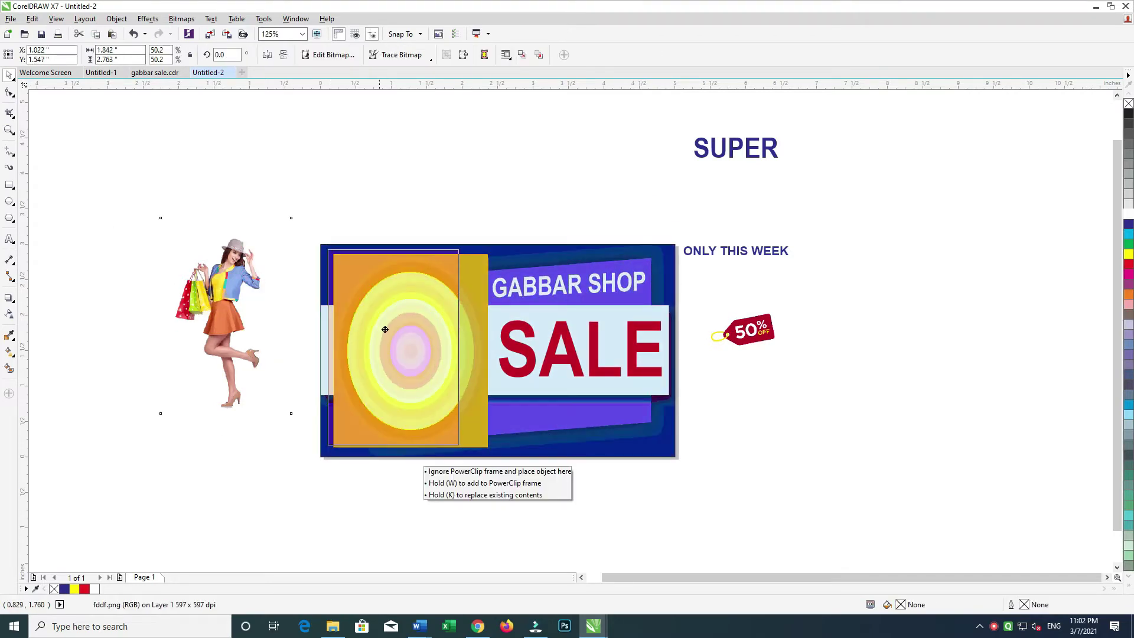
pyautogui.moveTo(479, 454); pyautogui.dragTo(481, 457)
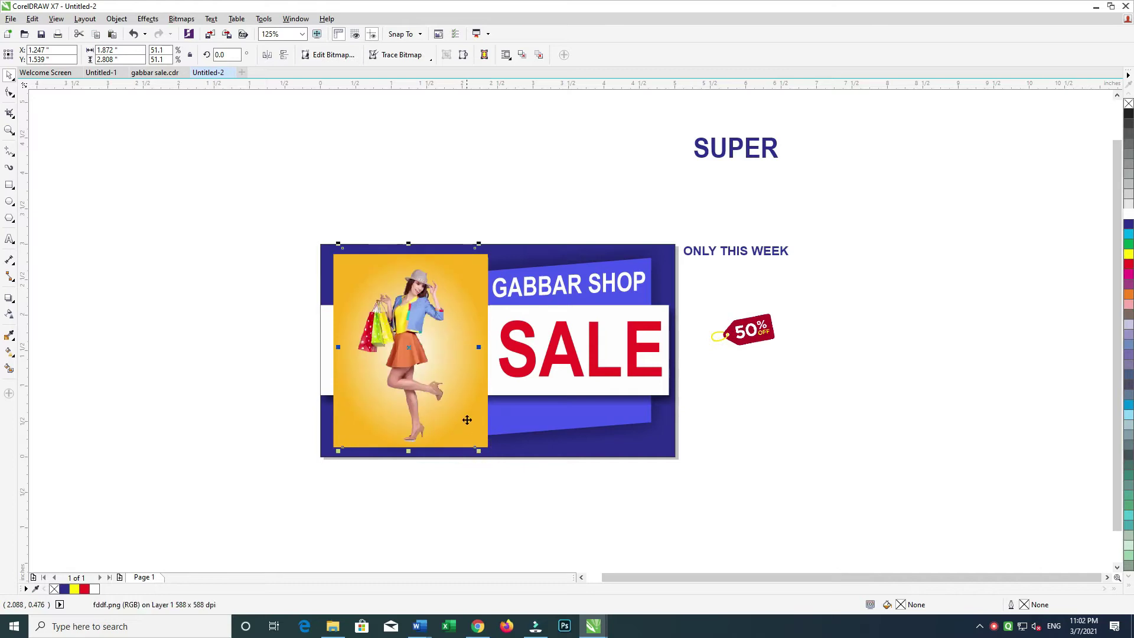
pyautogui.click(566, 535)
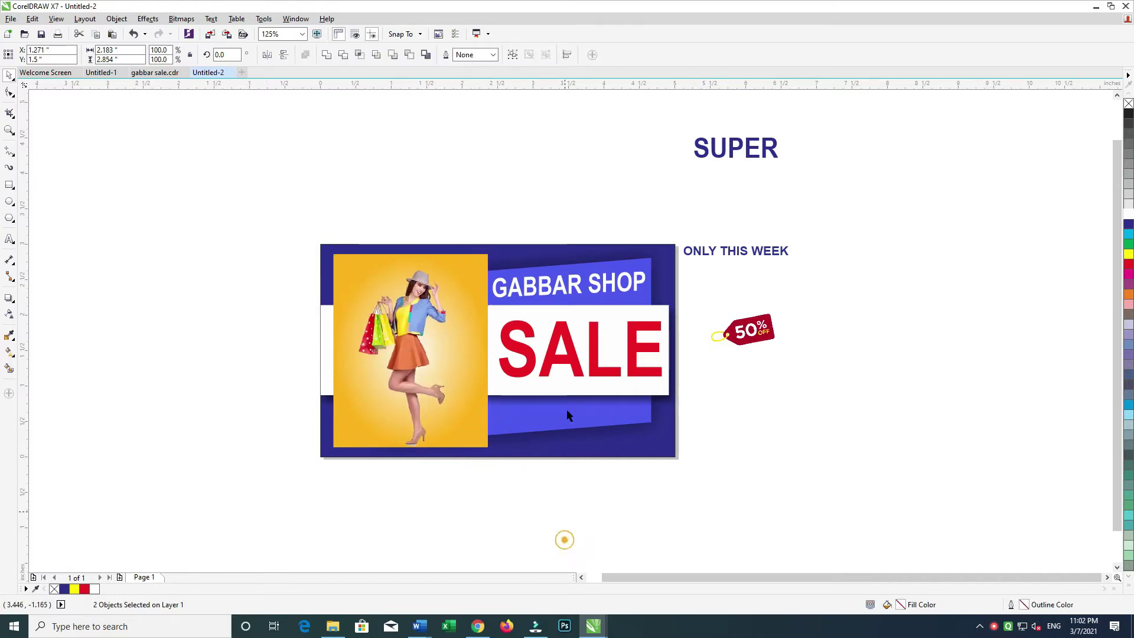
# - Move the 50% tag onto the photo by the woman's foot and tilt it to 4.155°
pyautogui.click(525, 353)
pyautogui.moveTo(685, 319); pyautogui.dragTo(414, 381)
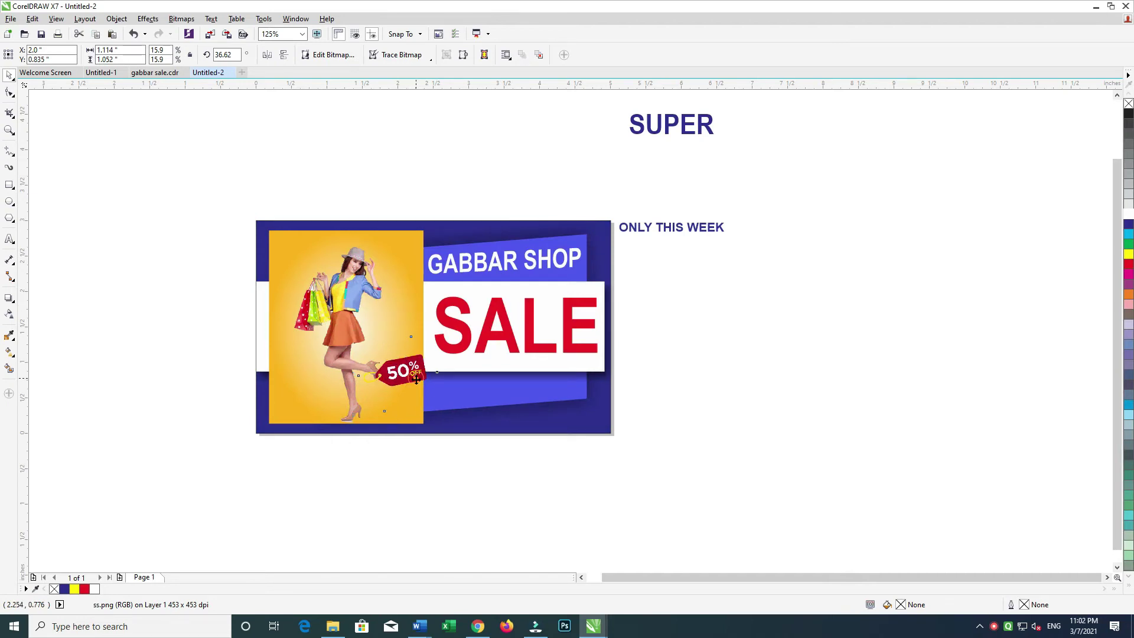
pyautogui.click(415, 382)
pyautogui.moveTo(441, 343)
pyautogui.mouseDown()
pyautogui.moveTo(440, 366)
pyautogui.moveTo(411, 396)
pyautogui.mouseUp()
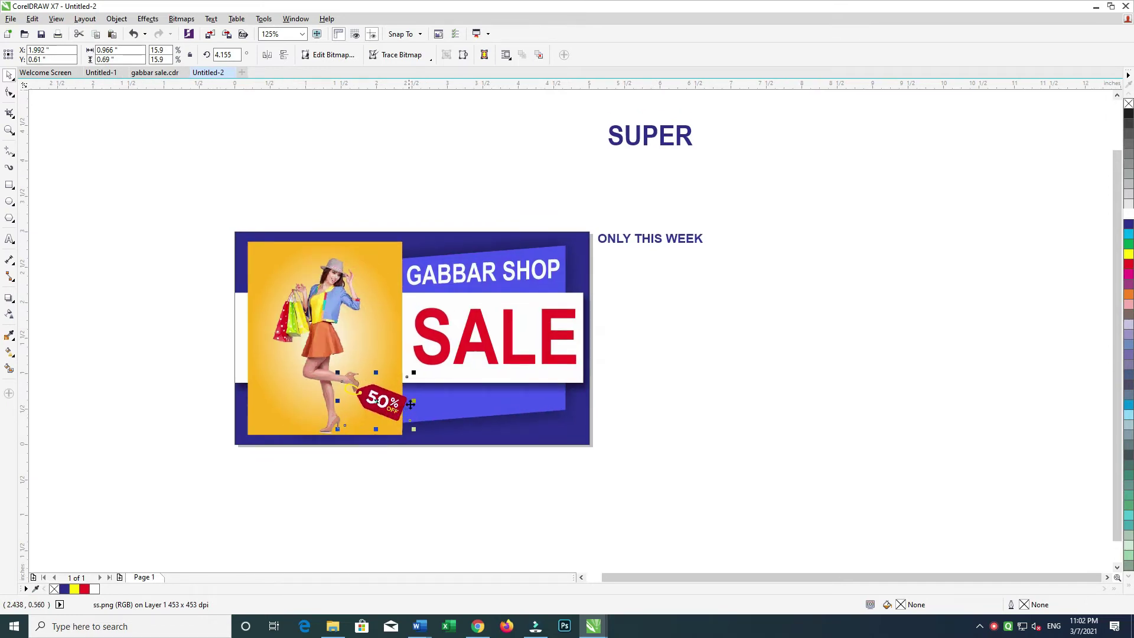
pyautogui.click(559, 241)
pyautogui.click(490, 278)
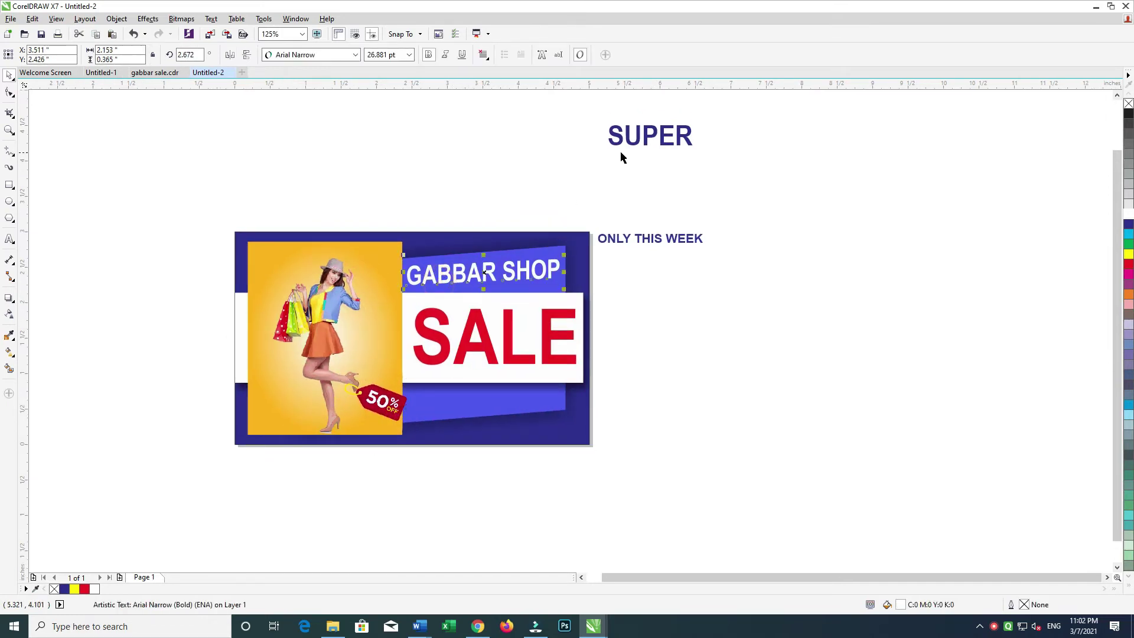
# - Move SUPER toward the banner, try Brush Script MT, and change it to sentence case 'Super'
pyautogui.moveTo(636, 144); pyautogui.dragTo(473, 168)
pyautogui.click(354, 54)
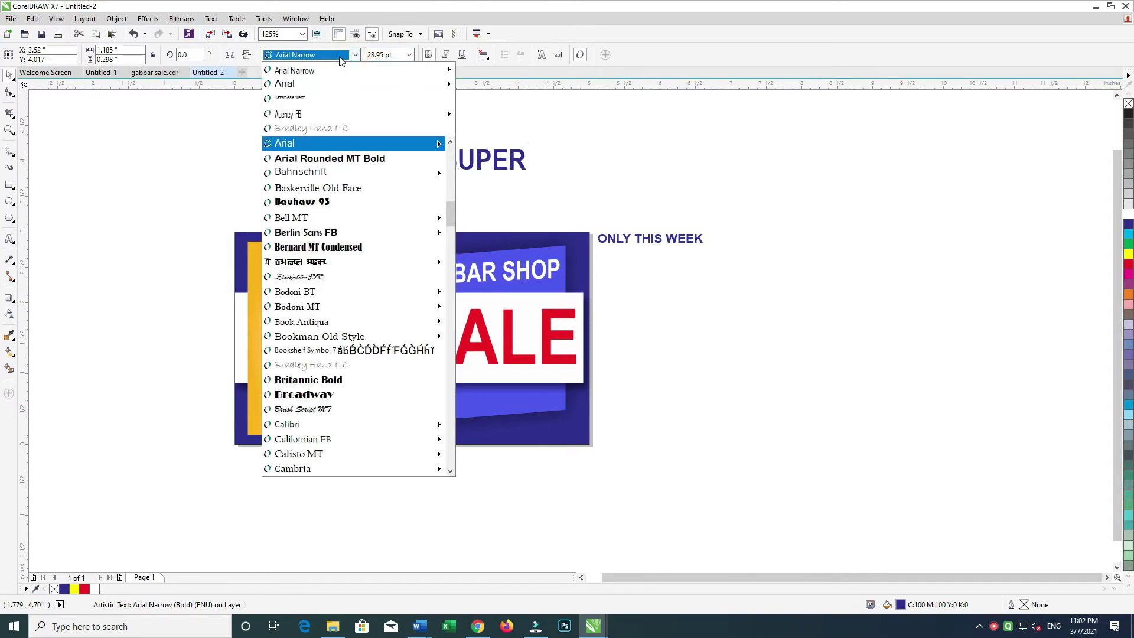
pyautogui.click(324, 409)
pyautogui.click(504, 171)
pyautogui.doubleClick(505, 170)
pyautogui.hotkey('shift', 'F3')
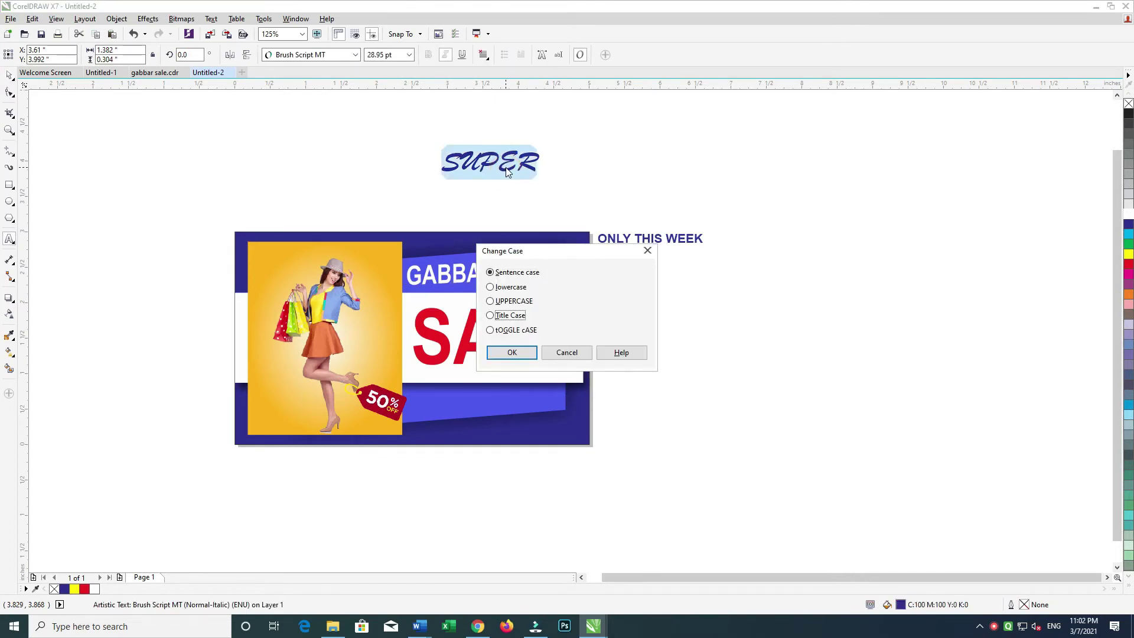
pyautogui.press('Return')
# - Set 'Super' in Freehand521 BT and drag it onto the banner near SALE
pyautogui.click(355, 54)
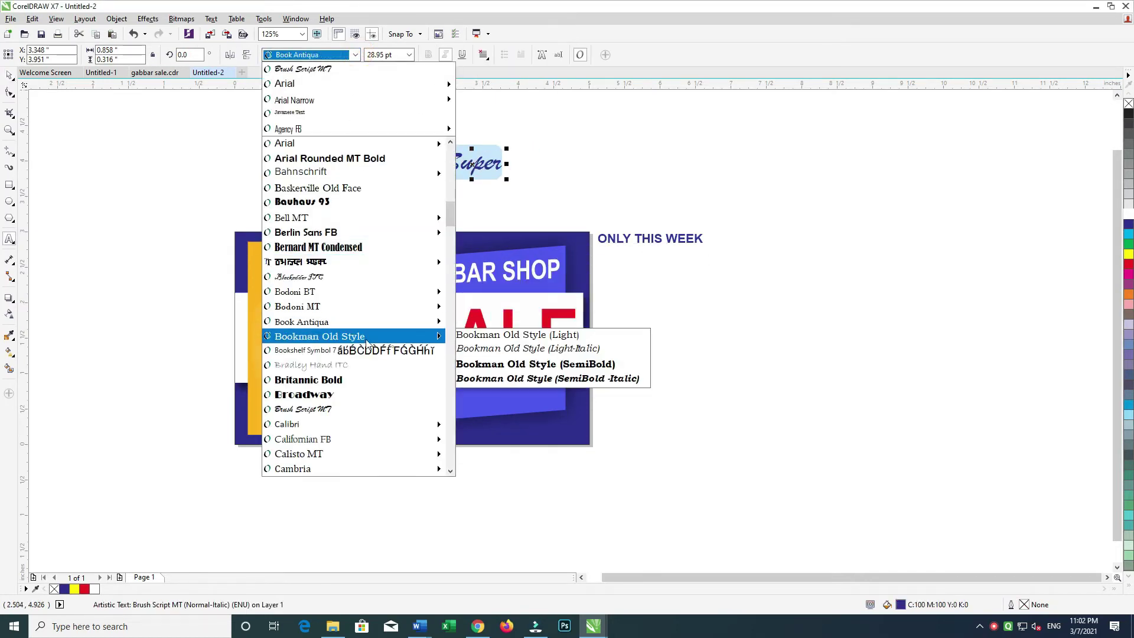
pyautogui.moveTo(450, 214); pyautogui.dragTo(458, 272)
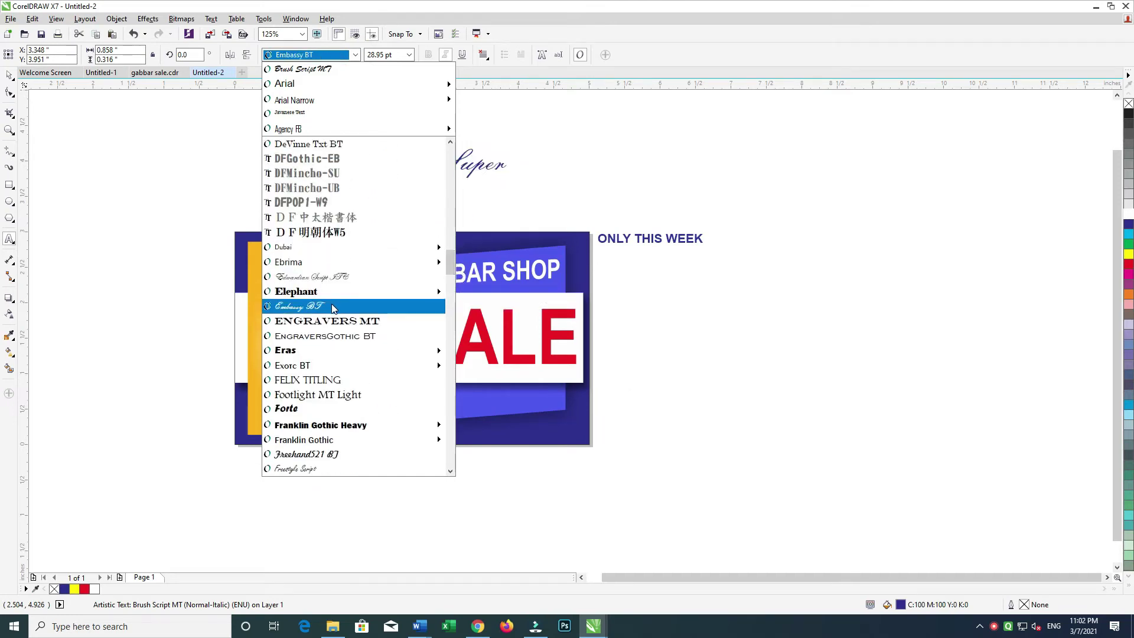
pyautogui.click(314, 453)
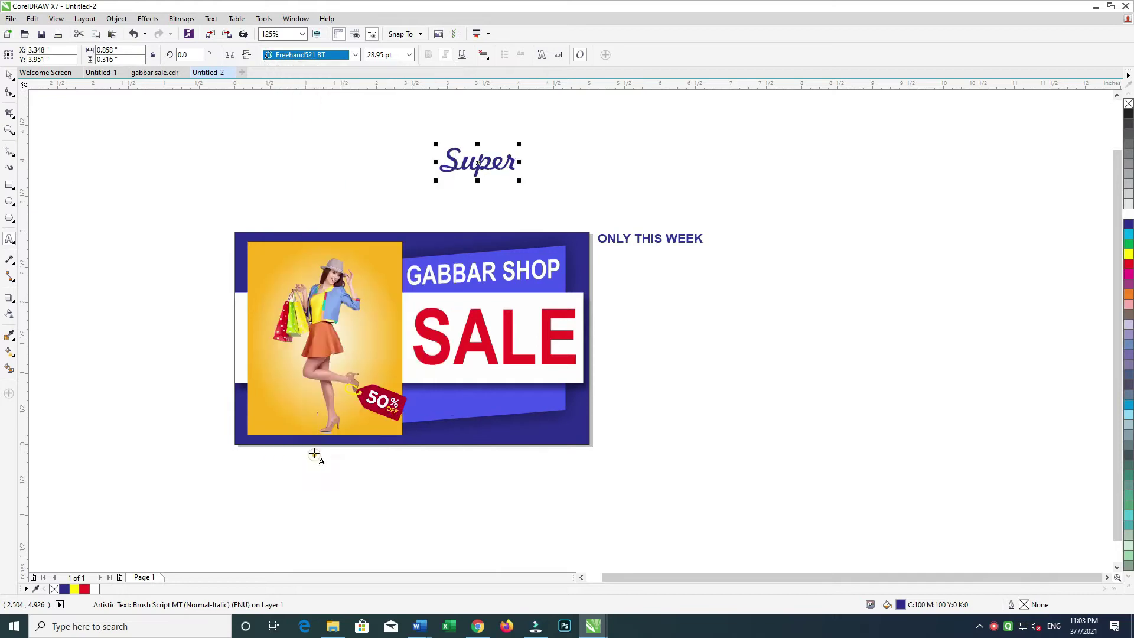
pyautogui.click(10, 75)
pyautogui.moveTo(480, 167); pyautogui.dragTo(388, 336)
# - Bring Super above the photo, tilt it 15.486°, shrink it, and place ONLY THIS WEEK above SALE
pyautogui.click(388, 336)
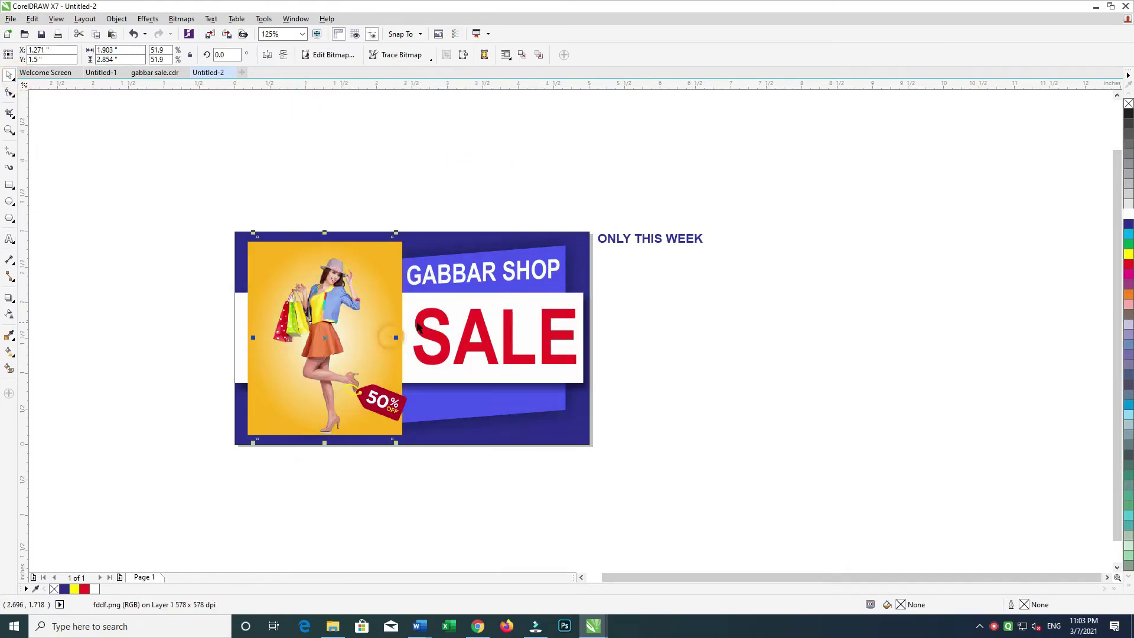
pyautogui.click(127, 316)
pyautogui.keyDown('alt'); pyautogui.click(342, 333); pyautogui.keyUp('alt')
pyautogui.hotkey('shift', 'pageup')
pyautogui.moveTo(403, 336)
pyautogui.mouseDown()
pyautogui.moveTo(431, 271)
pyautogui.moveTo(409, 312)
pyautogui.moveTo(420, 304)
pyautogui.mouseUp()
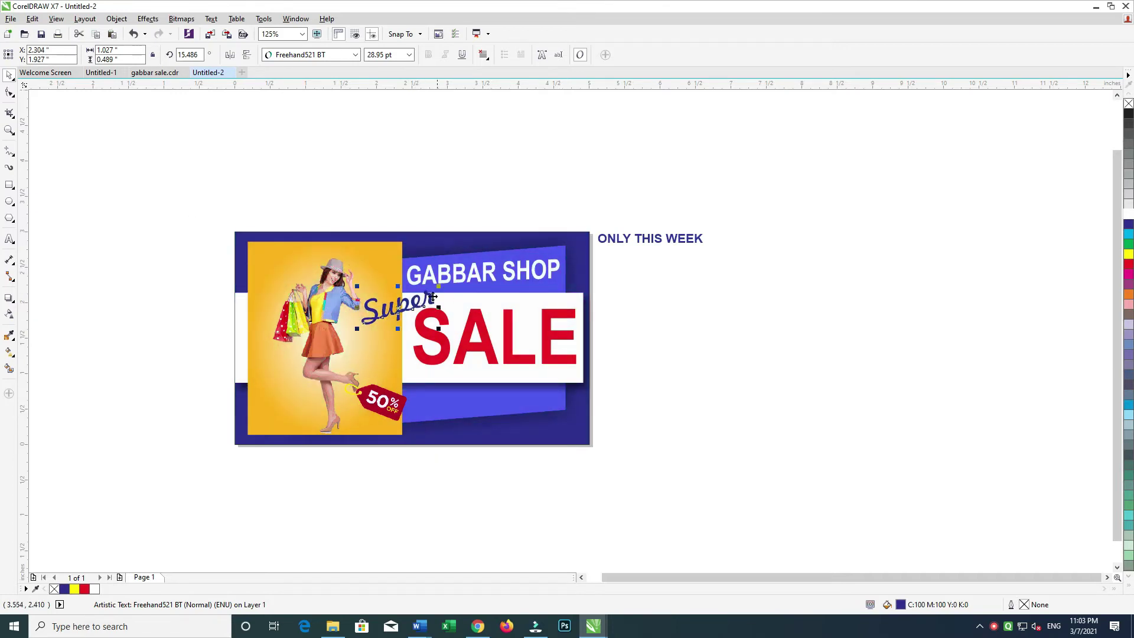
pyautogui.moveTo(439, 287); pyautogui.dragTo(432, 290)
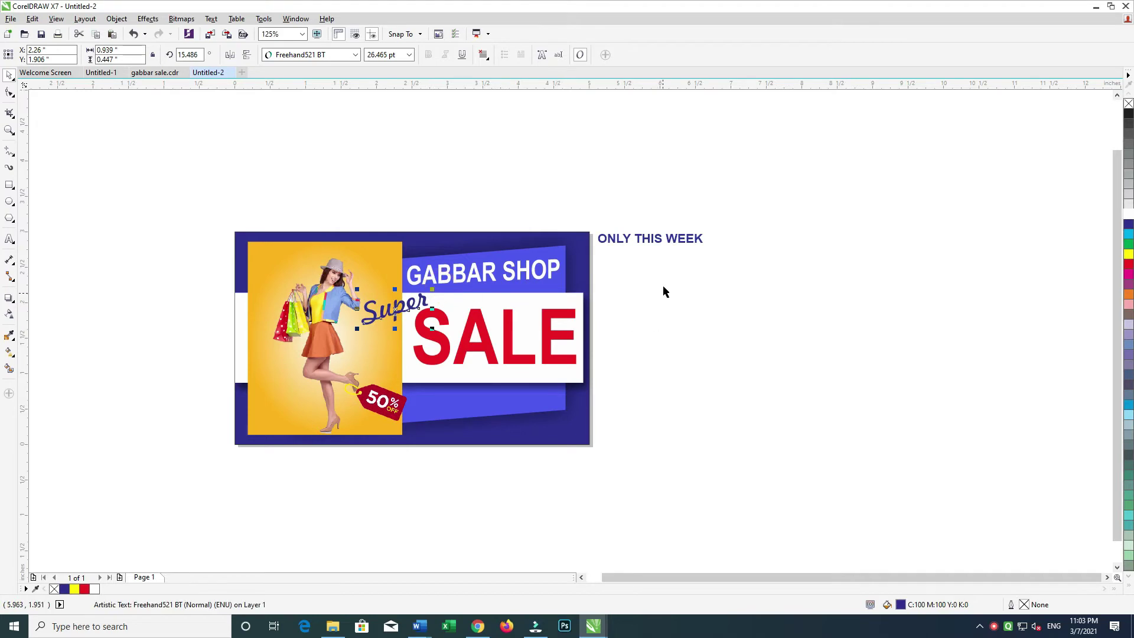
pyautogui.moveTo(654, 244); pyautogui.dragTo(512, 299)
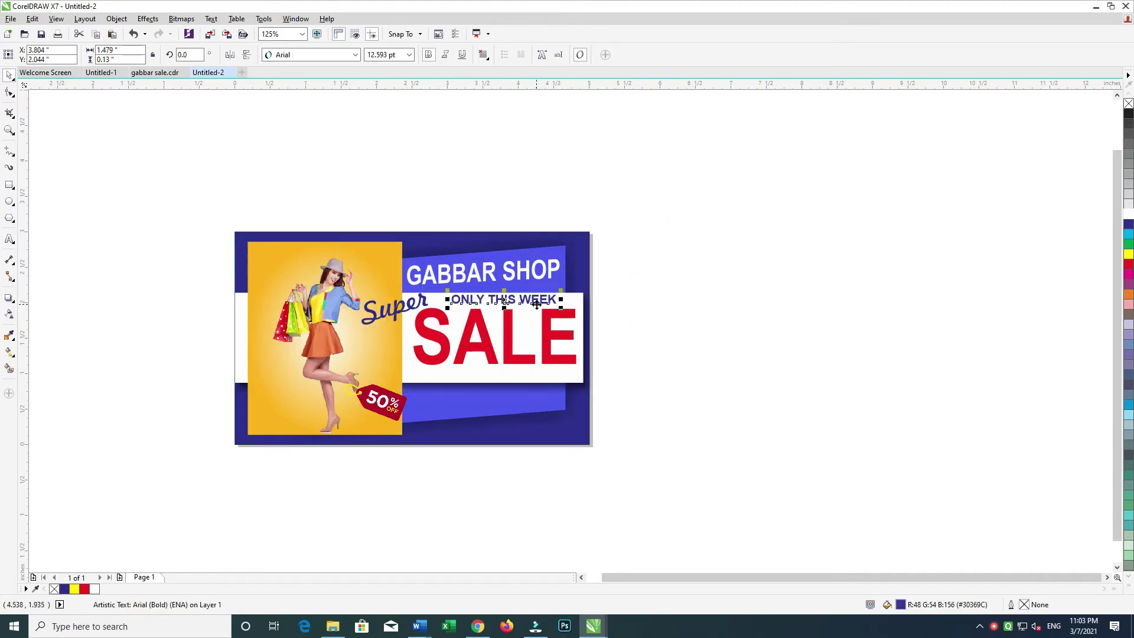
# - Move ONLY THIS WEEK below SALE and place a slightly offset copy of SALE
pyautogui.moveTo(513, 312)
pyautogui.mouseDown()
pyautogui.moveTo(532, 375)
pyautogui.moveTo(553, 368)
pyautogui.mouseUp()
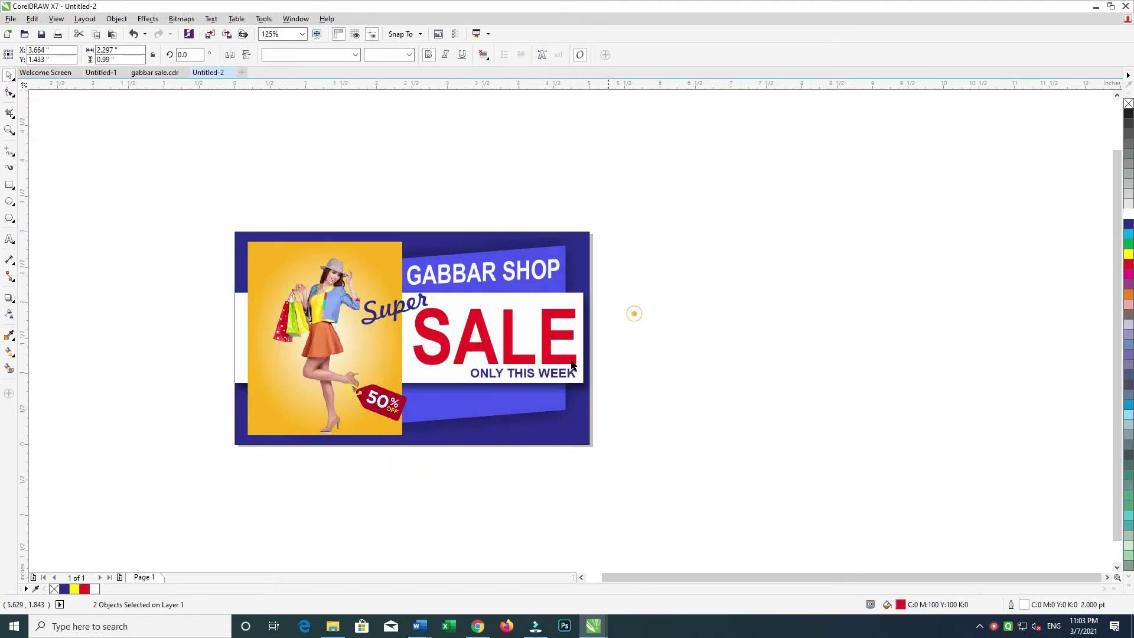
pyautogui.click(513, 319)
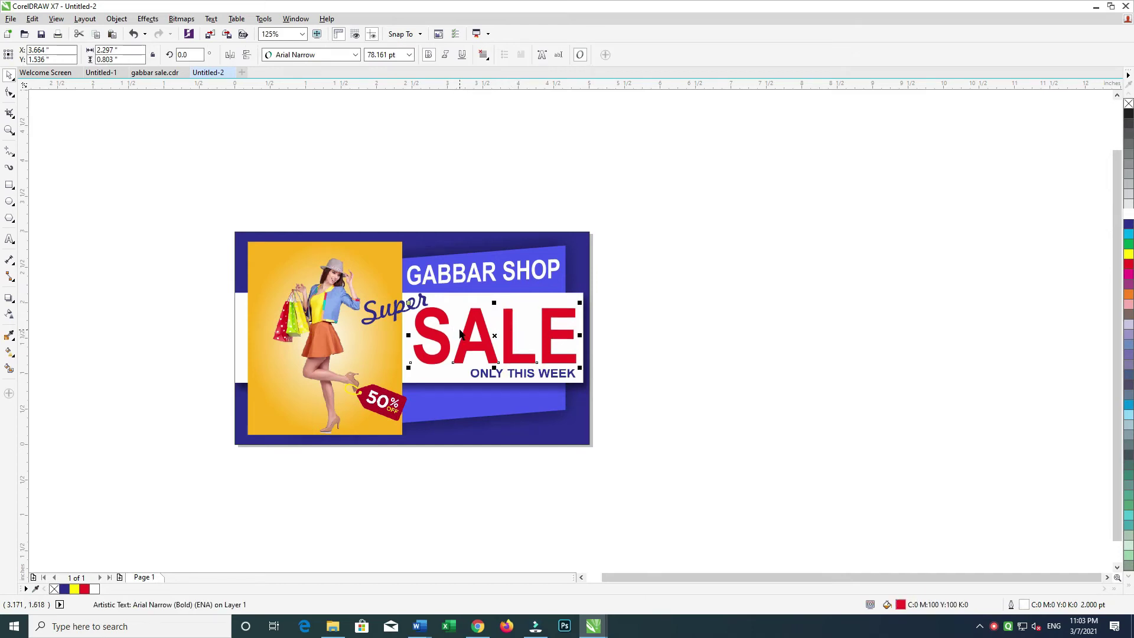
pyautogui.moveTo(463, 329); pyautogui.dragTo(465, 331)
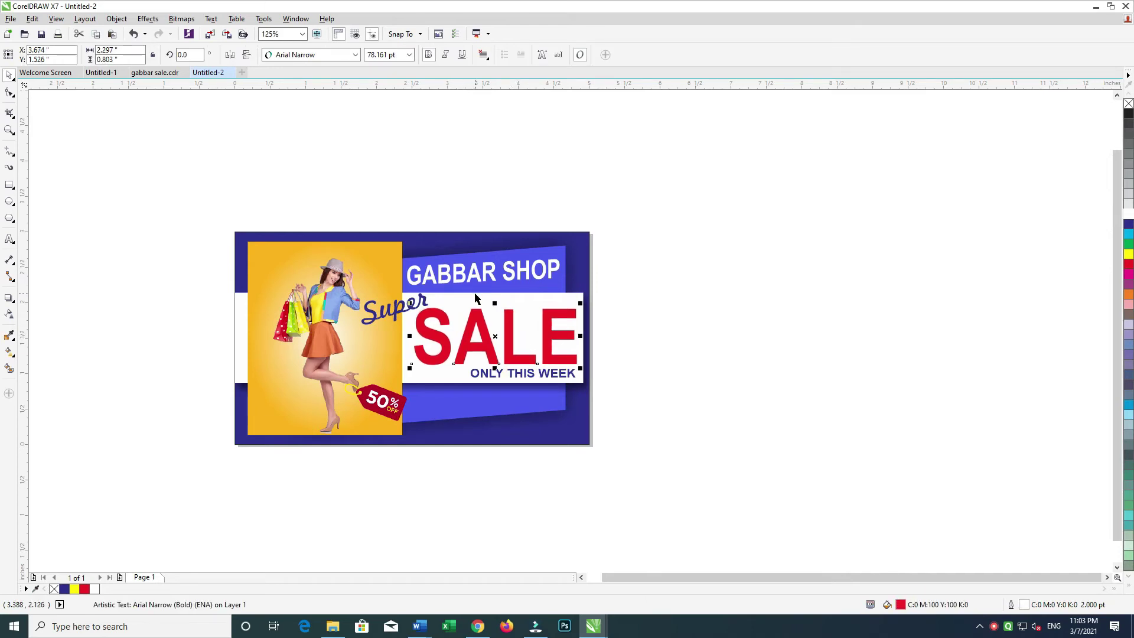
# - Color the SALE copy's fill and outline 30% black and group it with SALE
pyautogui.click(1128, 207)
pyautogui.rightClick(1128, 207)
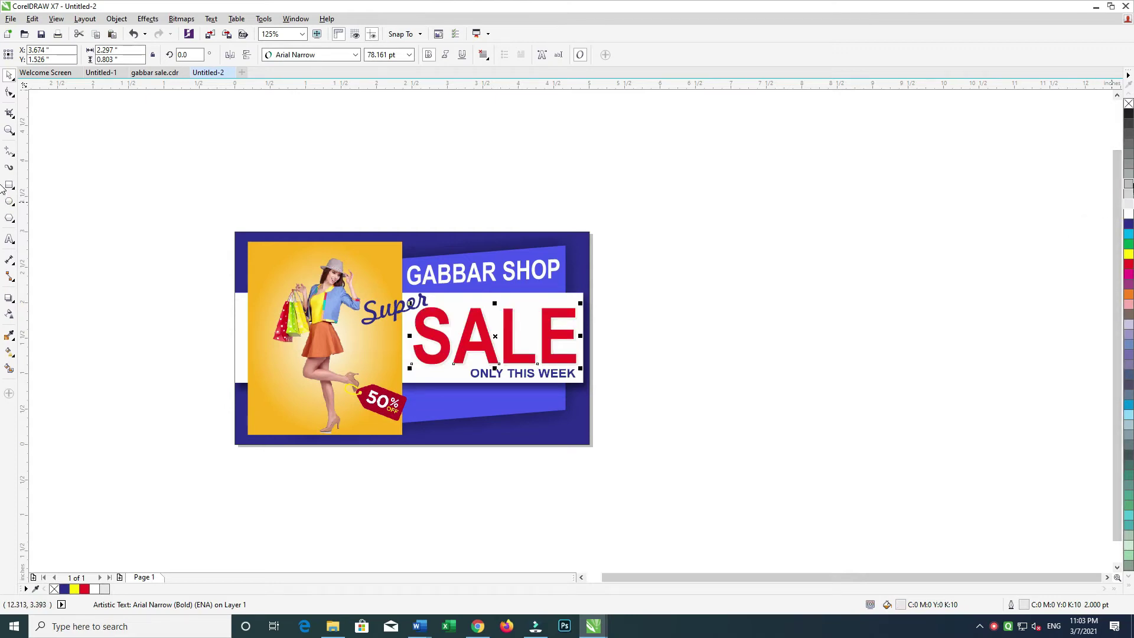
pyautogui.click(1128, 183)
pyautogui.rightClick(1128, 183)
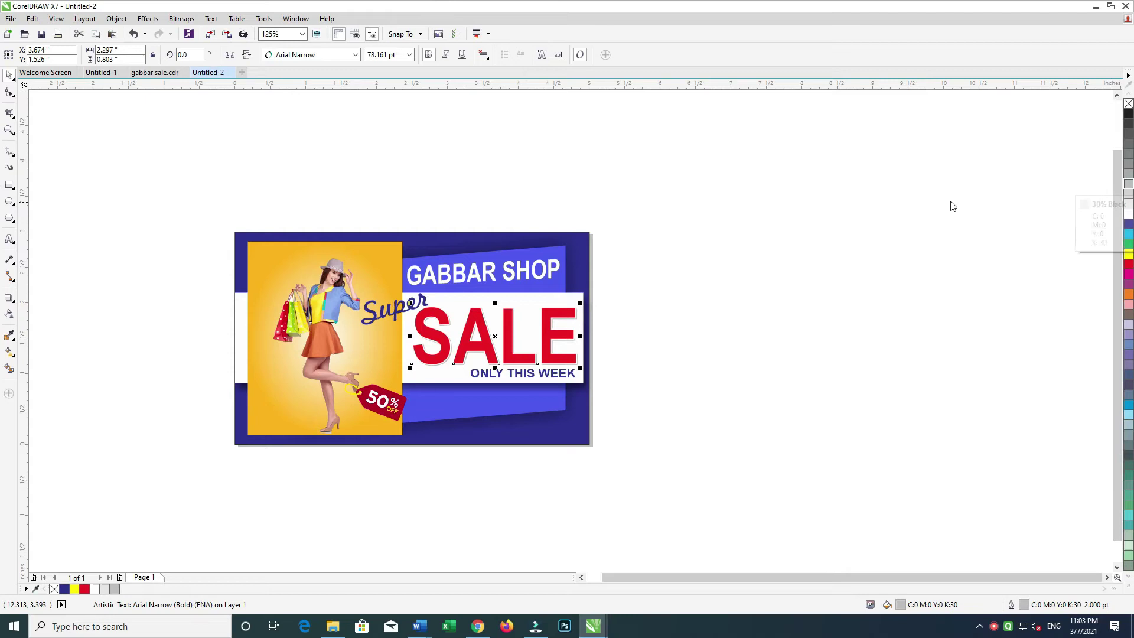
pyautogui.keyDown('shift'); pyautogui.click(519, 320); pyautogui.keyUp('shift')
pyautogui.hotkey('ctrl', 'g')
# - Give Super a 4 pt black outline with round corners, drawn behind the fill
pyautogui.click(425, 302)
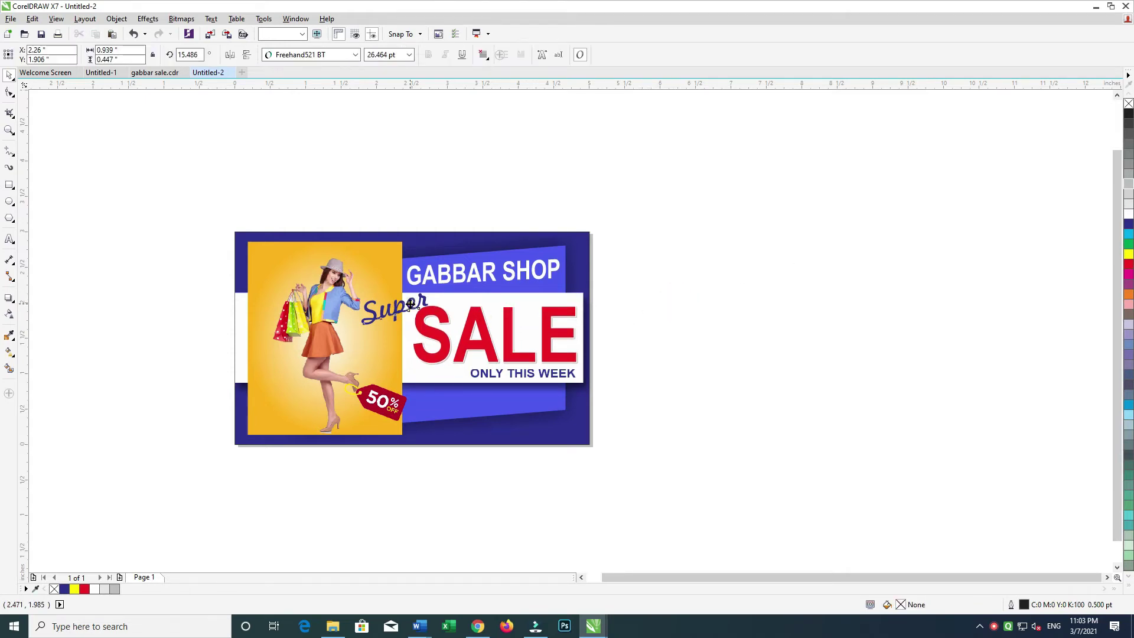
pyautogui.press('F12')
pyautogui.press('Return')
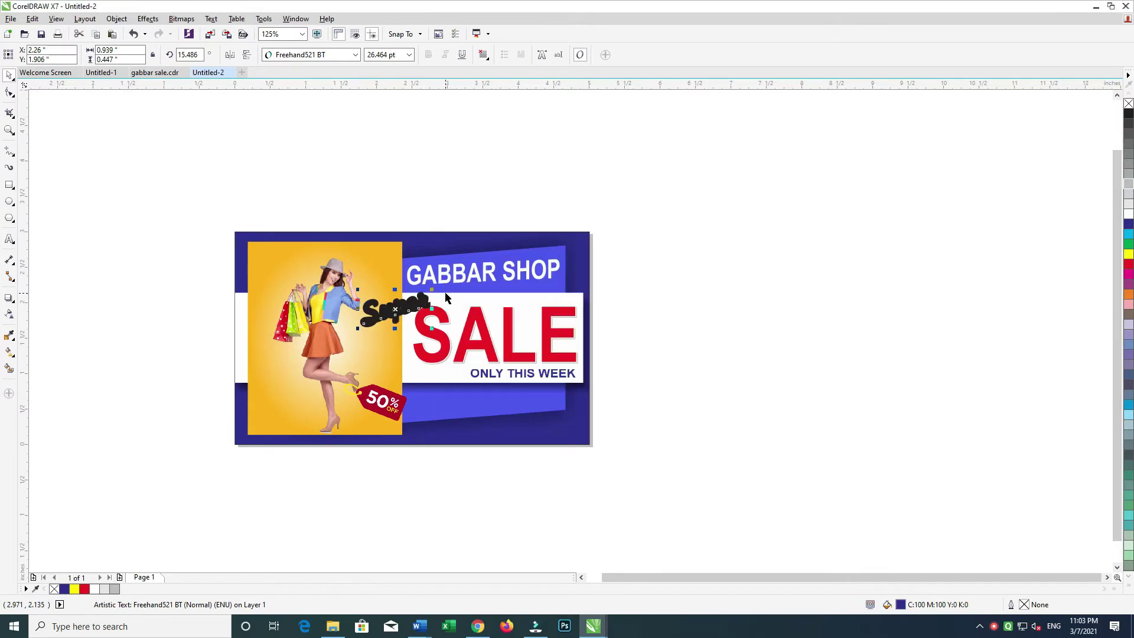
pyautogui.press('F12')
pyautogui.click(527, 316)
pyautogui.click(576, 384)
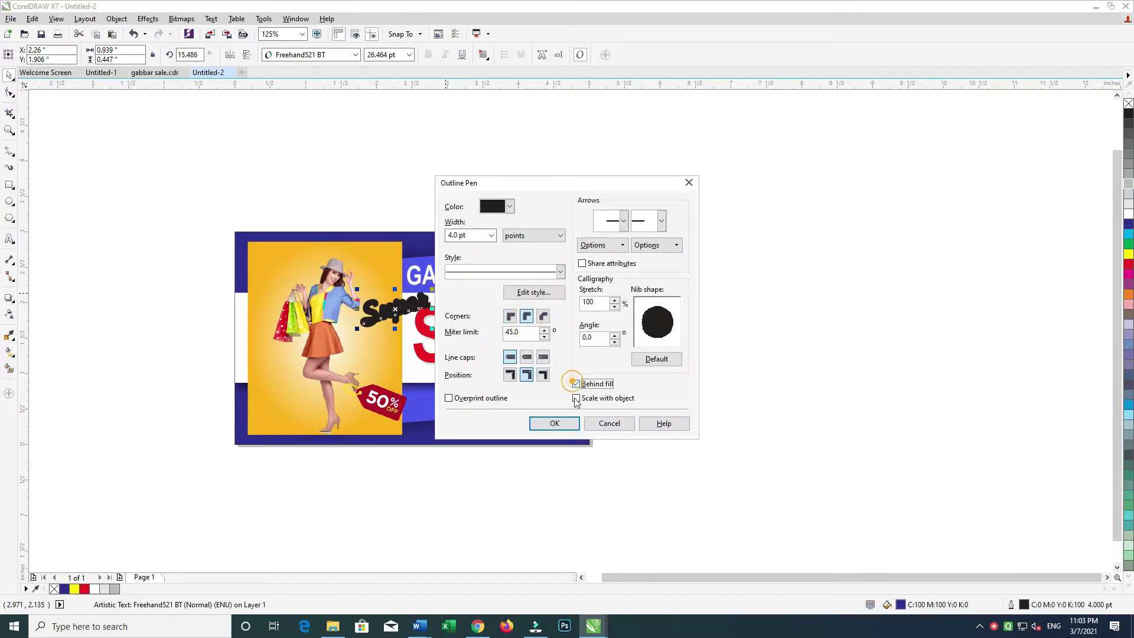
pyautogui.click(568, 422)
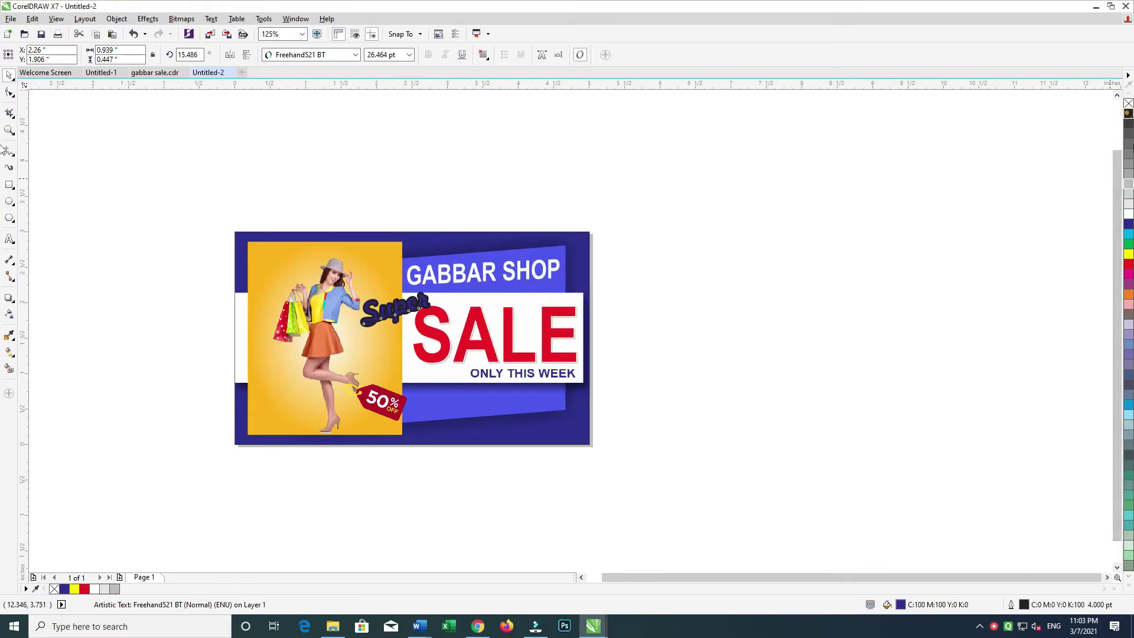
pyautogui.click(787, 207)
pyautogui.moveTo(655, 225)
pyautogui.mouseDown()
pyautogui.moveTo(354, 376)
pyautogui.moveTo(343, 398)
pyautogui.mouseUp()
pyautogui.click(688, 229)
# - Add a drop shadow to the GABBAR SHOP text
pyautogui.click(509, 279)
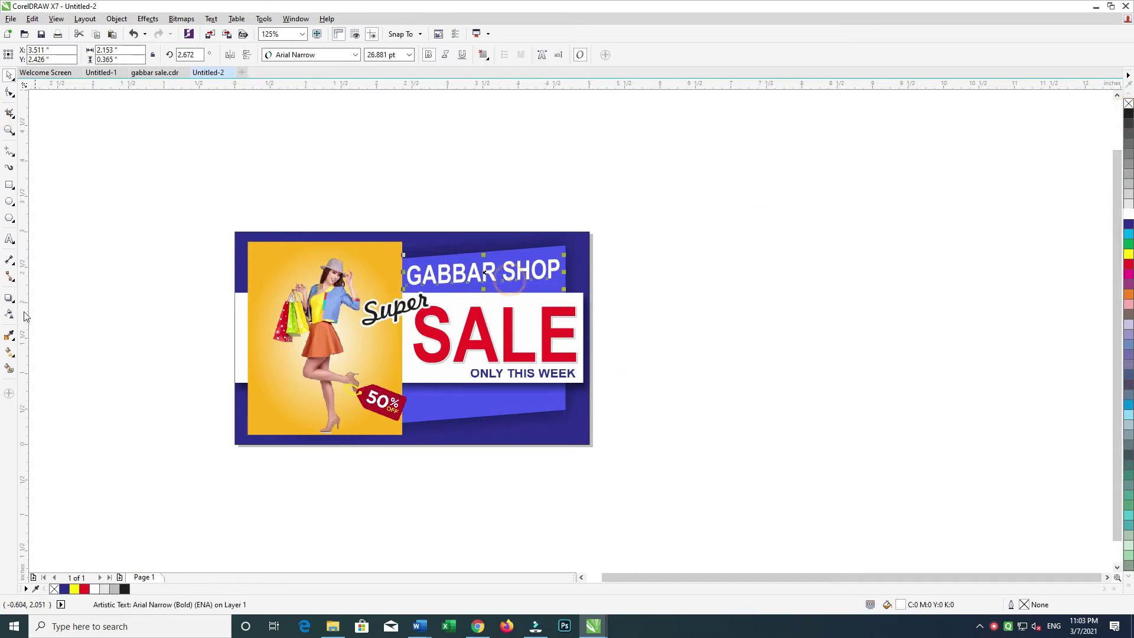
pyautogui.click(10, 299)
pyautogui.moveTo(484, 272); pyautogui.dragTo(507, 280)
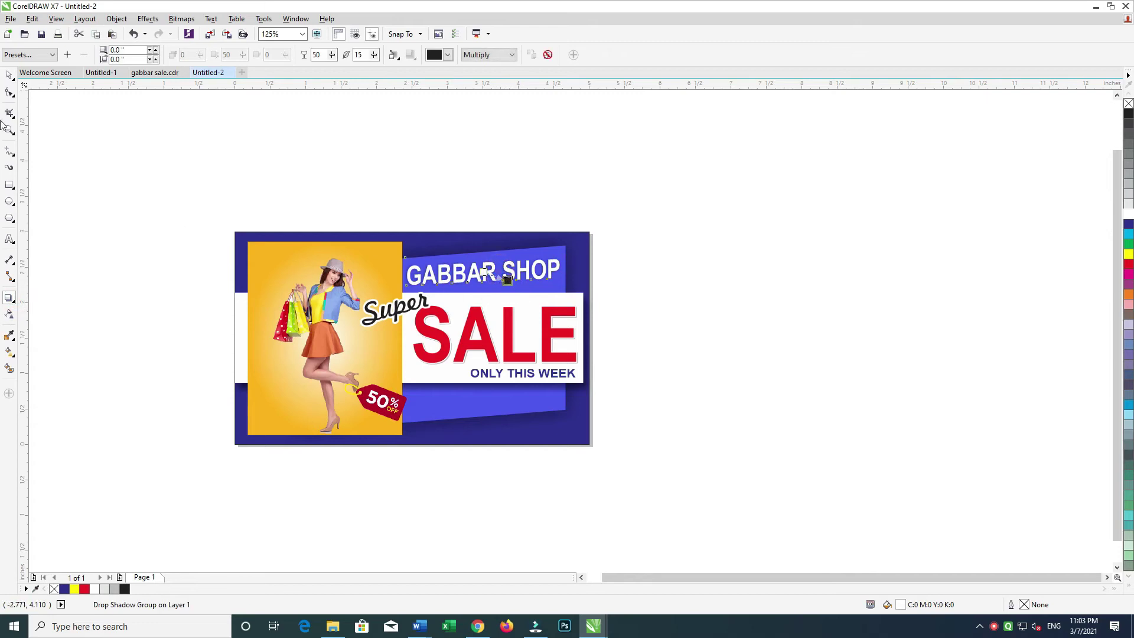
pyautogui.click(9, 75)
pyautogui.click(762, 292)
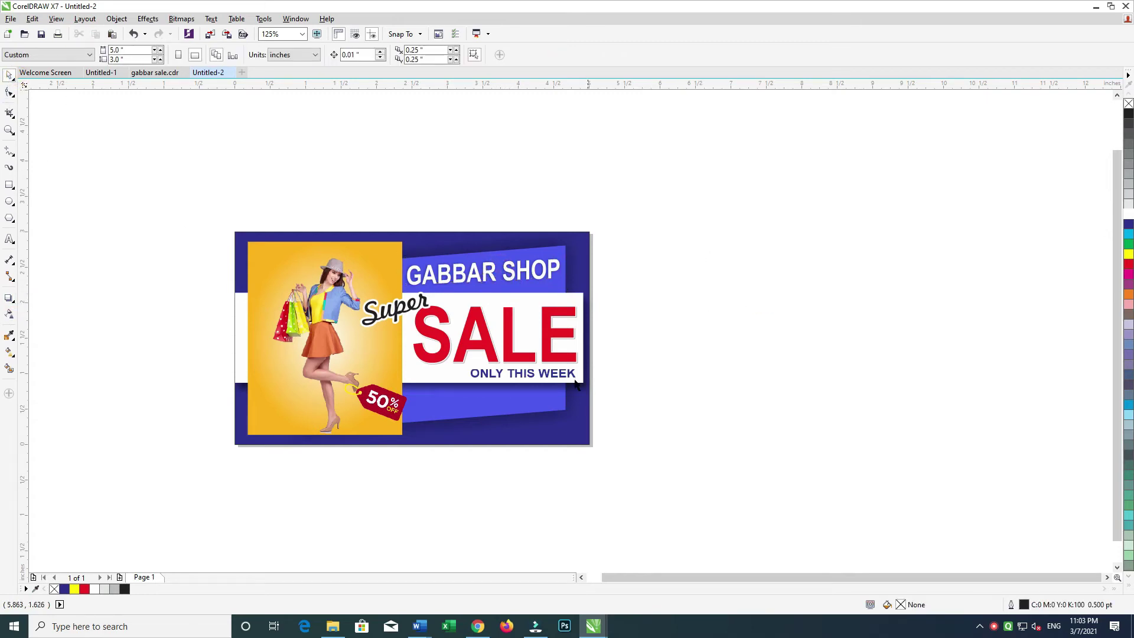
# - Make ONLY THIS WEEK orange and marquee-select all the banner text
pyautogui.click(543, 380)
pyautogui.click(1129, 295)
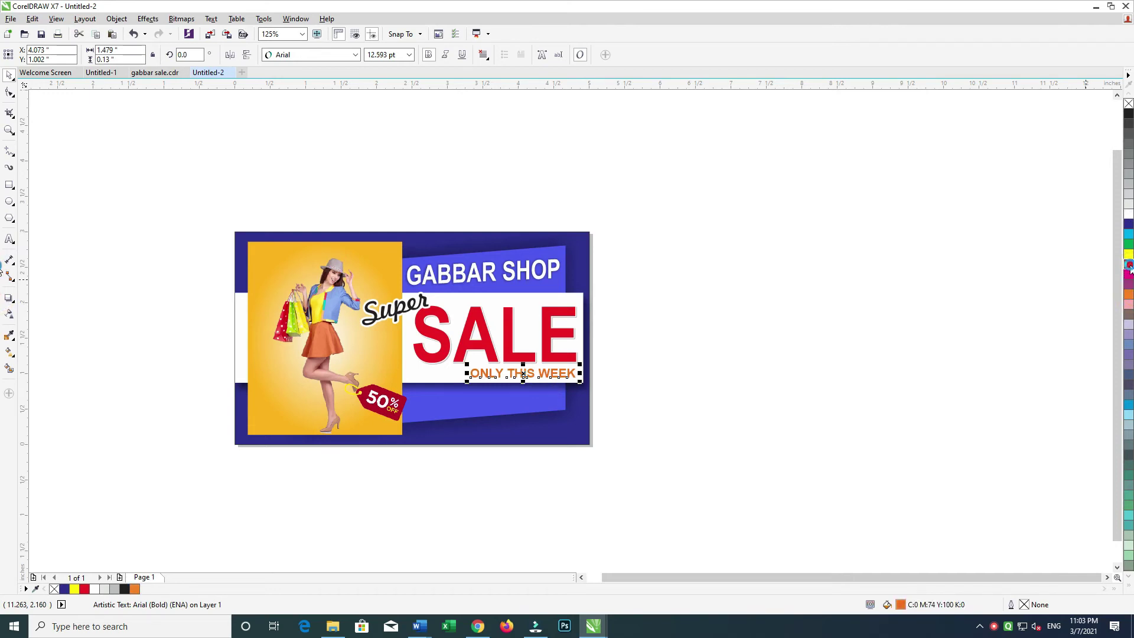
pyautogui.moveTo(808, 204); pyautogui.dragTo(340, 400)
# - Delete the selected banner text and draw a tall thin rectangle left of the banner
pyautogui.press('Delete')
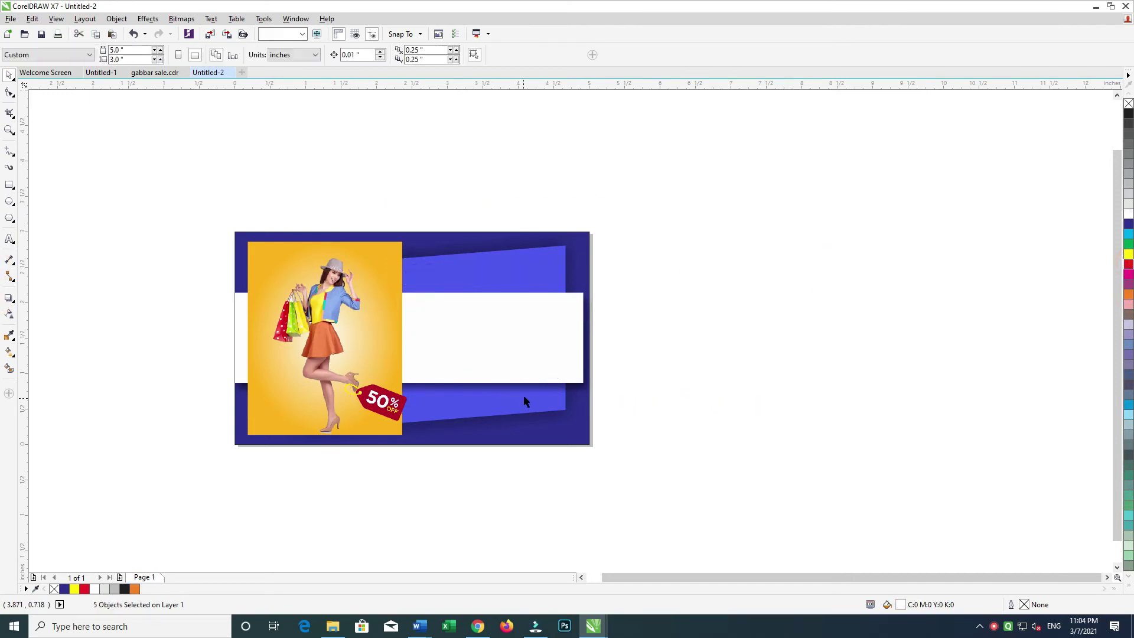
pyautogui.click(523, 395)
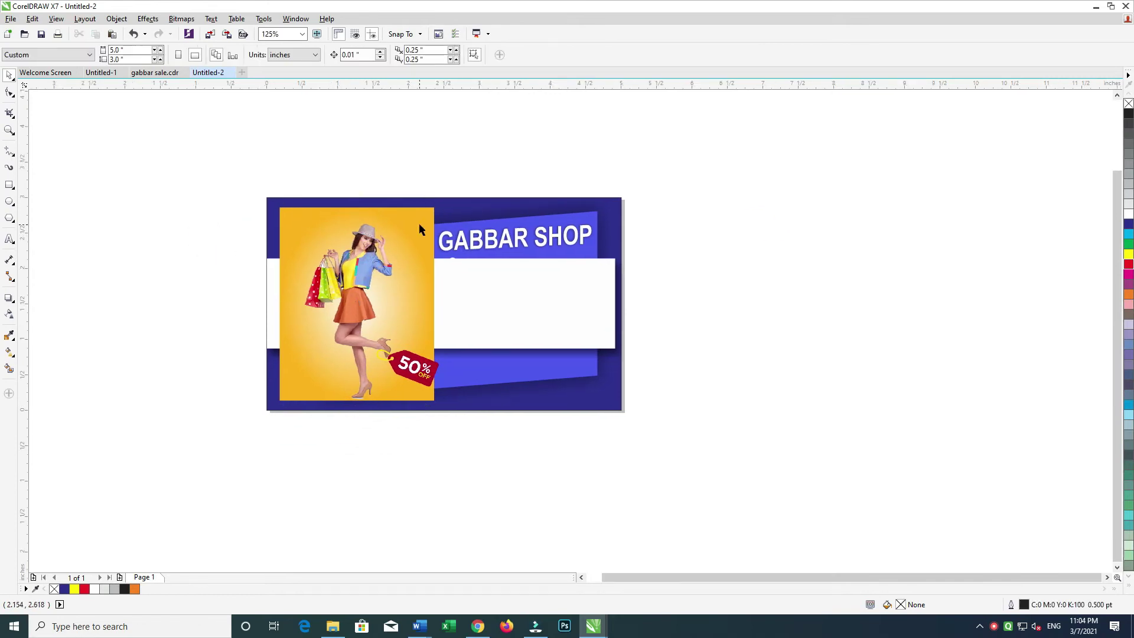
pyautogui.click(302, 212)
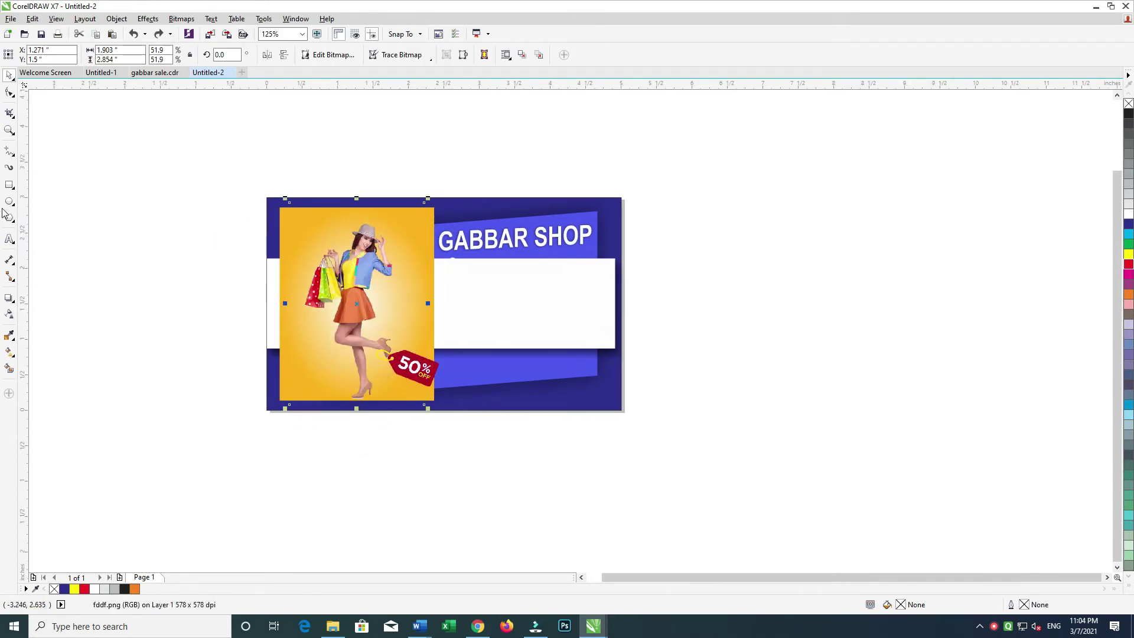
pyautogui.click(10, 185)
pyautogui.moveTo(157, 200); pyautogui.dragTo(154, 225)
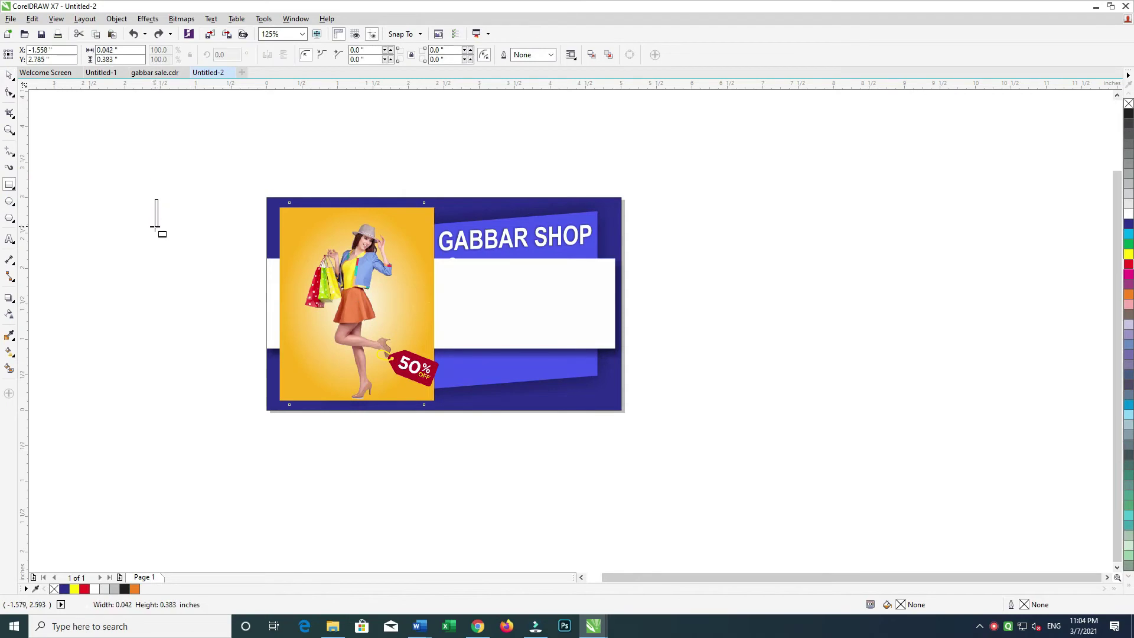
# - Copy the bar, rotate the copy 90°, and combine both into an L shape
pyautogui.click(213, 152)
pyautogui.click(156, 215)
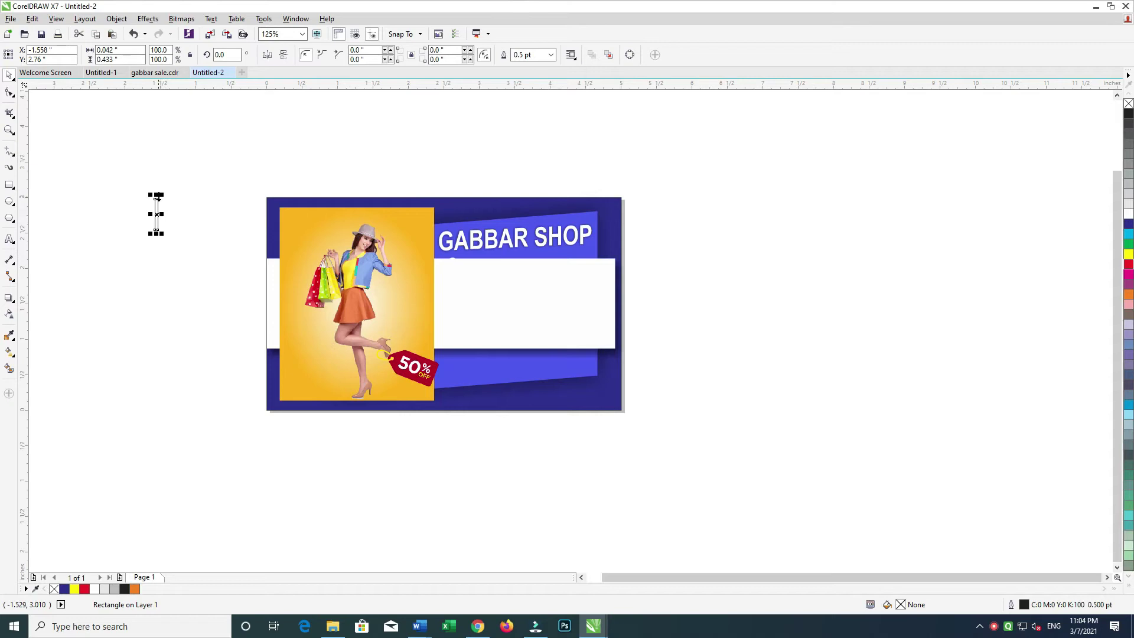
pyautogui.moveTo(157, 200); pyautogui.dragTo(157, 230)
pyautogui.click(267, 57)
pyautogui.doubleClick(232, 55)
pyautogui.write('0')
pyautogui.press('Return')
pyautogui.doubleClick(227, 55)
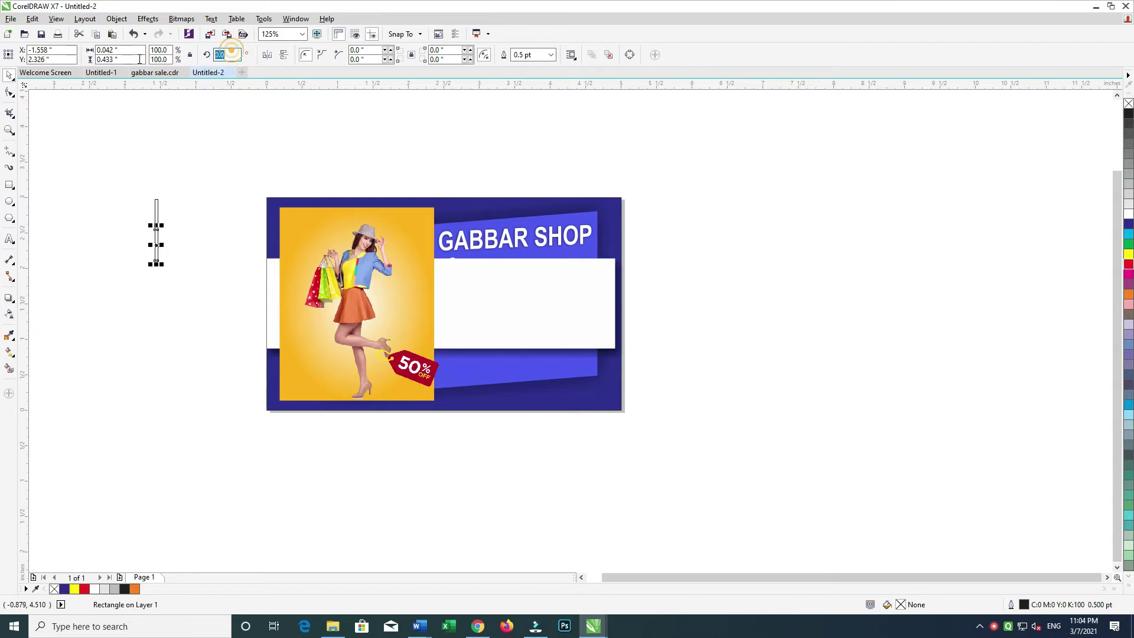
pyautogui.write('90')
pyautogui.press('Return')
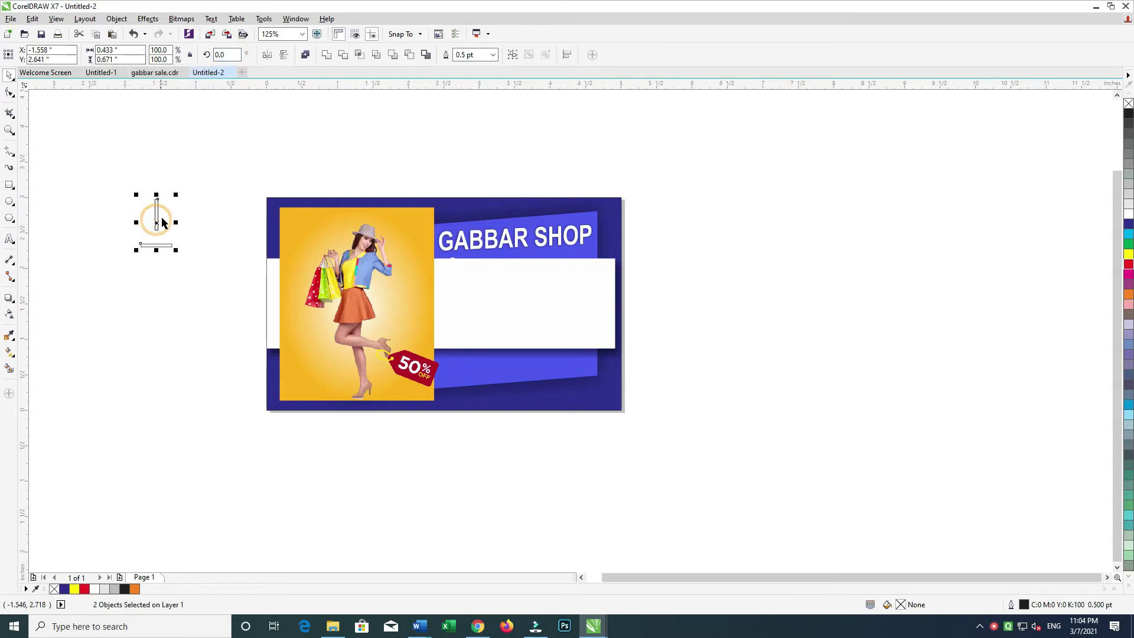
pyautogui.moveTo(164, 244); pyautogui.dragTo(199, 190)
pyautogui.hotkey('ctrl', 'l')
# - Undo the L shape, delete the old bar, and draw a 0.217" by 1.092" bar converted to curves
pyautogui.moveTo(122, 181)
pyautogui.mouseDown()
pyautogui.moveTo(196, 227)
pyautogui.moveTo(180, 217)
pyautogui.mouseUp()
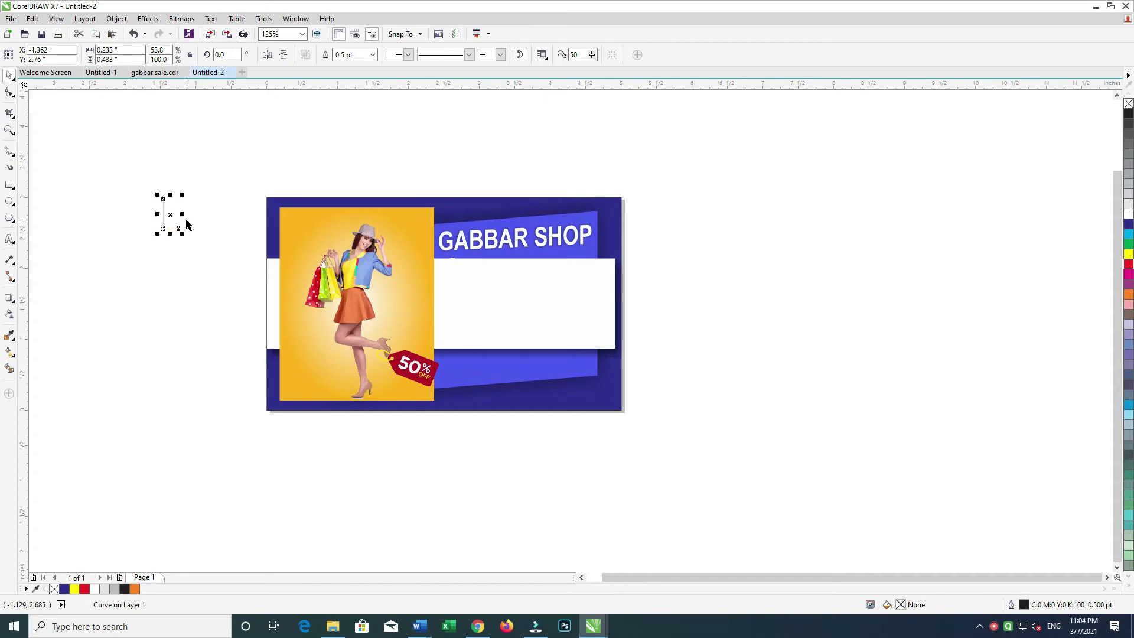
pyautogui.hotkey('ctrl', 'z')
pyautogui.hotkey('ctrl', 'z')
pyautogui.hotkey('ctrl', 'z')
pyautogui.hotkey('ctrl', 'z')
pyautogui.hotkey('ctrl', 'z')
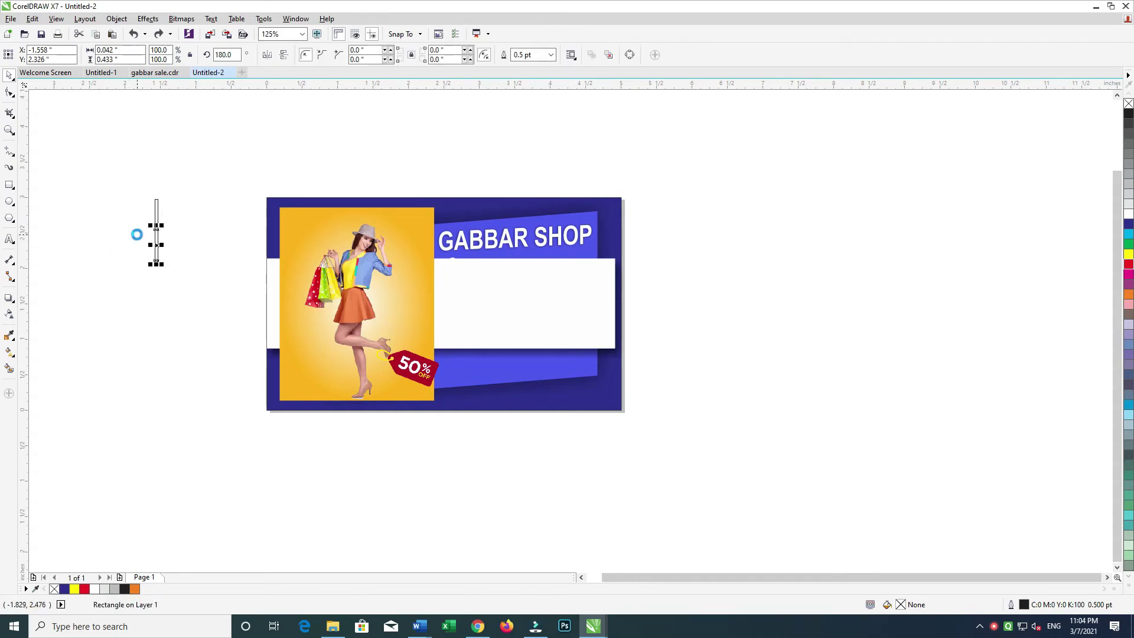
pyautogui.press('Delete')
pyautogui.press('F6')
pyautogui.moveTo(181, 230); pyautogui.dragTo(198, 307)
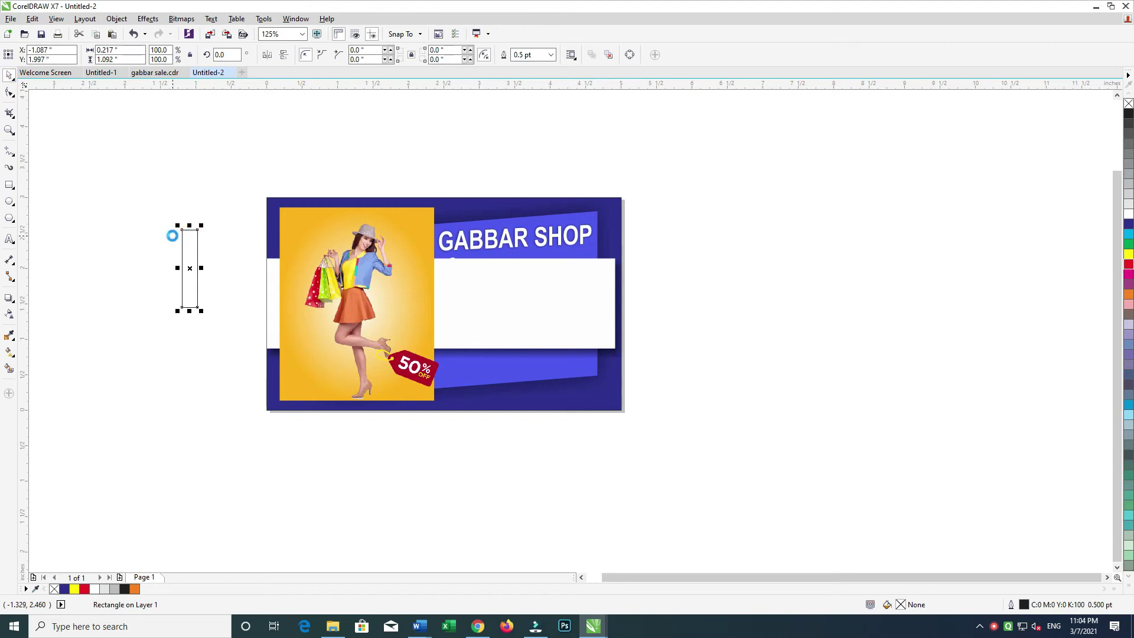
pyautogui.hotkey('ctrl', 'q')
pyautogui.press('F10')
# - Slant the bar's top by lowering its top-right node
pyautogui.moveTo(191, 239); pyautogui.dragTo(189, 253)
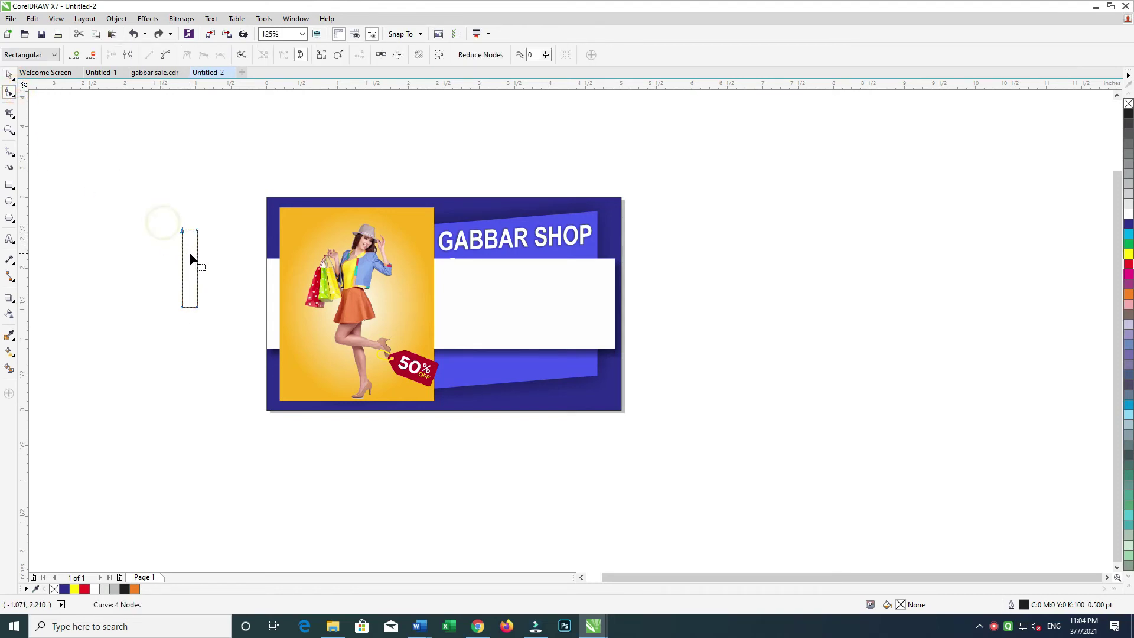
pyautogui.moveTo(210, 216); pyautogui.dragTo(187, 249)
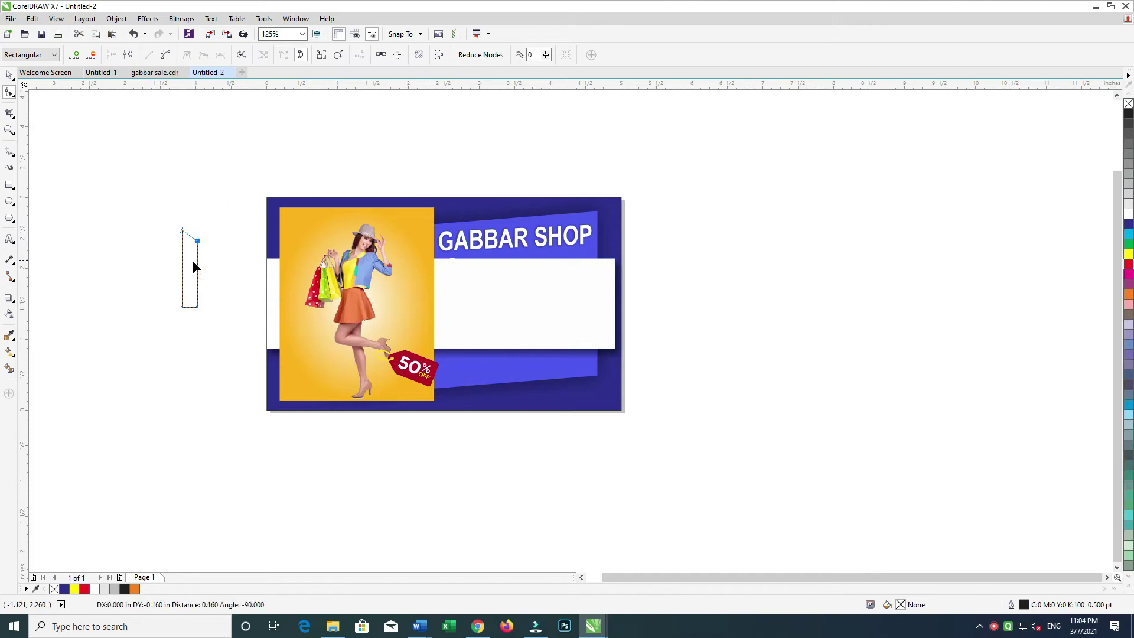
pyautogui.click(10, 79)
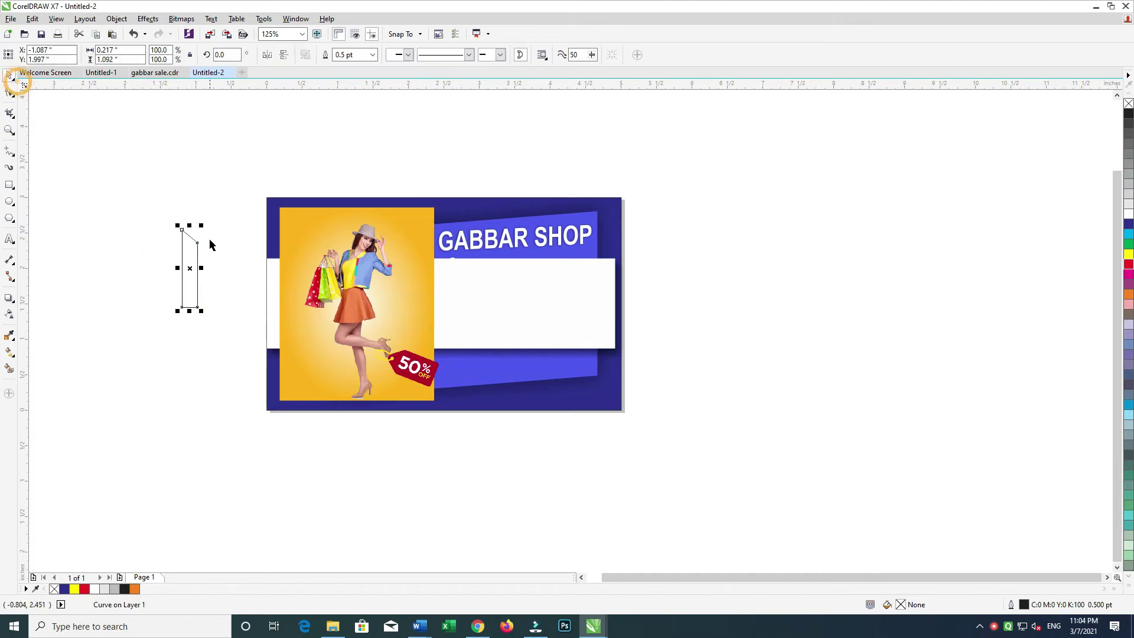
# - Add a mirrored copy rotated 90°, align it to the bar's end, and combine them into an L
pyautogui.moveTo(189, 225); pyautogui.dragTo(189, 388)
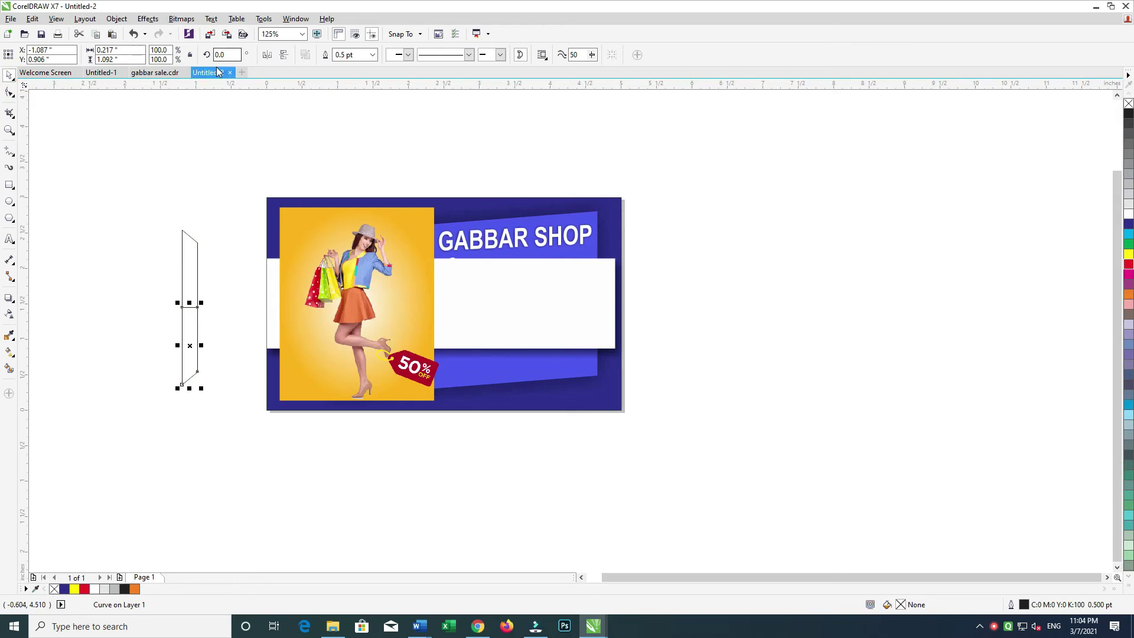
pyautogui.write('99')
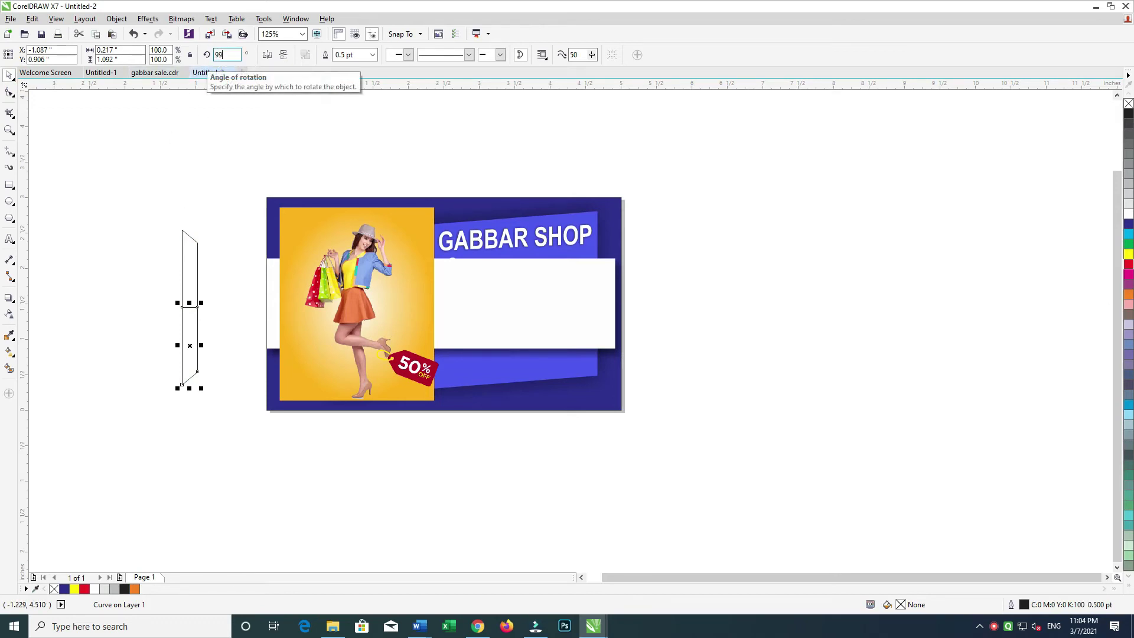
pyautogui.write('0')
pyautogui.press('Return')
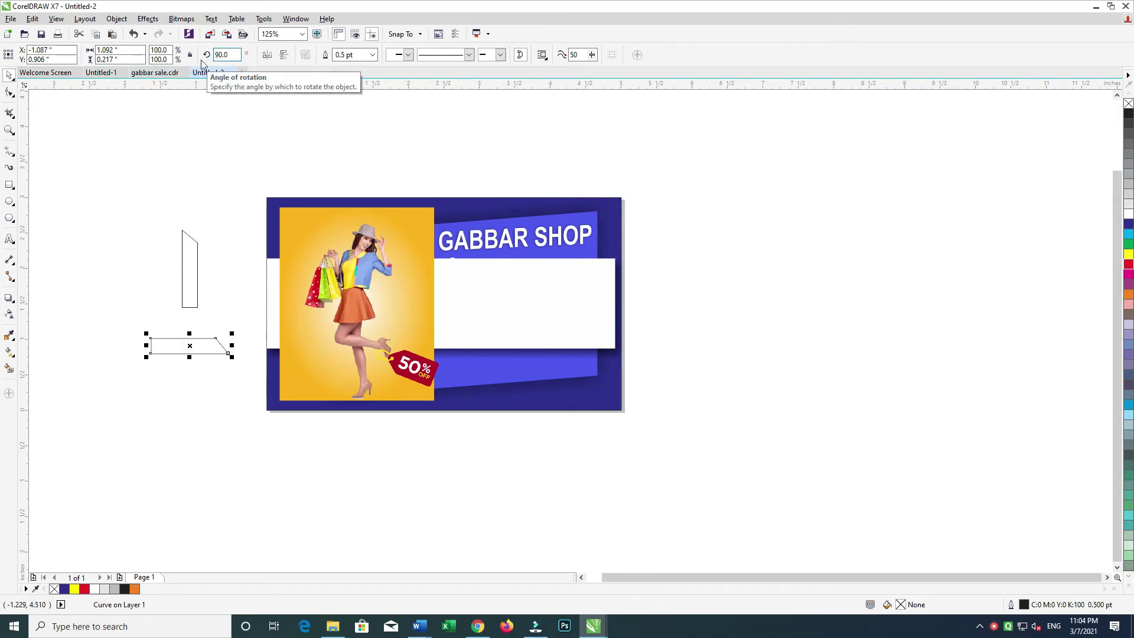
pyautogui.moveTo(200, 343); pyautogui.dragTo(232, 311)
pyautogui.press('Up')
pyautogui.press('Up')
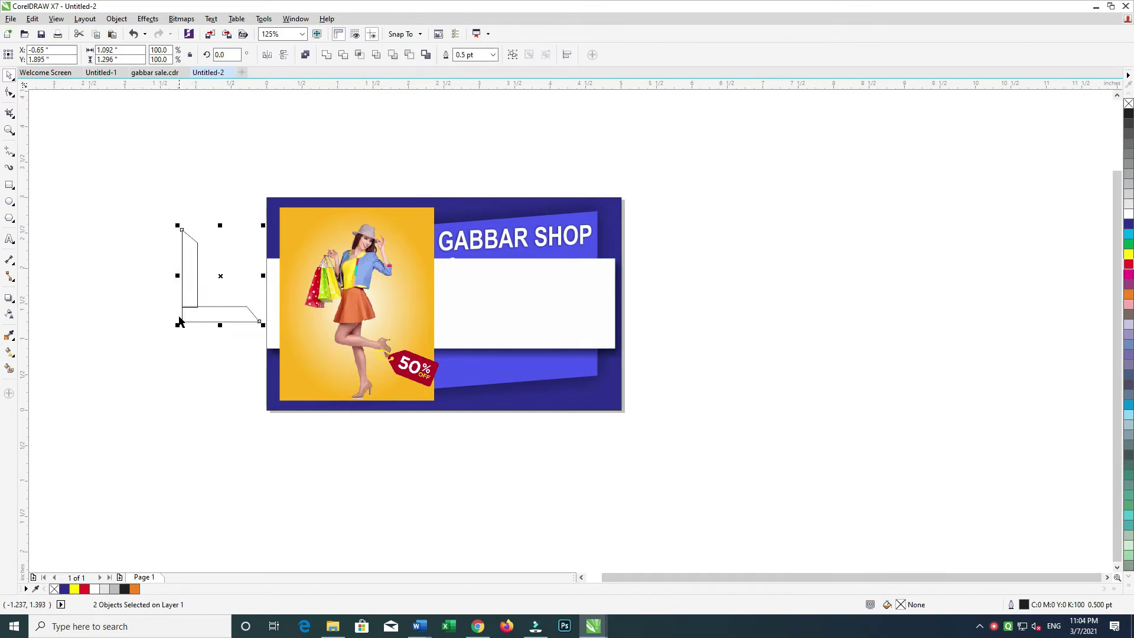
pyautogui.moveTo(157, 376)
pyautogui.mouseDown()
pyautogui.moveTo(271, 208)
pyautogui.moveTo(249, 239)
pyautogui.mouseUp()
pyautogui.hotkey('ctrl', 'l')
pyautogui.click(204, 272)
# - Rotate the L bracket 90° clockwise and shrink it to about 65%
pyautogui.moveTo(247, 241); pyautogui.dragTo(245, 290)
pyautogui.click(223, 248)
pyautogui.moveTo(247, 242)
pyautogui.mouseDown()
pyautogui.moveTo(239, 250)
pyautogui.moveTo(300, 209)
pyautogui.moveTo(421, 216)
pyautogui.moveTo(420, 378)
pyautogui.mouseUp()
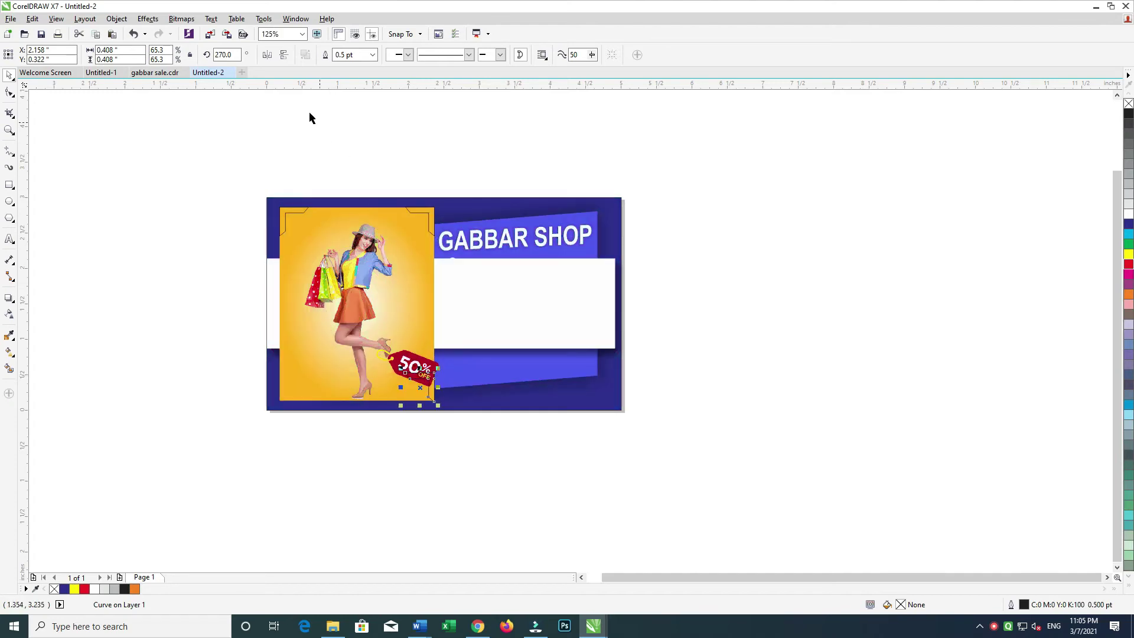
# - Place a mirrored bracket at the photo's bottom-left corner and group all four brackets
pyautogui.moveTo(432, 400); pyautogui.dragTo(306, 404)
pyautogui.click(270, 55)
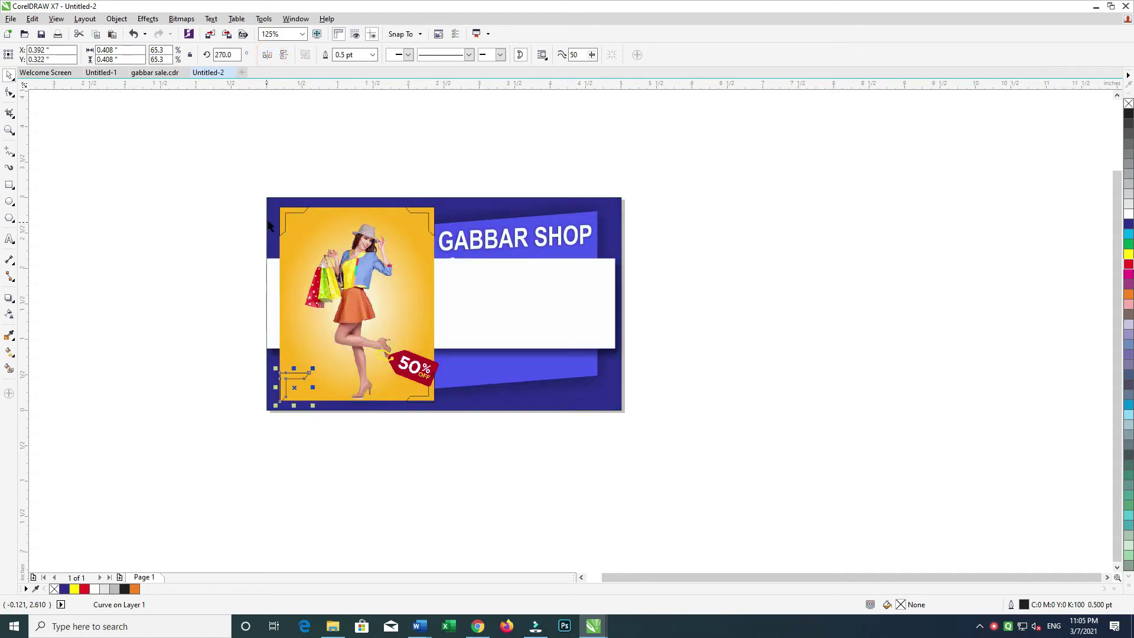
pyautogui.keyDown('shift'); pyautogui.click(416, 212); pyautogui.keyUp('shift')
pyautogui.keyDown('shift'); pyautogui.click(282, 381); pyautogui.keyUp('shift')
pyautogui.press('F10')
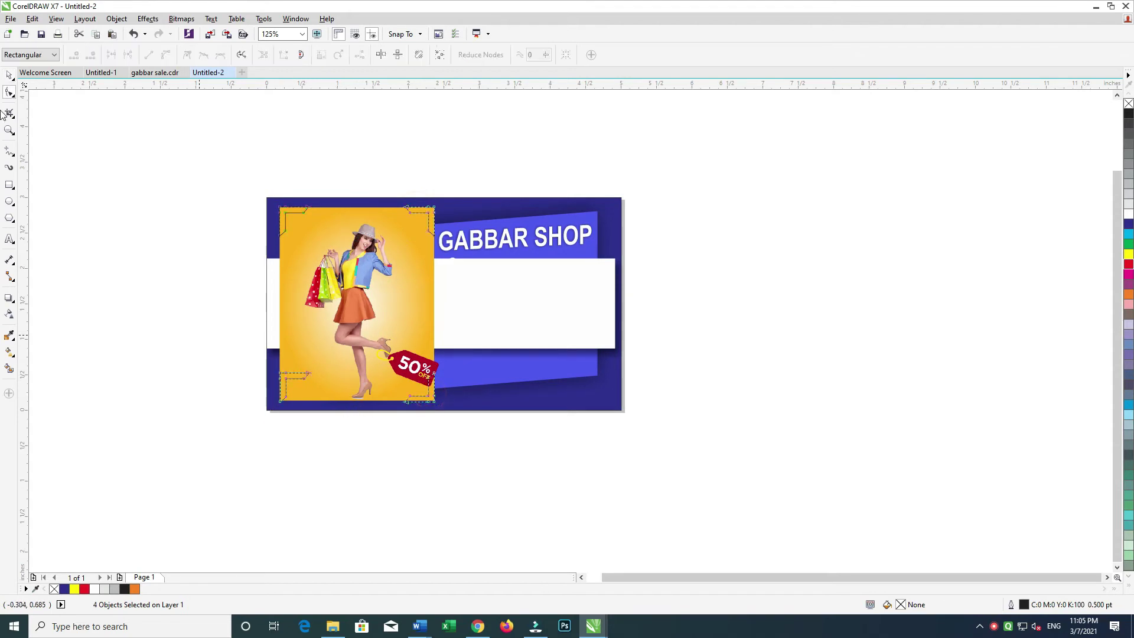
pyautogui.click(9, 77)
pyautogui.hotkey('ctrl', 'g')
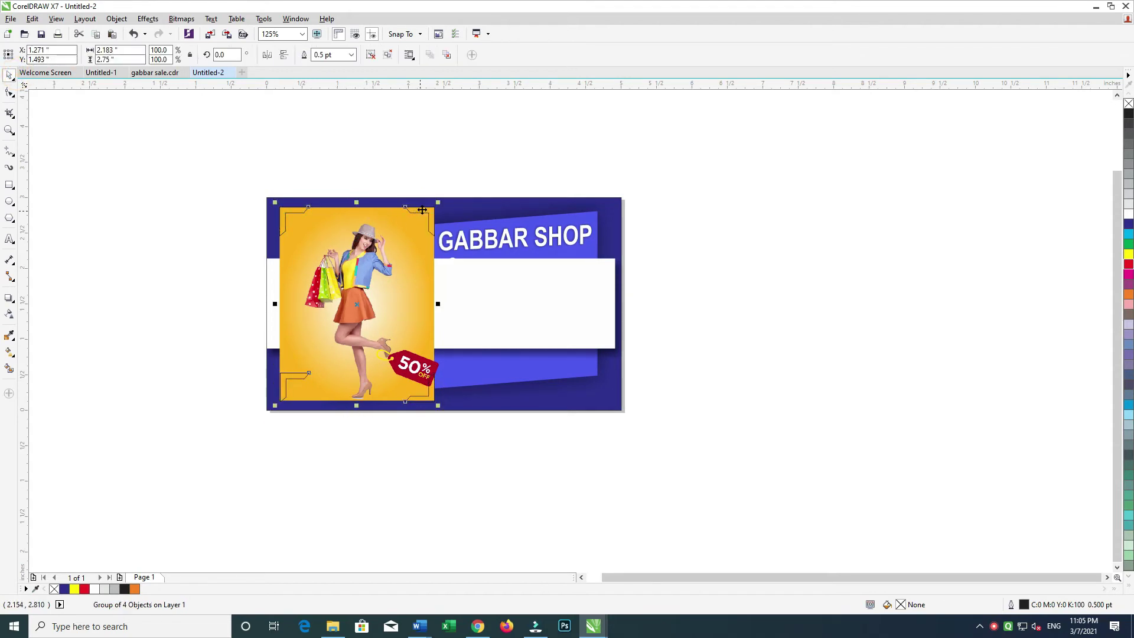
pyautogui.hotkey('ctrl', 'u')
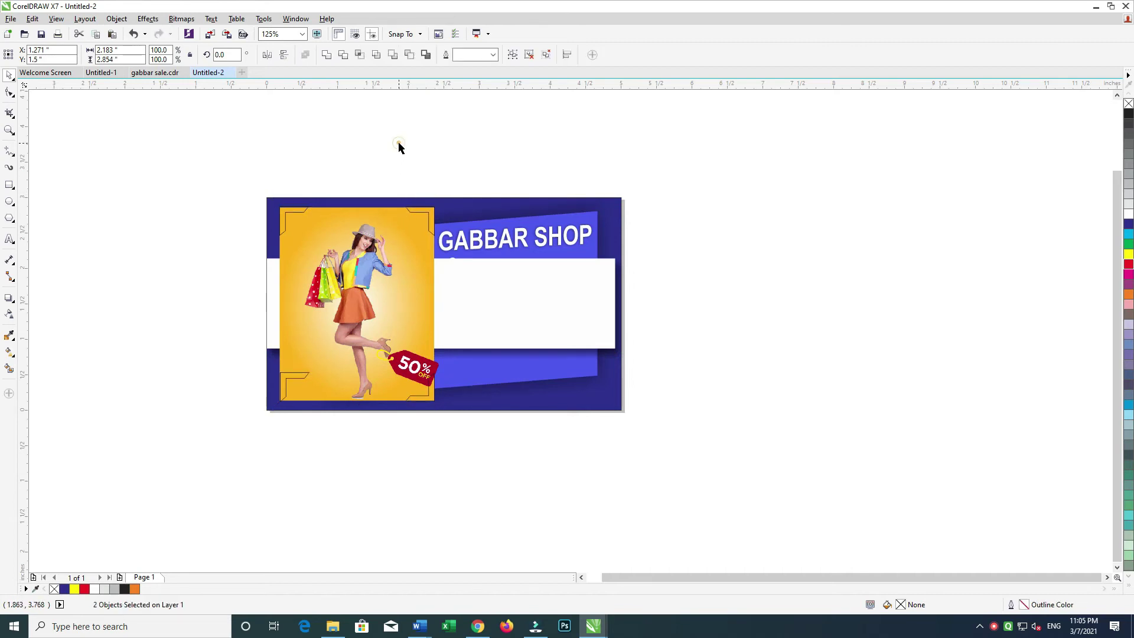
# - Tilt the corner bracket group slightly and fill it white with no outline
pyautogui.click(425, 208)
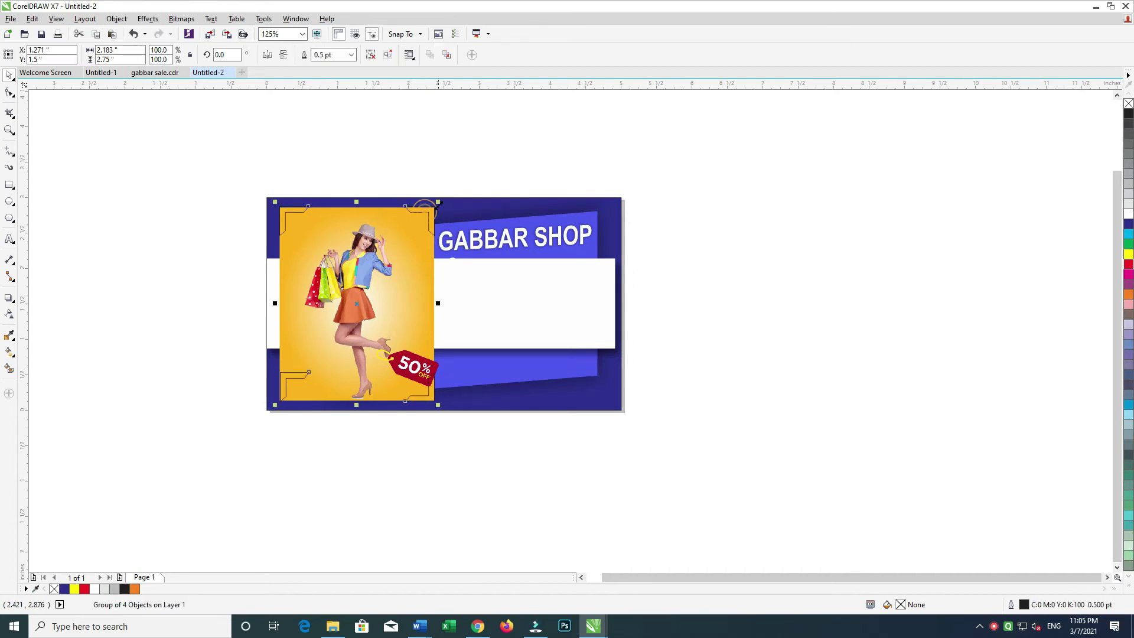
pyautogui.moveTo(438, 202)
pyautogui.mouseDown()
pyautogui.moveTo(449, 209)
pyautogui.moveTo(446, 195)
pyautogui.mouseUp()
pyautogui.click(460, 177)
pyautogui.click(449, 204)
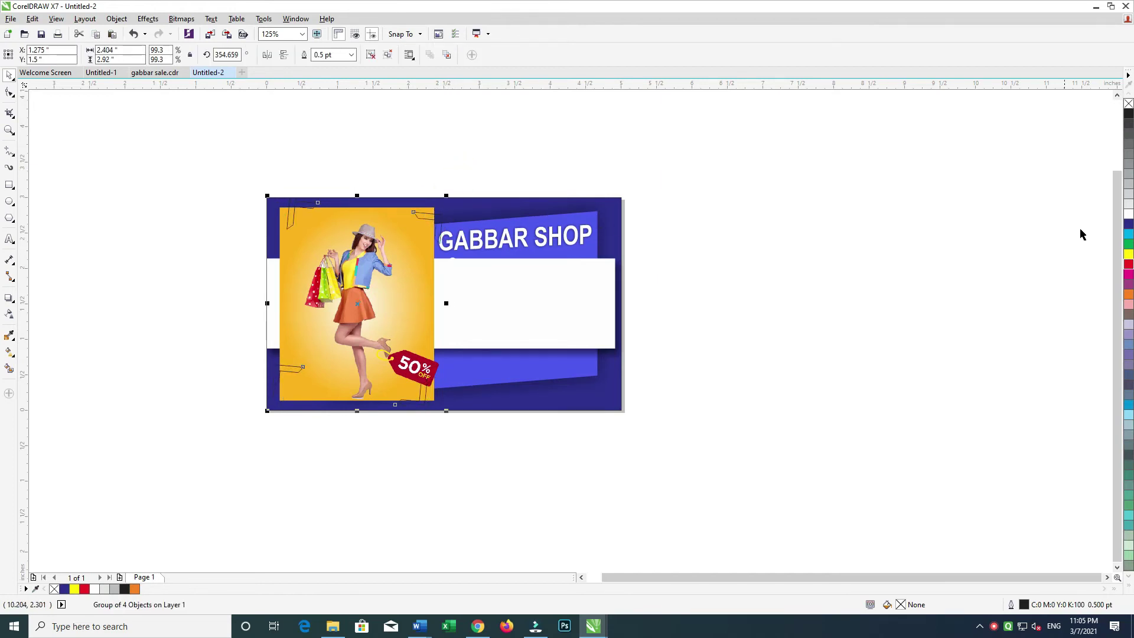
pyautogui.click(1128, 213)
pyautogui.rightClick(1128, 105)
# - Nudge the 50% tag up and add a drop shadow to the corner brackets
pyautogui.moveTo(419, 367); pyautogui.dragTo(428, 350)
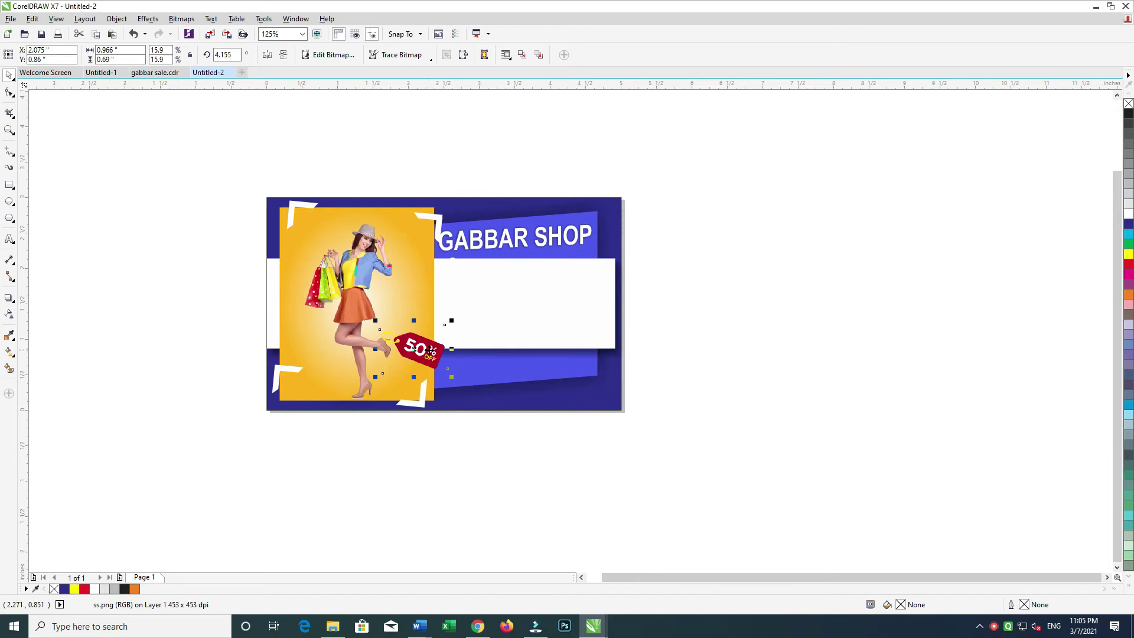
pyautogui.click(776, 256)
pyautogui.click(349, 288)
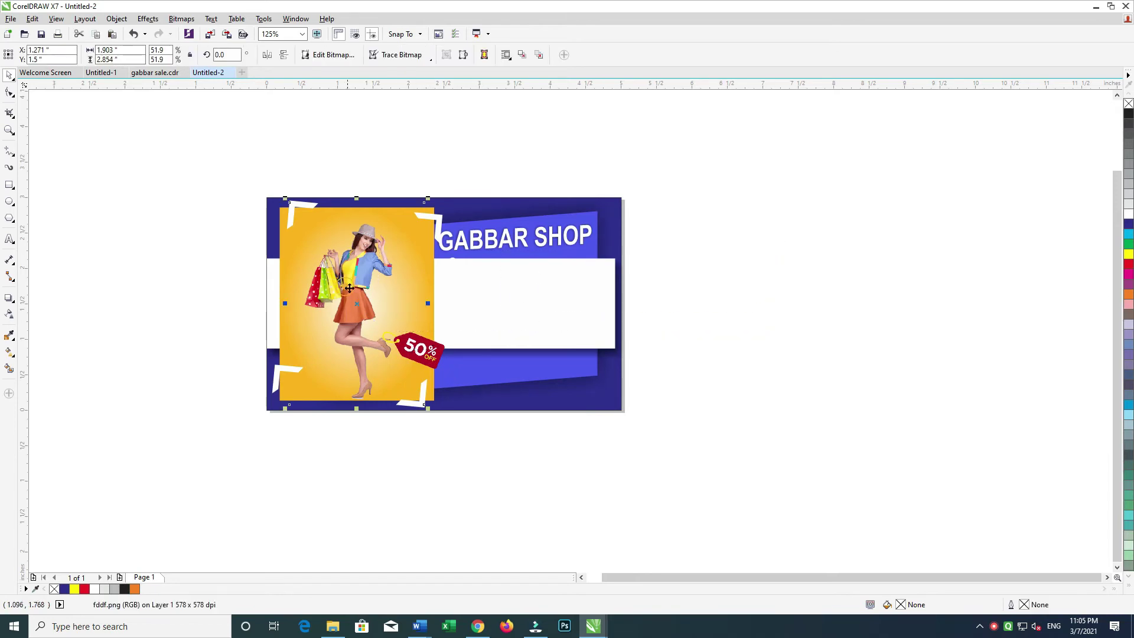
pyautogui.click(434, 223)
pyautogui.click(11, 298)
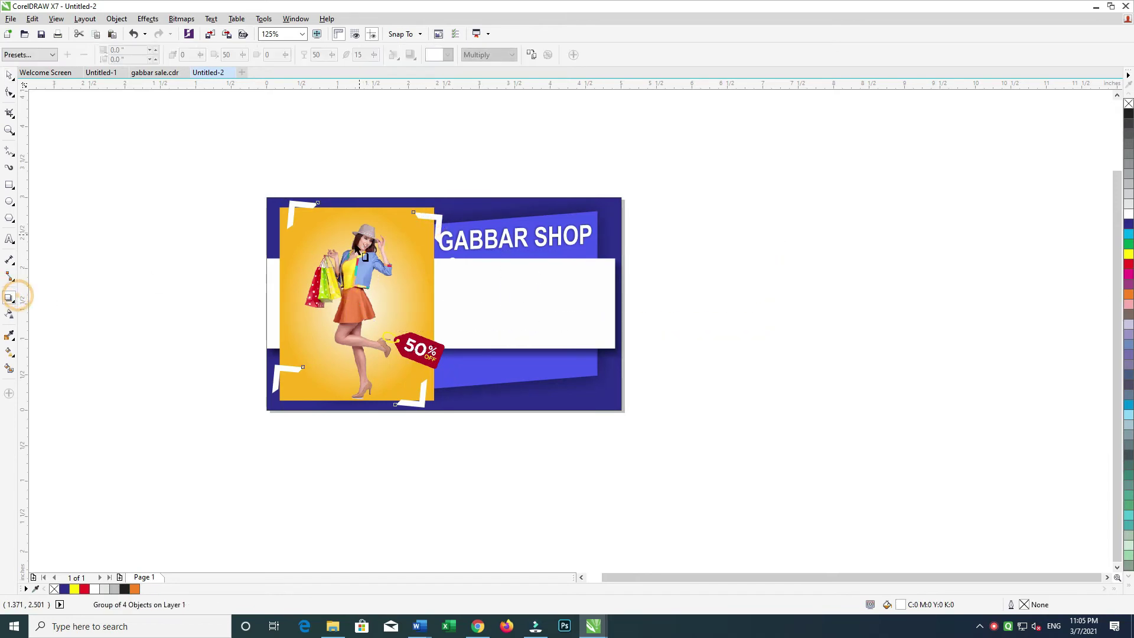
pyautogui.moveTo(357, 302); pyautogui.dragTo(401, 322)
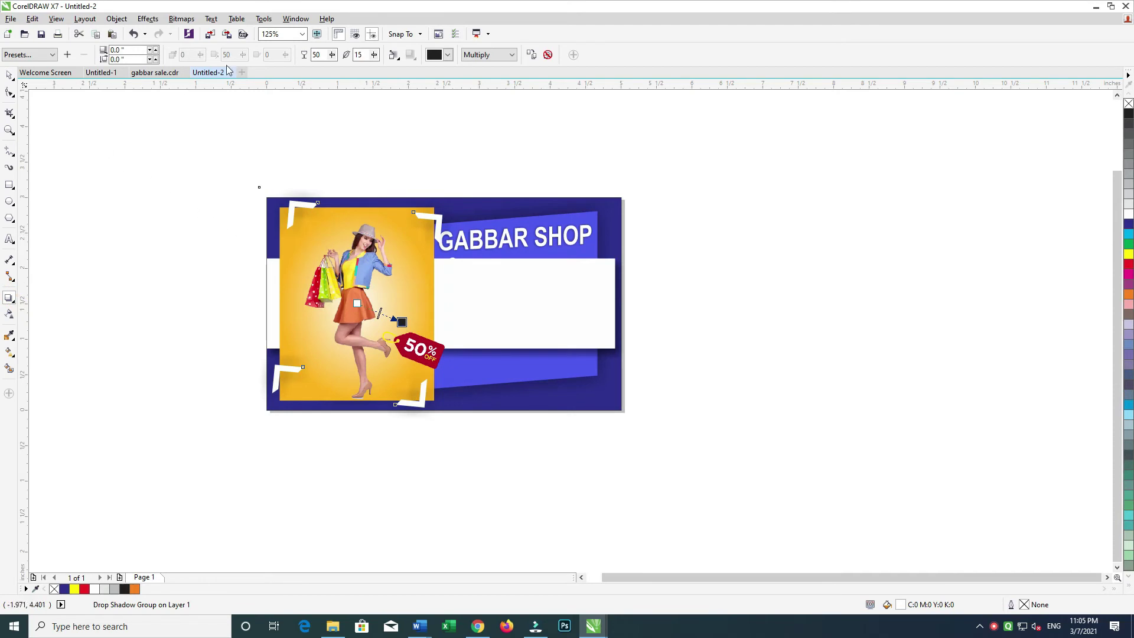
# - Set the bracket shadow's opacity to 55 and feather to 5
pyautogui.doubleClick(319, 55)
pyautogui.write('55')
pyautogui.press('Tab')
pyautogui.write('5')
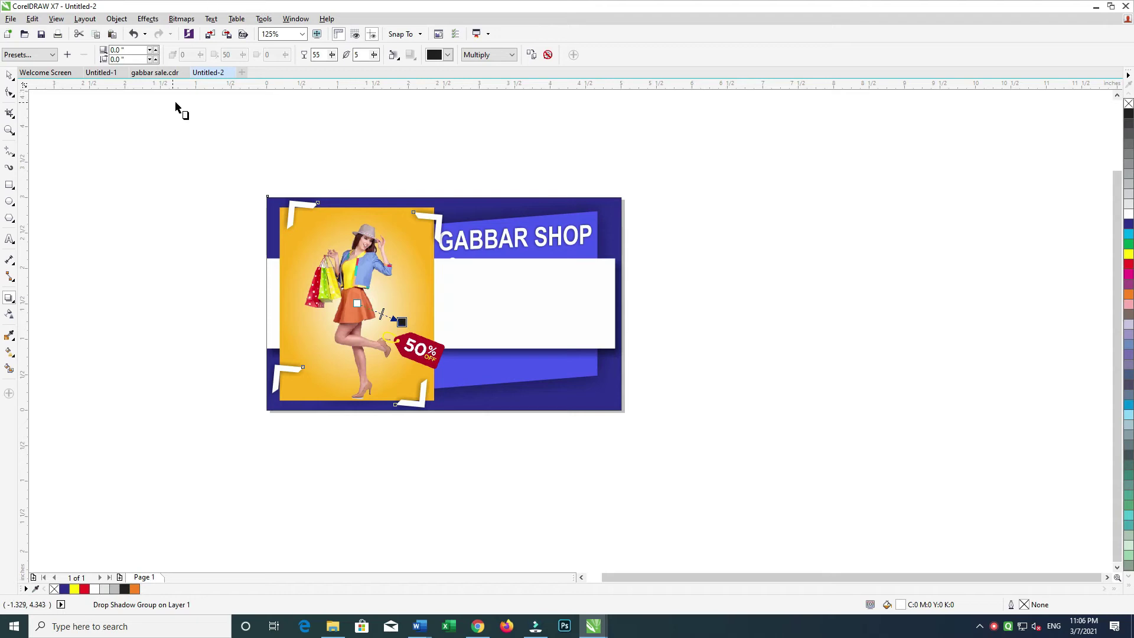
# - Select the photo-and-brackets group and reposition it slightly
pyautogui.click(9, 75)
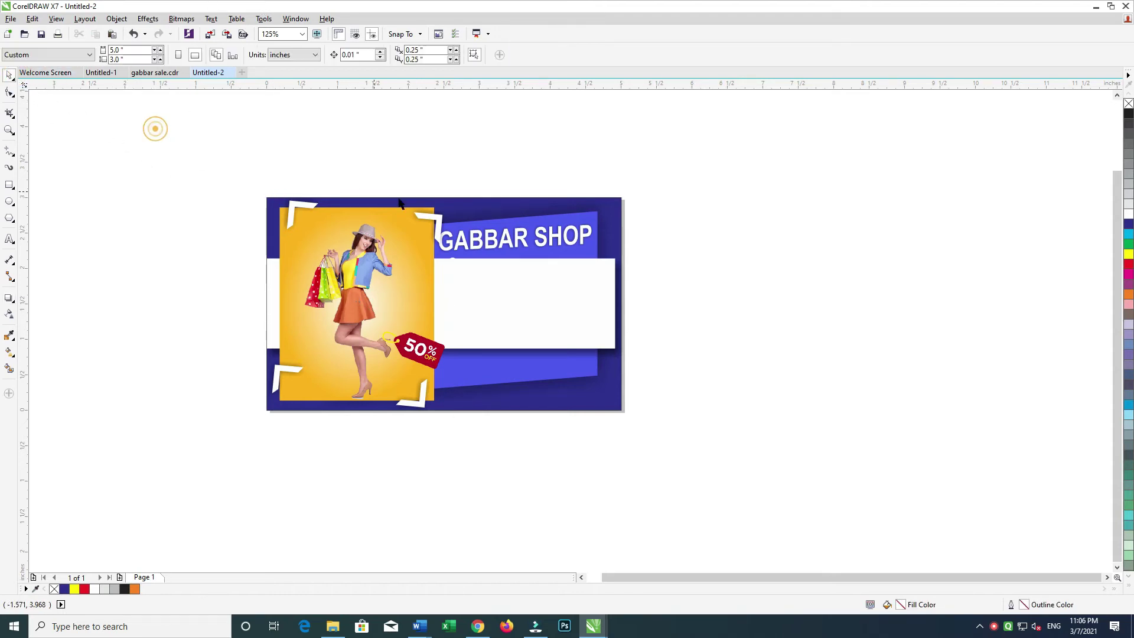
pyautogui.click(437, 246)
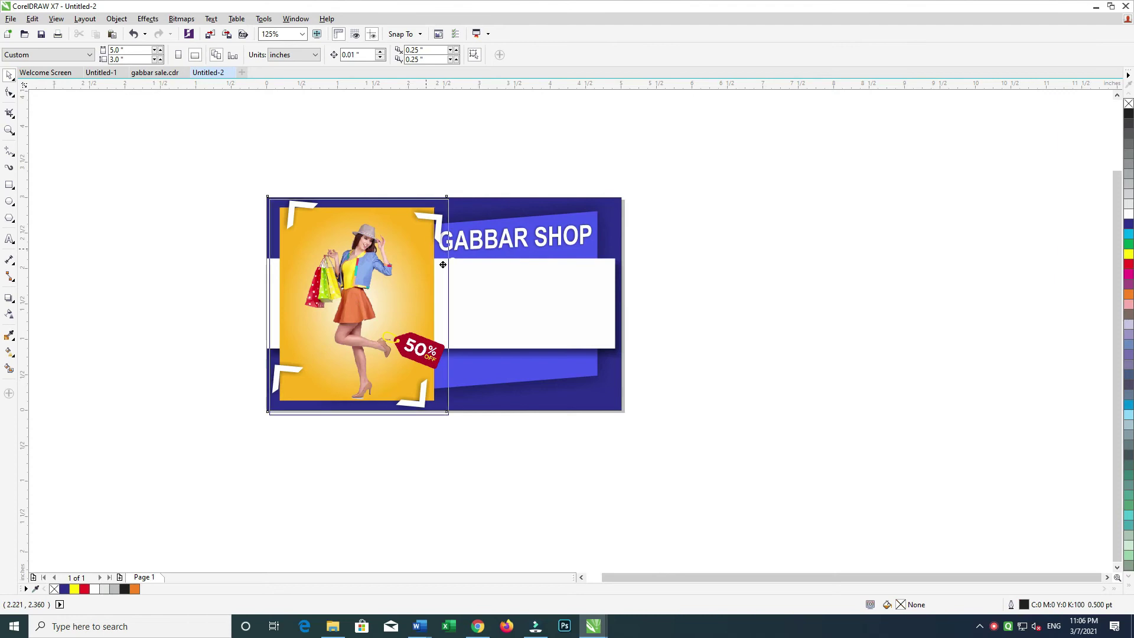
pyautogui.click(435, 221)
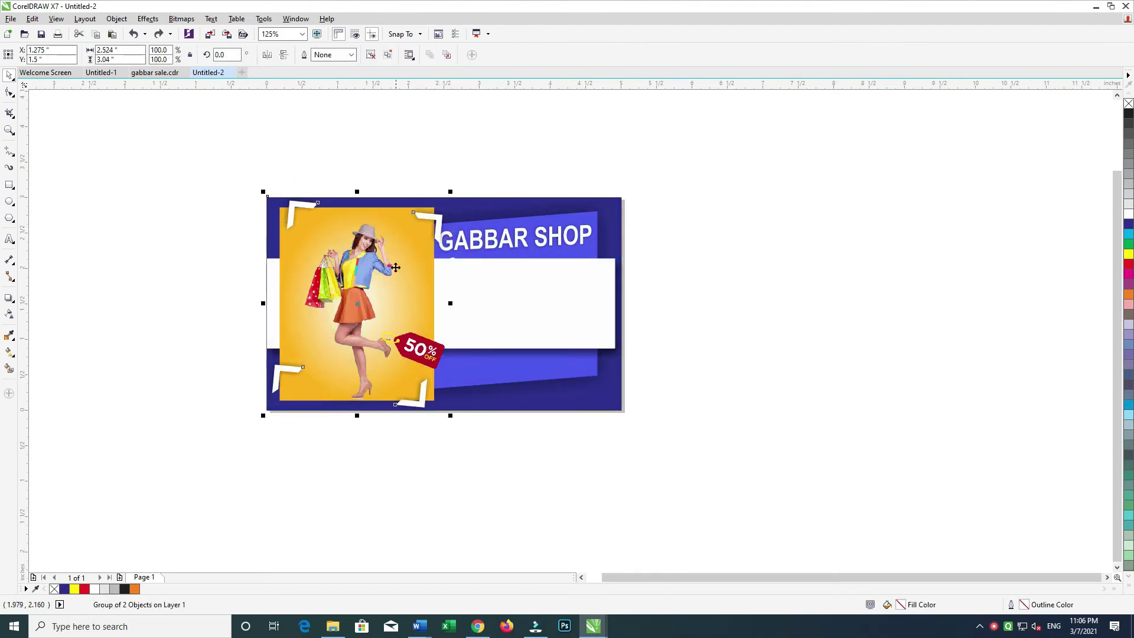
pyautogui.moveTo(350, 293); pyautogui.dragTo(355, 304)
# - Add a drop shadow beneath the woman photo
pyautogui.click(325, 411)
pyautogui.keyDown('ctrl'); pyautogui.click(373, 278); pyautogui.keyUp('ctrl')
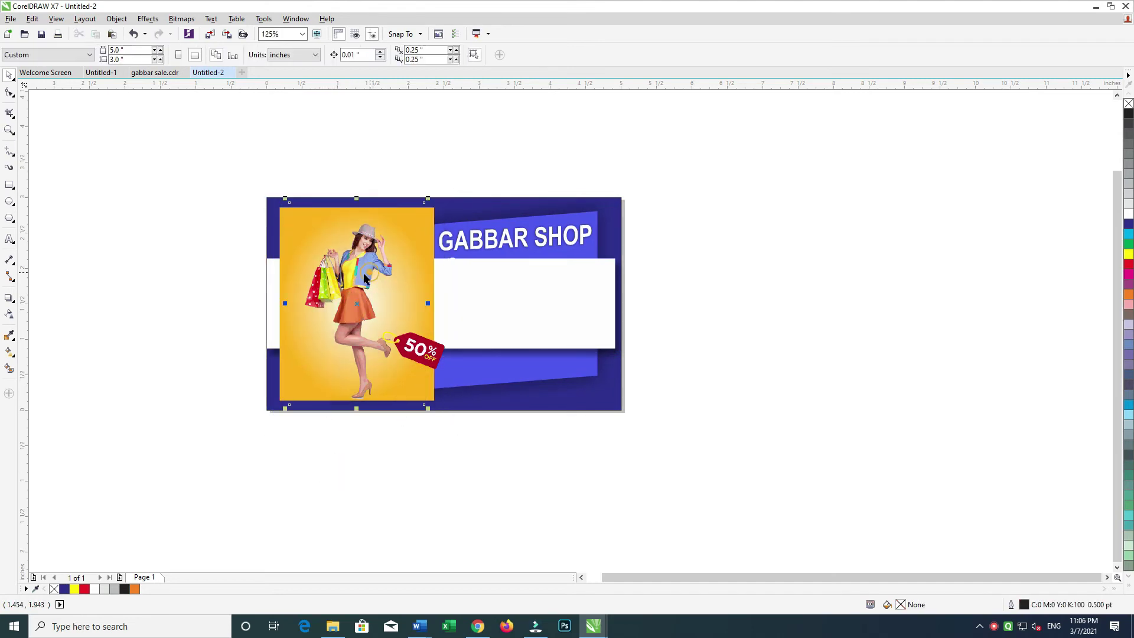
pyautogui.click(7, 298)
pyautogui.moveTo(356, 302); pyautogui.dragTo(396, 343)
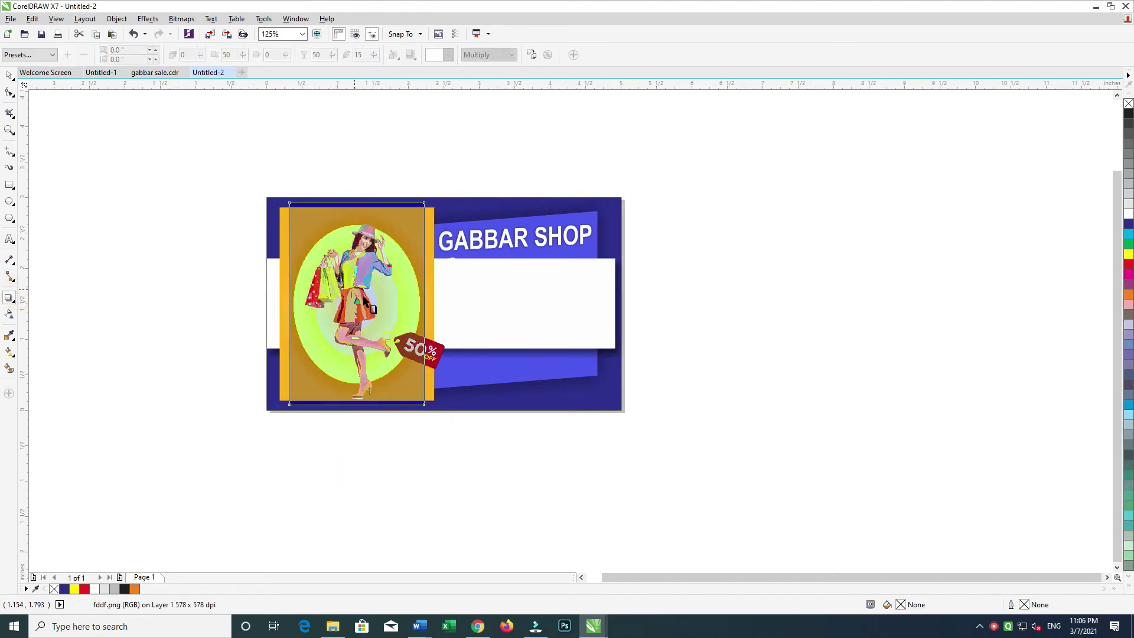
# - Attempt PowerClip Inside on the woman photo, dismiss the warning, and reselect the photo group
pyautogui.click(10, 74)
pyautogui.keyDown('ctrl'); pyautogui.click(418, 312); pyautogui.keyUp('ctrl')
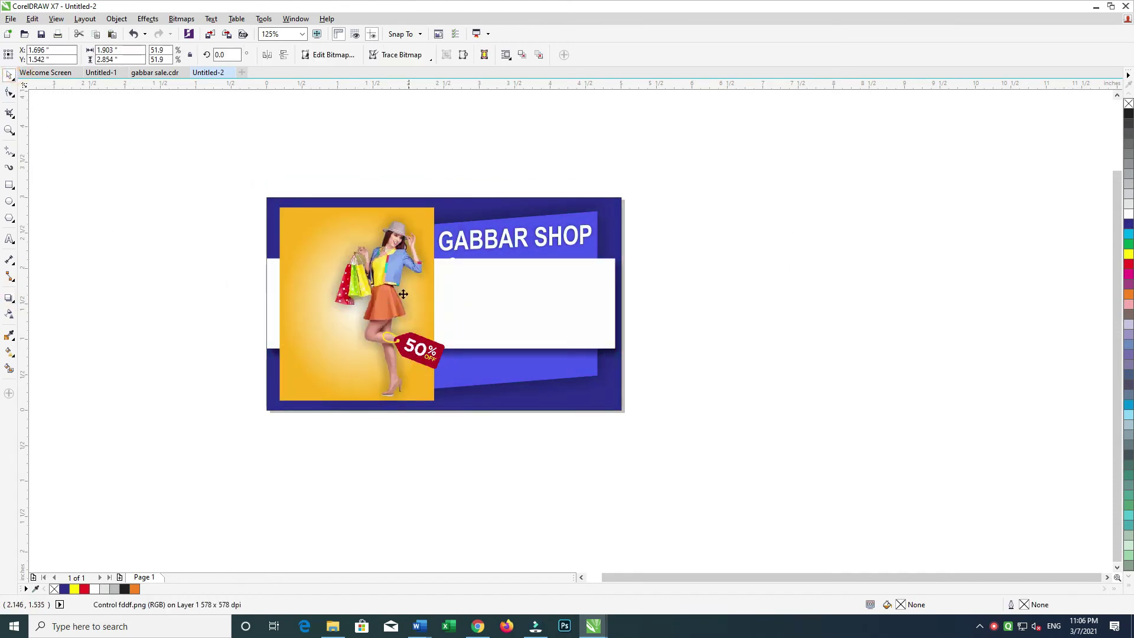
pyautogui.rightClick(370, 261)
pyautogui.click(398, 268)
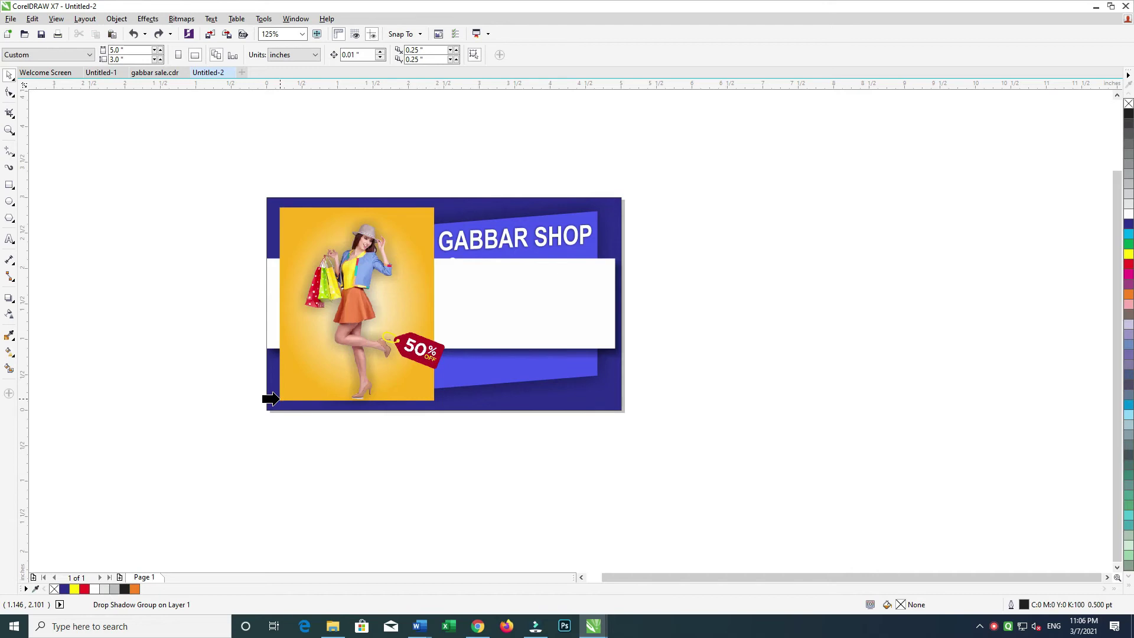
pyautogui.click(278, 400)
pyautogui.click(624, 332)
pyautogui.click(299, 464)
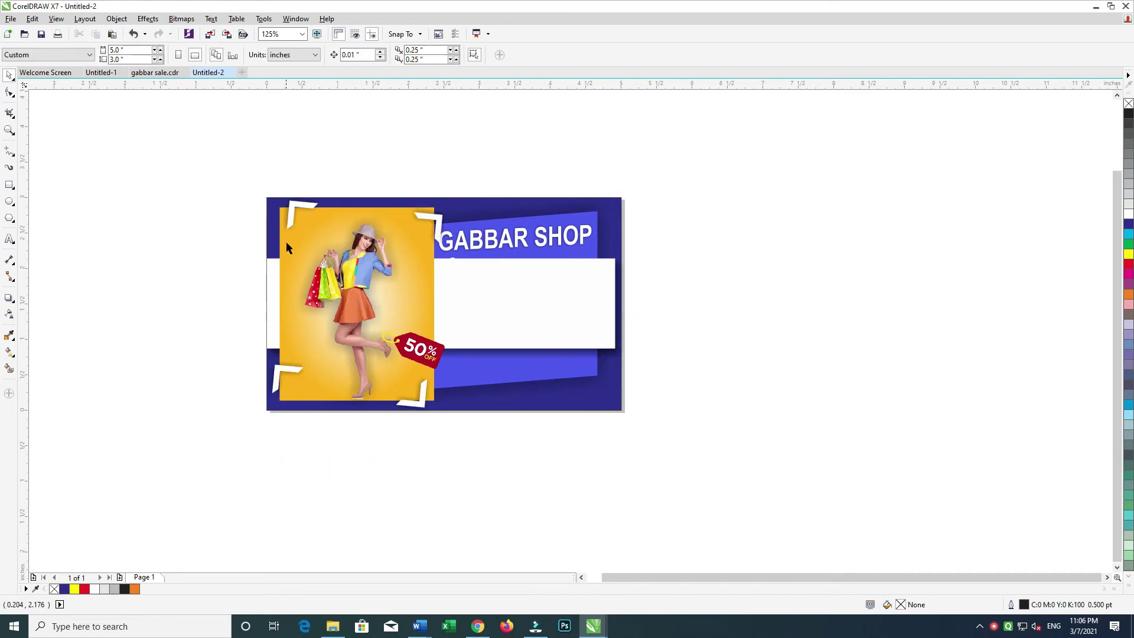
pyautogui.click(308, 245)
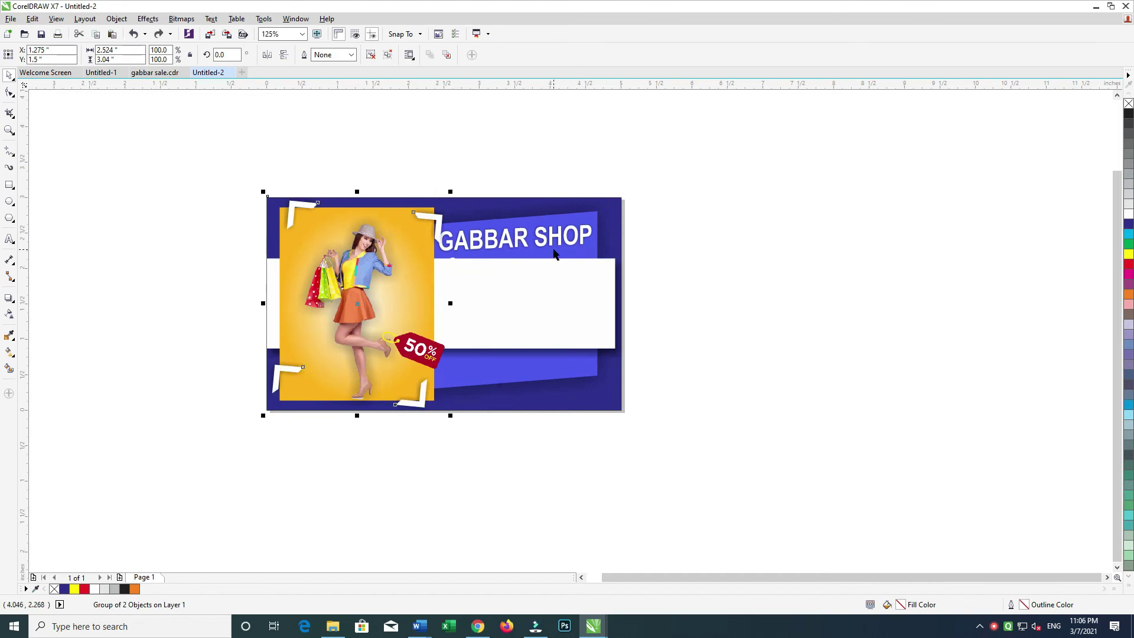
# - Marquee-select Super, SALE, ONLY THIS WEEK and the 50% tag, delete them, then undo
pyautogui.click(429, 369)
pyautogui.click(568, 317)
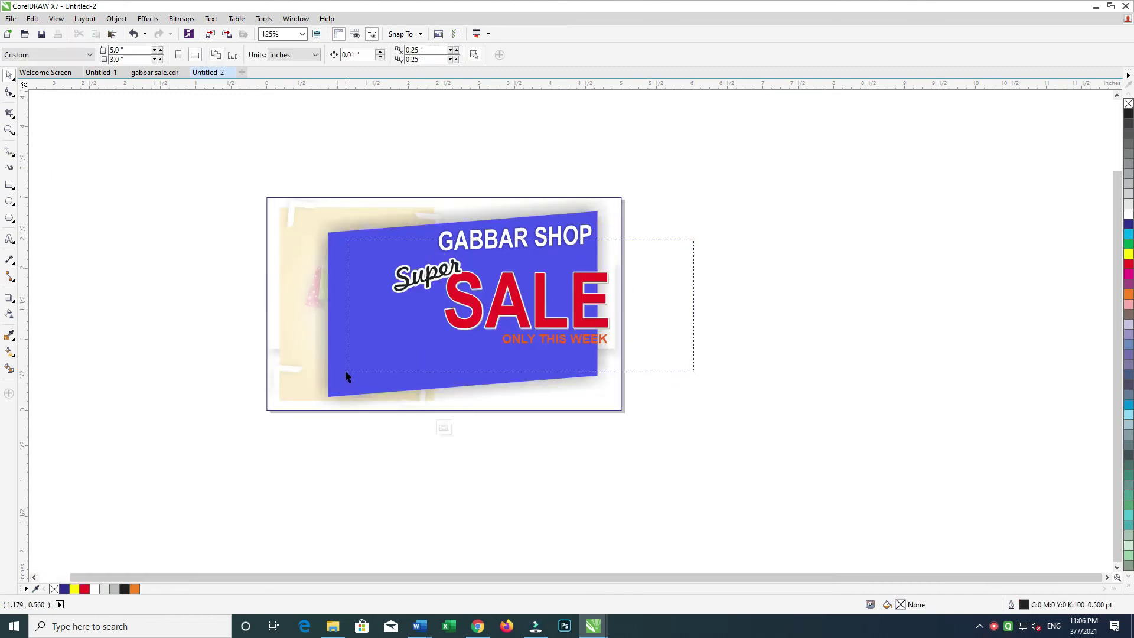
pyautogui.moveTo(505, 330); pyautogui.dragTo(696, 236)
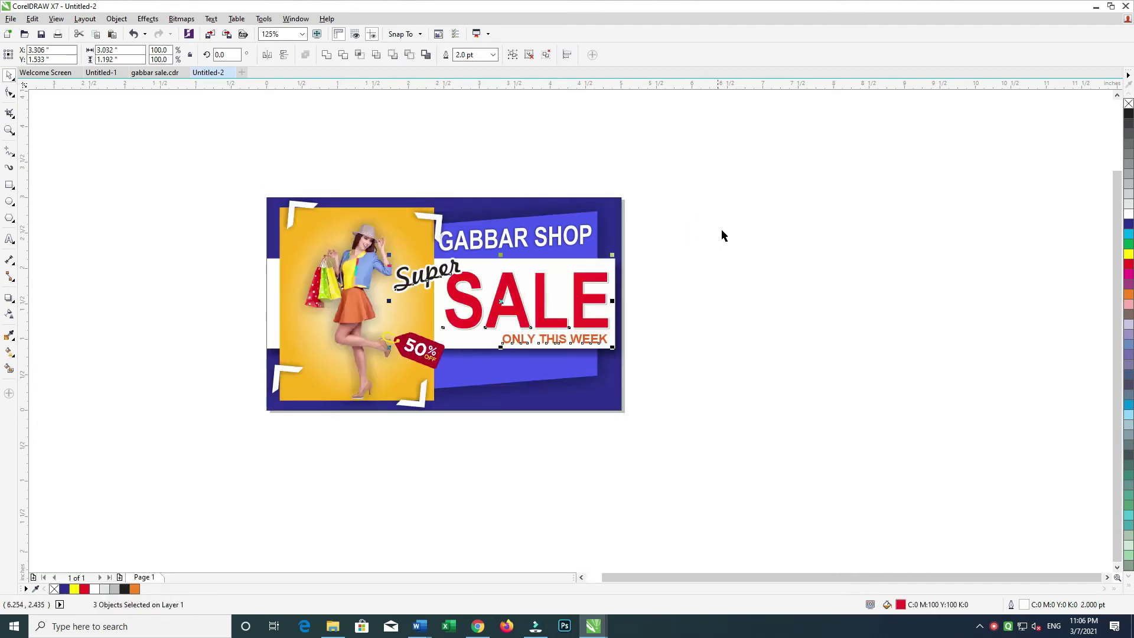
pyautogui.click(722, 232)
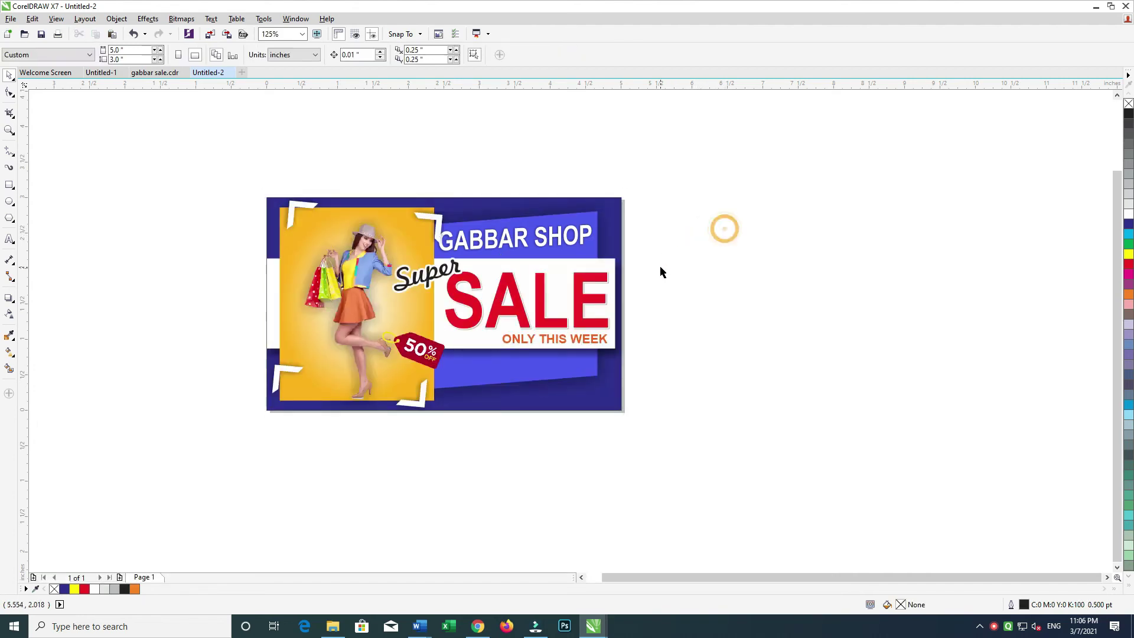
pyautogui.moveTo(393, 436); pyautogui.dragTo(732, 185)
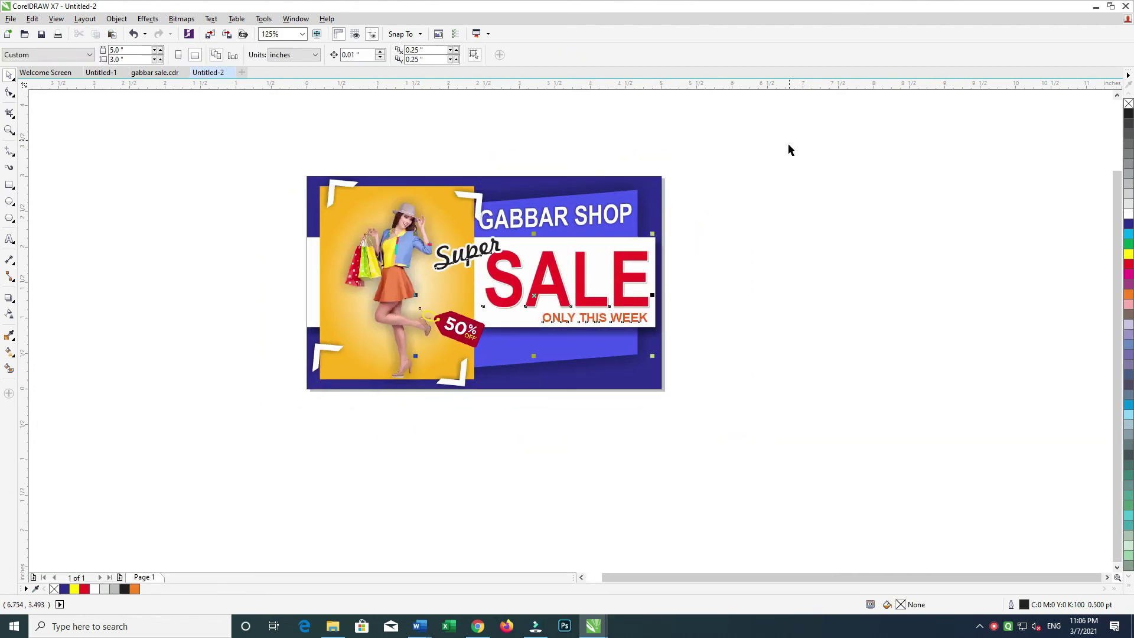
pyautogui.press('Delete')
pyautogui.click(642, 261)
pyautogui.hotkey('ctrl', 'z')
# - Delete the headline text and 50% tag again, then step through undo/redo history
pyautogui.click(769, 207)
pyautogui.moveTo(748, 149); pyautogui.dragTo(396, 338)
pyautogui.press('Delete')
pyautogui.click(641, 246)
pyautogui.hotkey('ctrl', 'z')
pyautogui.hotkey('ctrl', 'z')
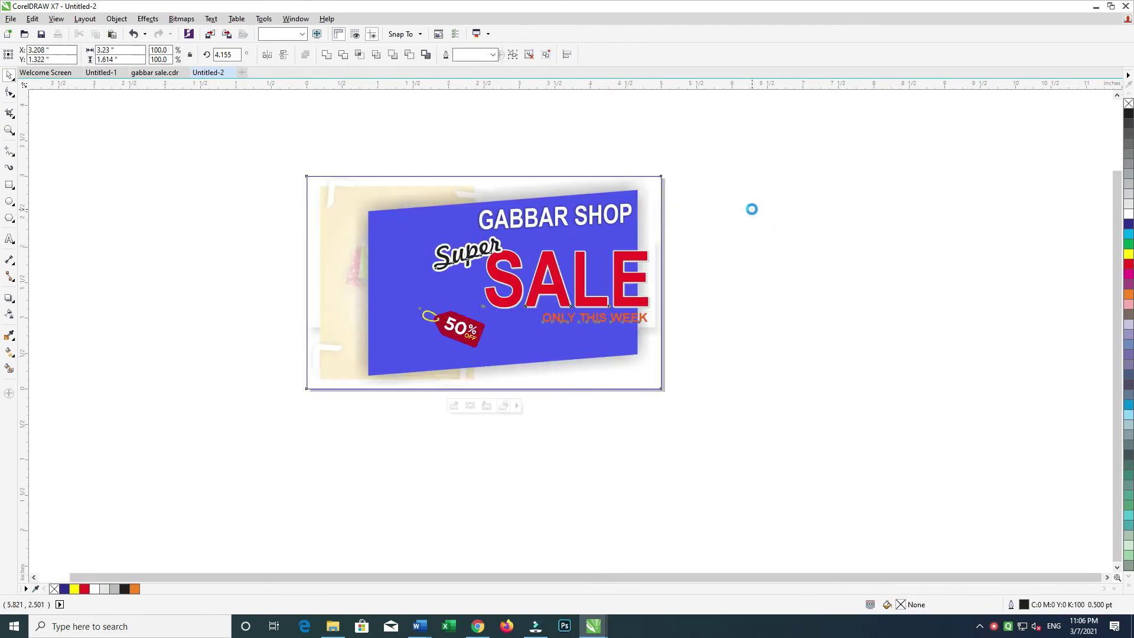
pyautogui.hotkey('ctrl', 'shift', 'z')
pyautogui.hotkey('ctrl', 'z')
pyautogui.hotkey('ctrl', 'z')
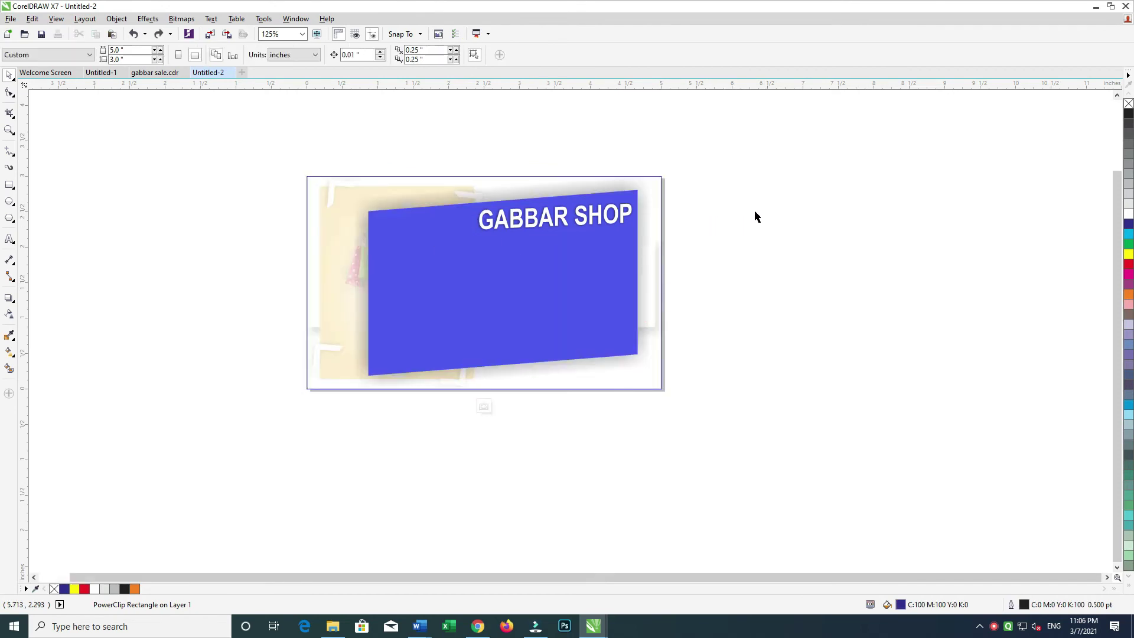
pyautogui.hotkey('ctrl', 'shift', 'z')
pyautogui.hotkey('ctrl', 'shift', 'z')
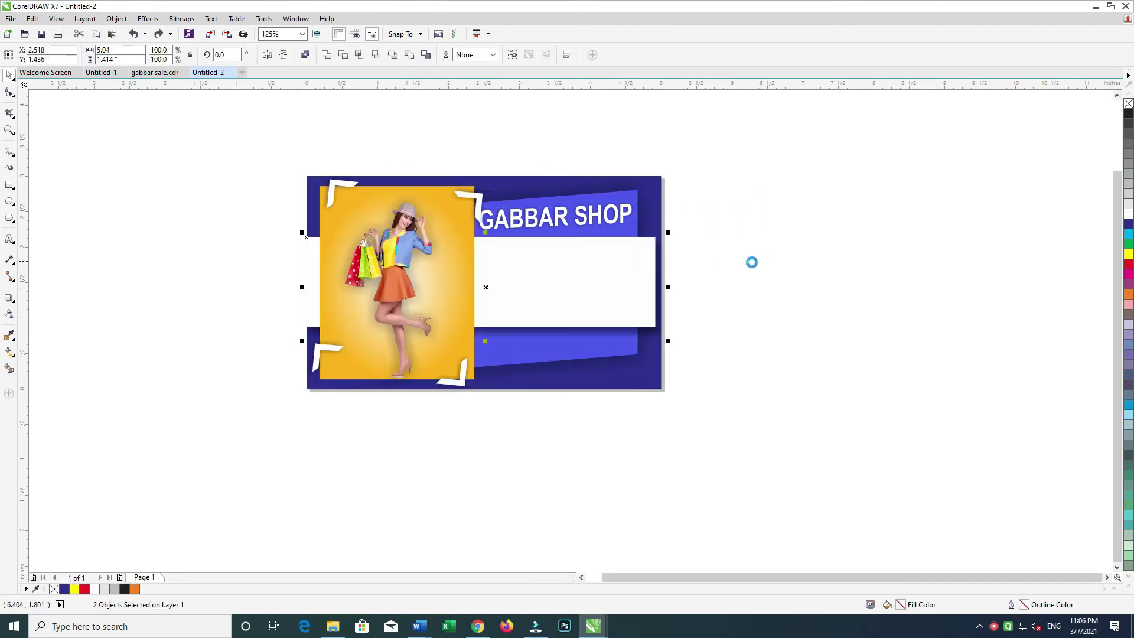
pyautogui.hotkey('ctrl', 'shift', 'z')
# - Open the background's PowerClip contents, then undo/redo back to the full Super SALE design
pyautogui.hotkey('ctrl', 'shift', 'z')
pyautogui.hotkey('ctrl', 'z')
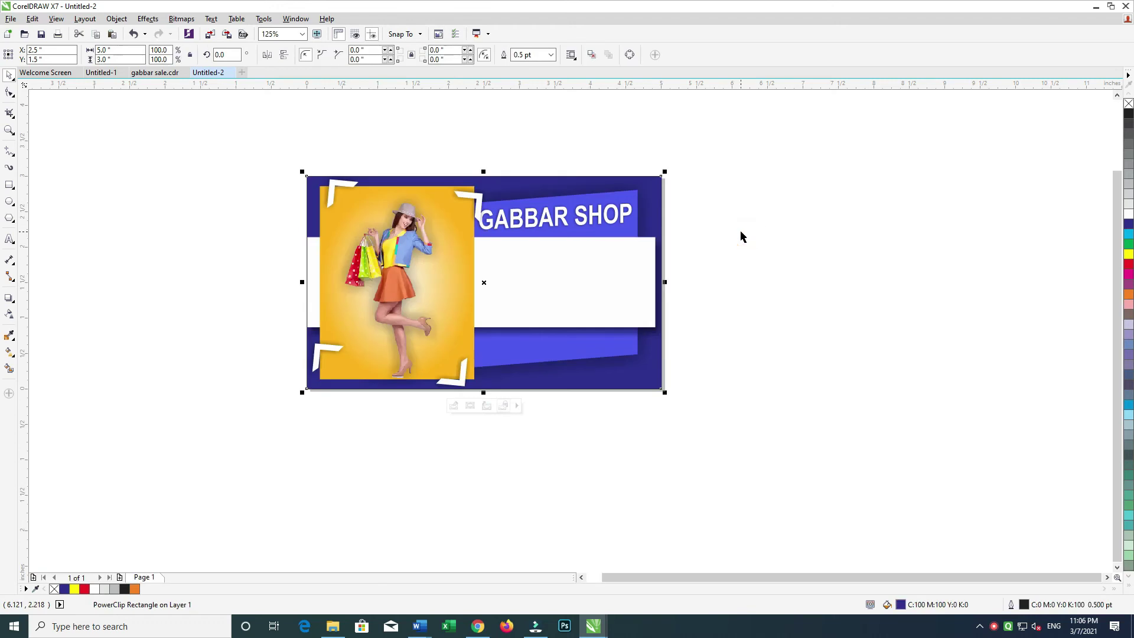
pyautogui.click(754, 229)
pyautogui.click(626, 250)
pyautogui.hotkey('ctrl', 'shift', 'z')
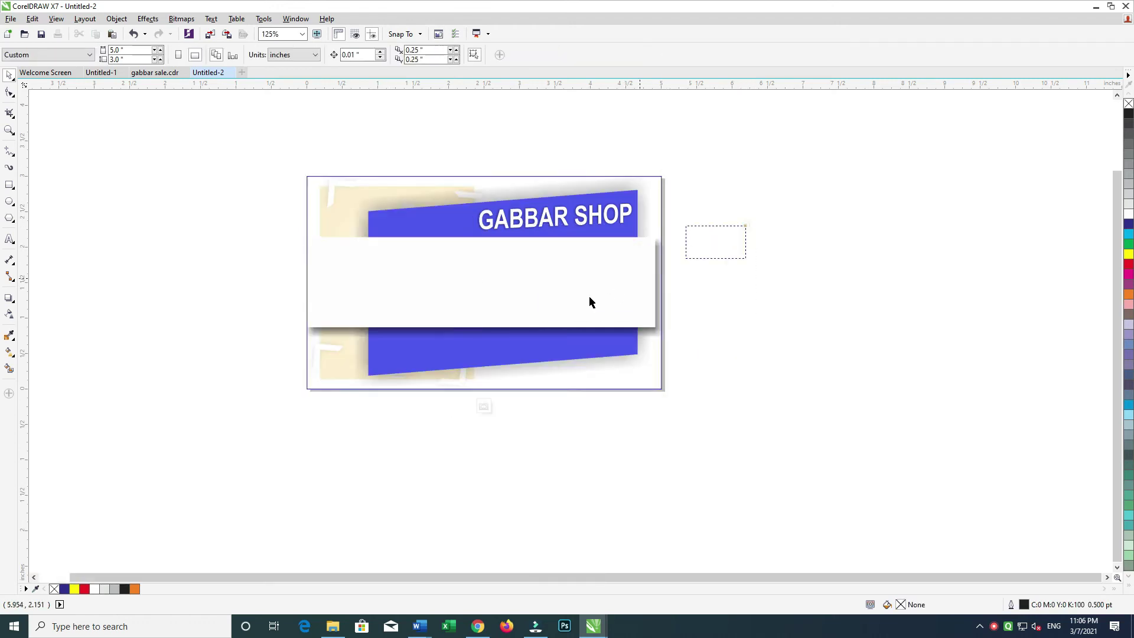
pyautogui.click(701, 223)
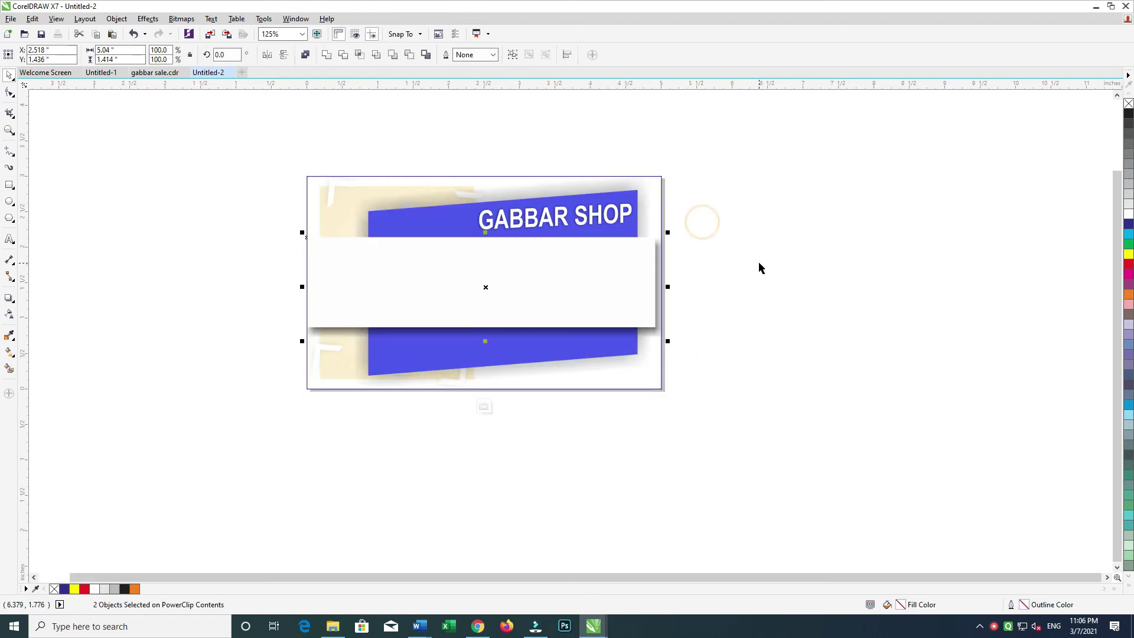
pyautogui.moveTo(776, 206); pyautogui.dragTo(457, 438)
pyautogui.hotkey('ctrl', 'z')
pyautogui.hotkey('ctrl', 'shift', 'z')
pyautogui.hotkey('ctrl', 'z')
pyautogui.hotkey('ctrl', 'shift', 'z')
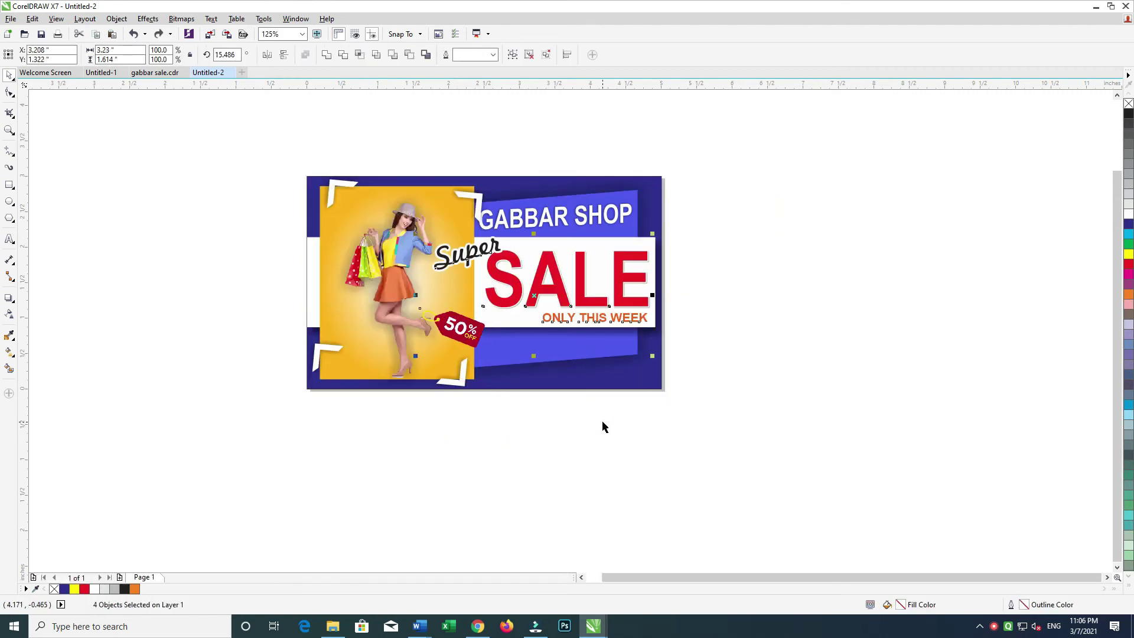
pyautogui.click(569, 427)
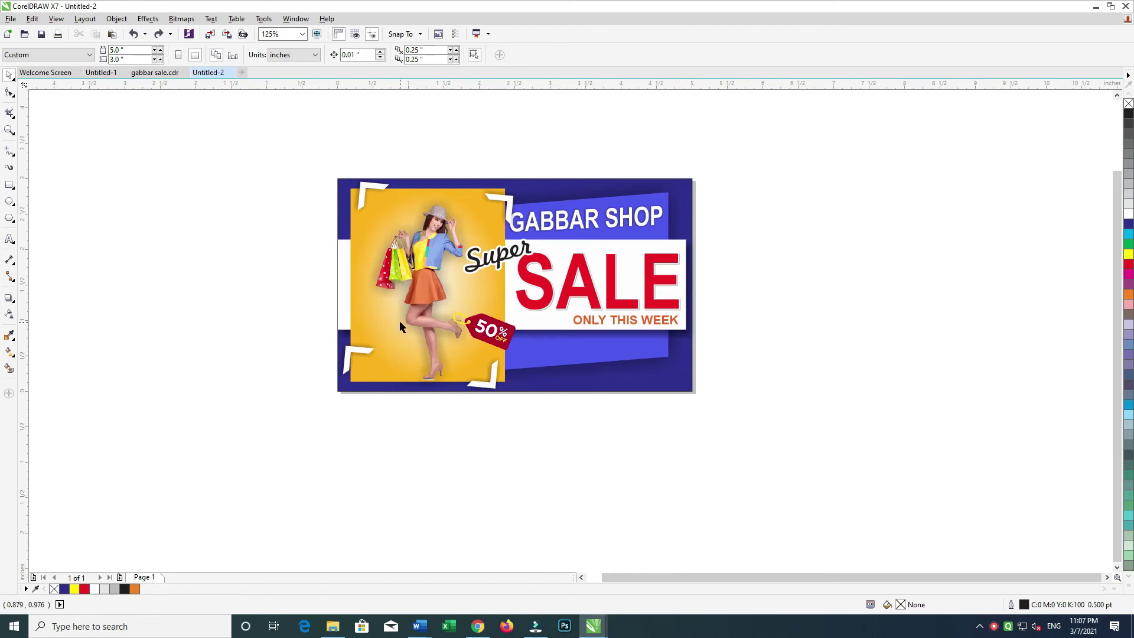
# - Move the photo group off to the left and add a drop shadow to the yellow rectangle
pyautogui.click(347, 361)
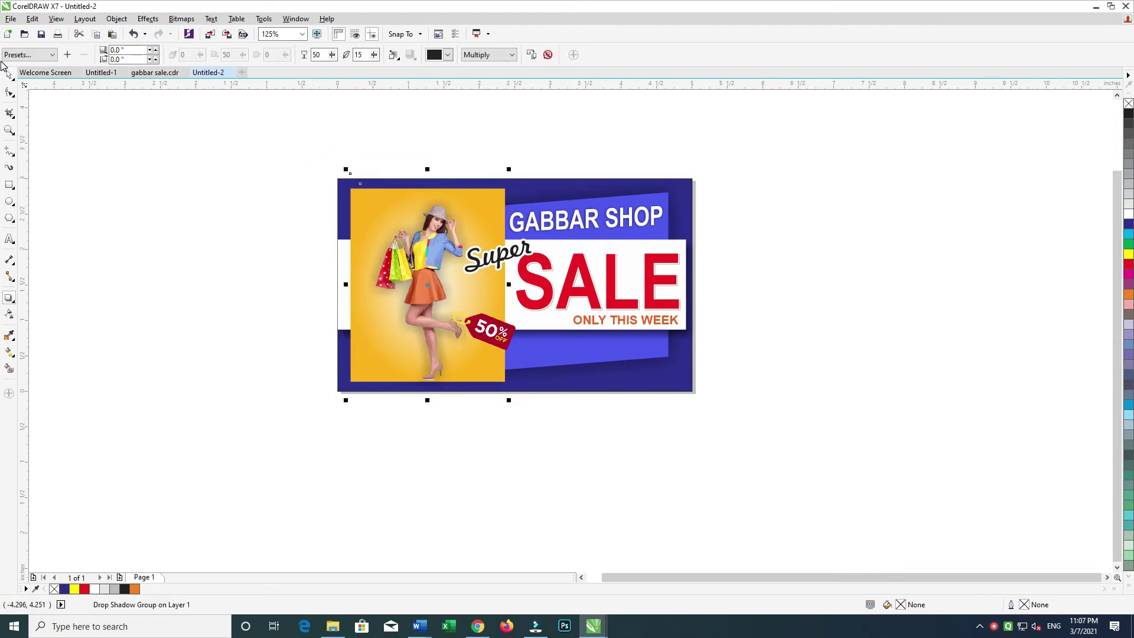
pyautogui.moveTo(411, 244); pyautogui.dragTo(129, 238)
pyautogui.click(385, 249)
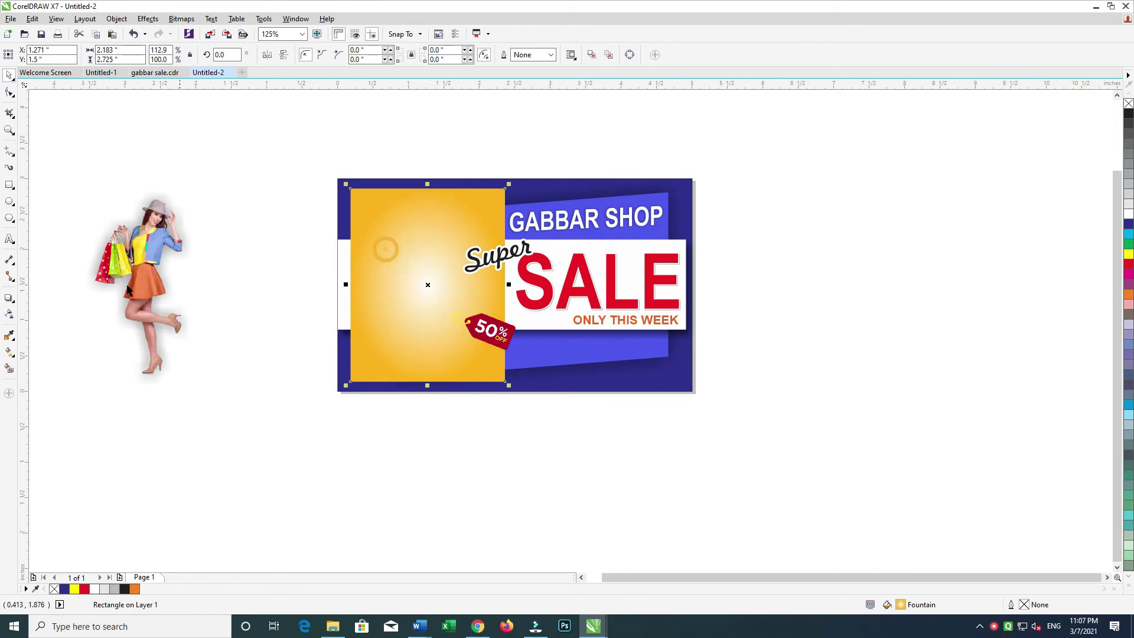
pyautogui.click(9, 297)
pyautogui.moveTo(387, 280); pyautogui.dragTo(437, 345)
pyautogui.hotkey('ctrl', 'z')
pyautogui.moveTo(446, 275); pyautogui.dragTo(493, 341)
pyautogui.click(9, 75)
# - Place the woman photo inside the yellow rectangle and paste back the white corner brackets
pyautogui.click(194, 152)
pyautogui.hotkey('ctrl', 'v')
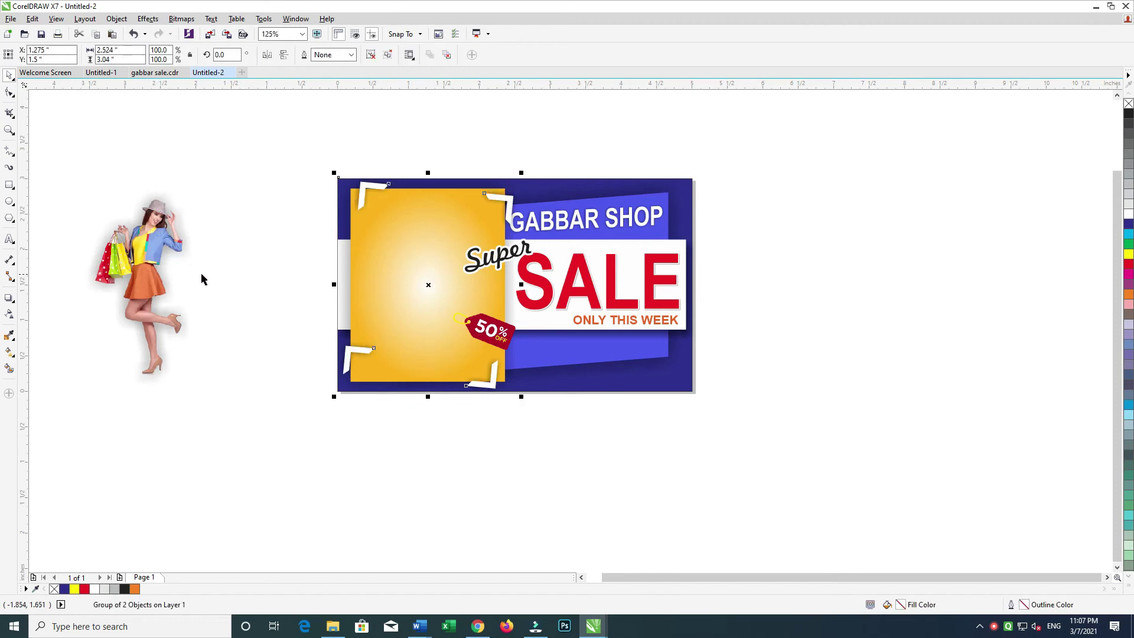
pyautogui.hotkey('ctrl', 'z')
pyautogui.click(145, 260)
pyautogui.moveTo(145, 260); pyautogui.dragTo(407, 251)
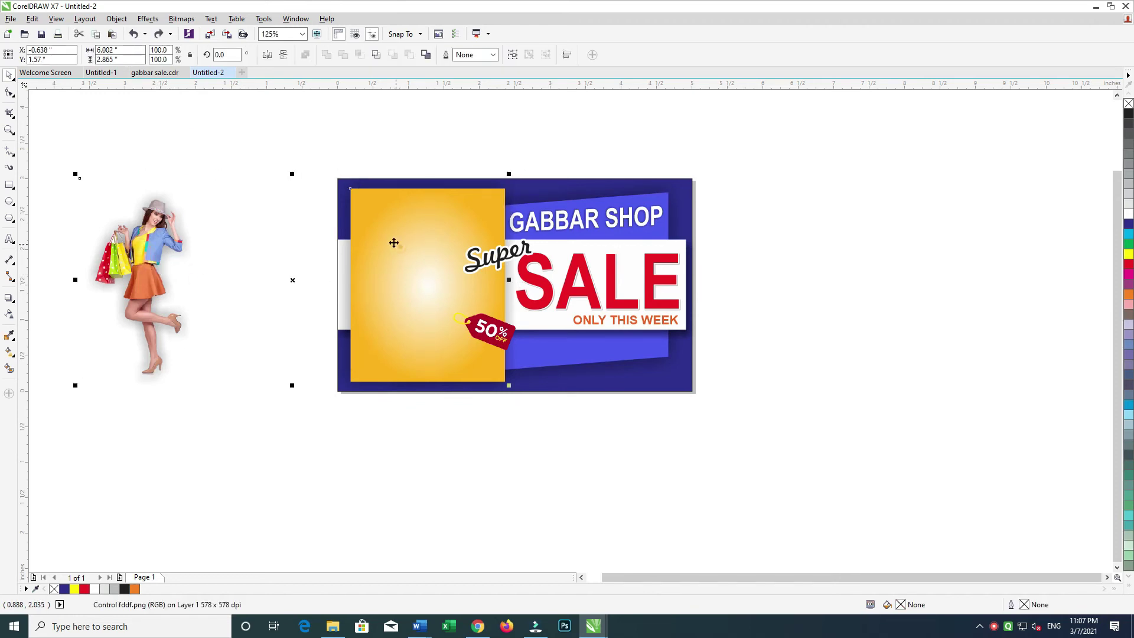
pyautogui.hotkey('ctrl', 'v')
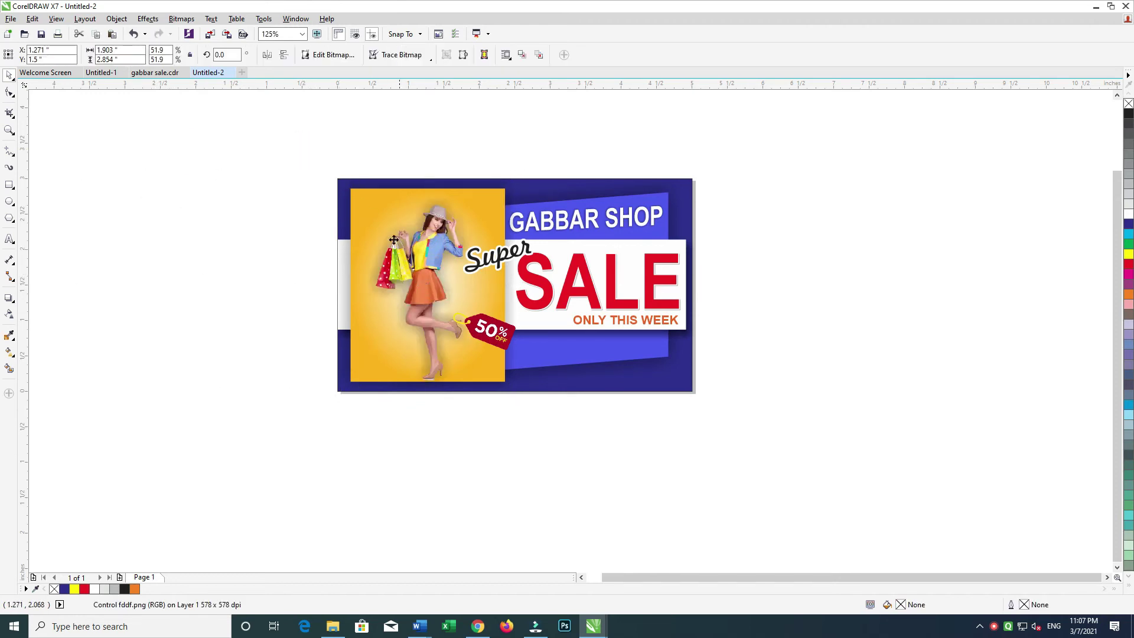
# - Select objects across the banner and open the blue background's PowerClip contents for editing
pyautogui.click(266, 240)
pyautogui.moveTo(236, 144); pyautogui.dragTo(557, 451)
pyautogui.click(588, 238)
pyautogui.click(532, 409)
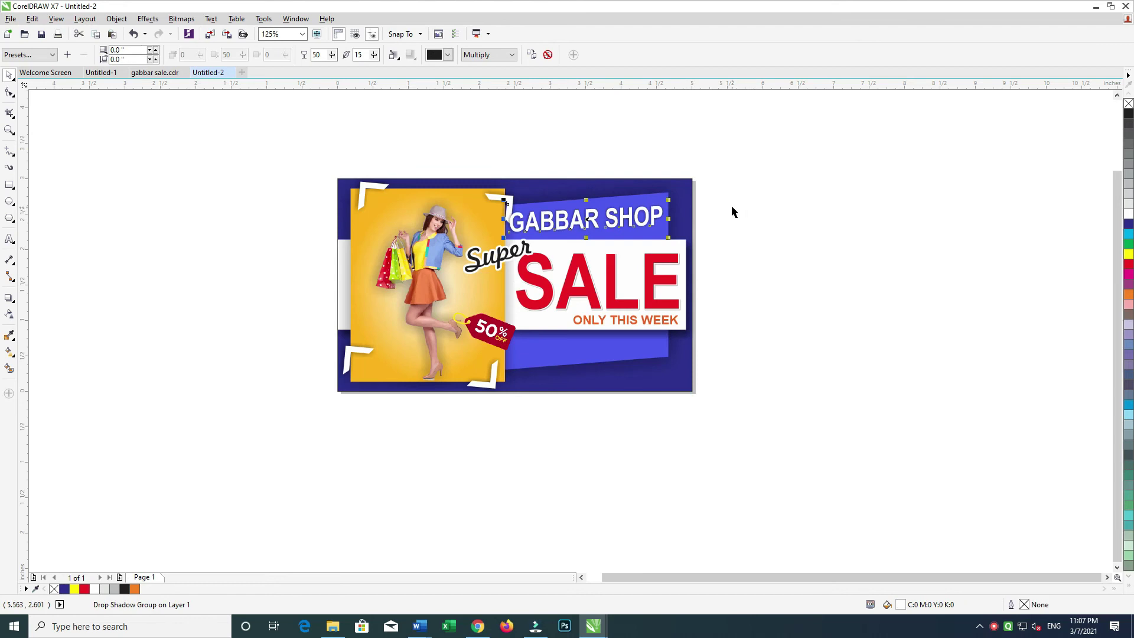
# - Inside the PowerClip, delete and restore the headline text, then finish editing
pyautogui.moveTo(813, 161)
pyautogui.mouseDown()
pyautogui.moveTo(373, 397)
pyautogui.moveTo(344, 388)
pyautogui.mouseUp()
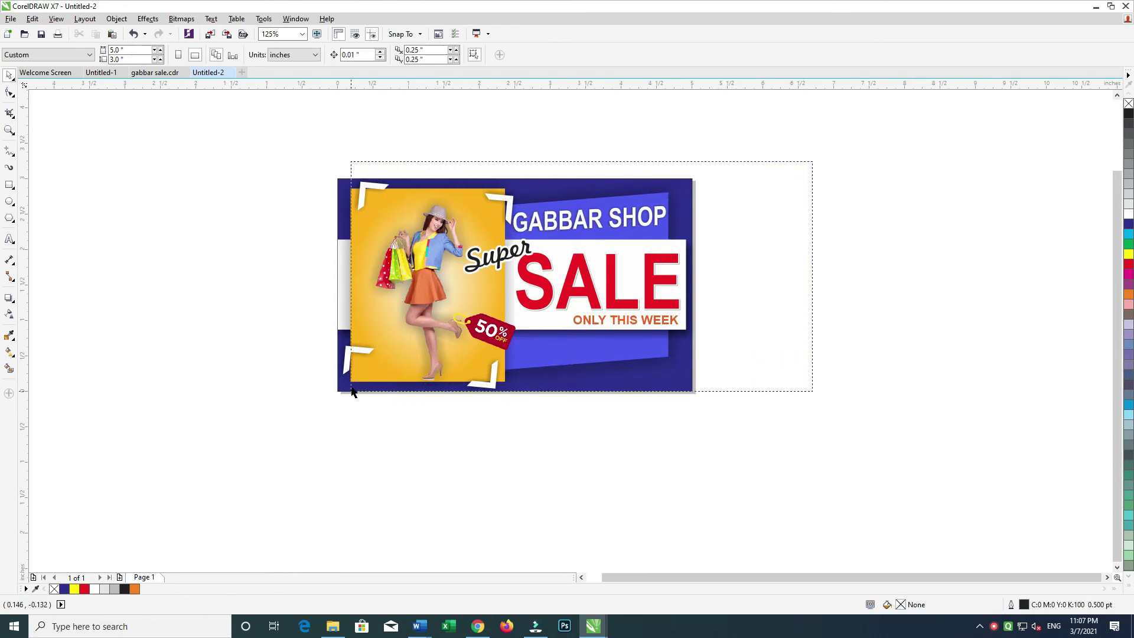
pyautogui.press('Delete')
pyautogui.click(604, 367)
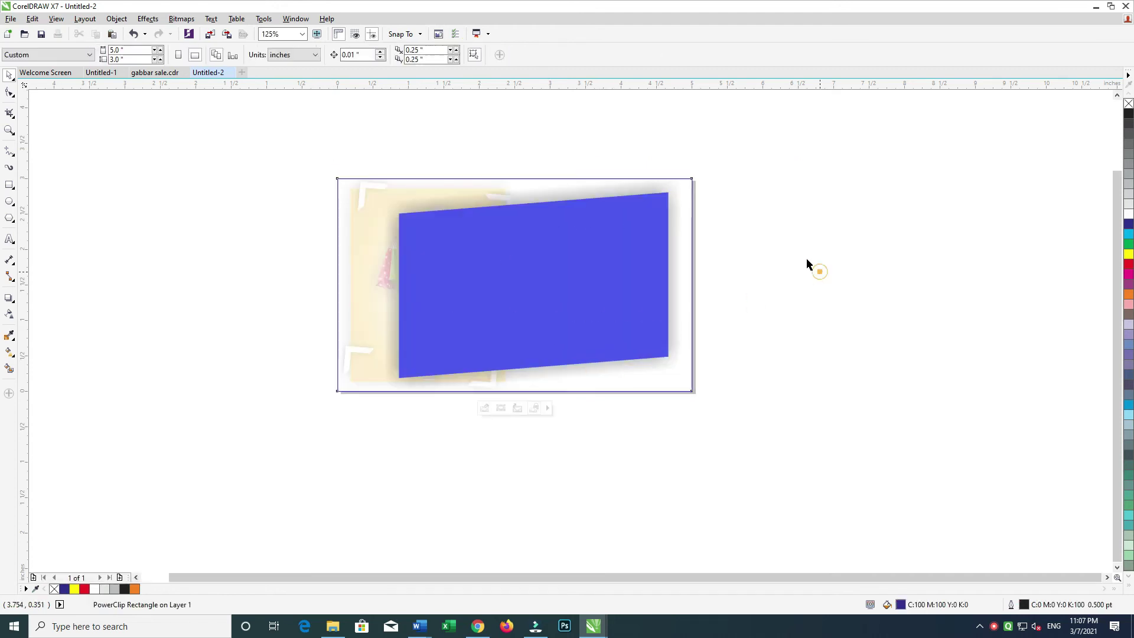
pyautogui.hotkey('ctrl', 'z')
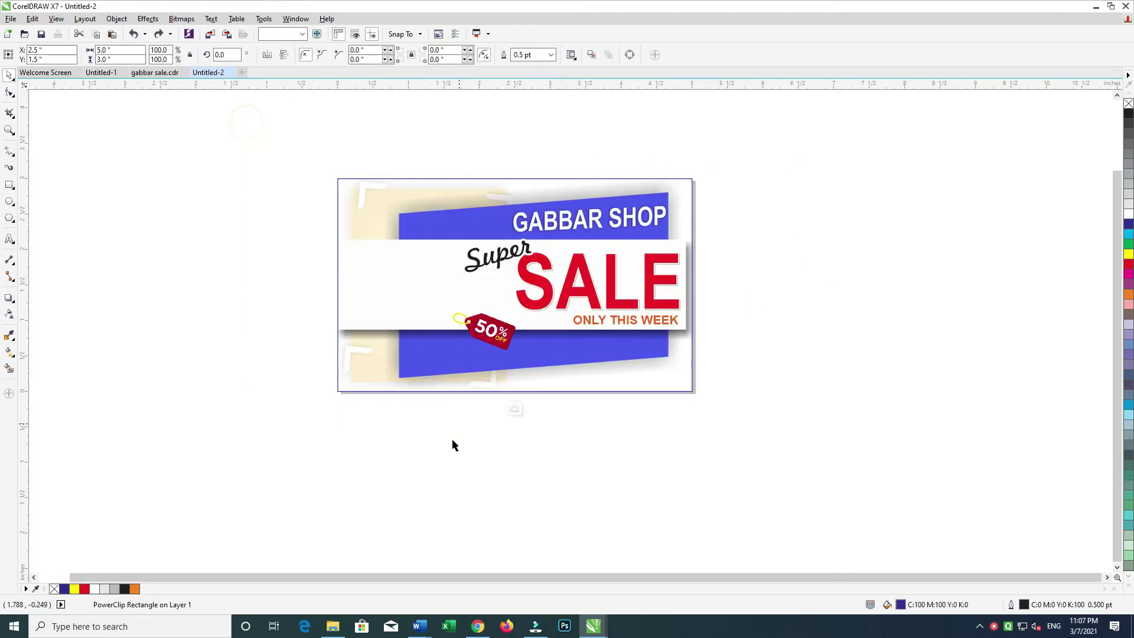
pyautogui.moveTo(271, 460); pyautogui.dragTo(552, 140)
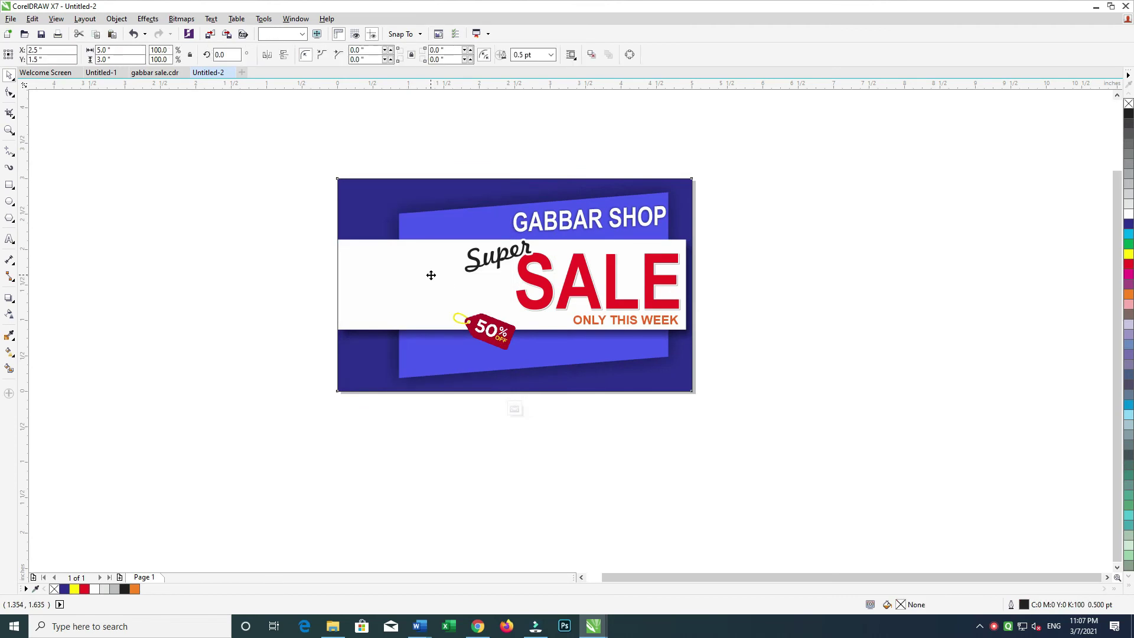
pyautogui.moveTo(505, 375); pyautogui.dragTo(802, 147)
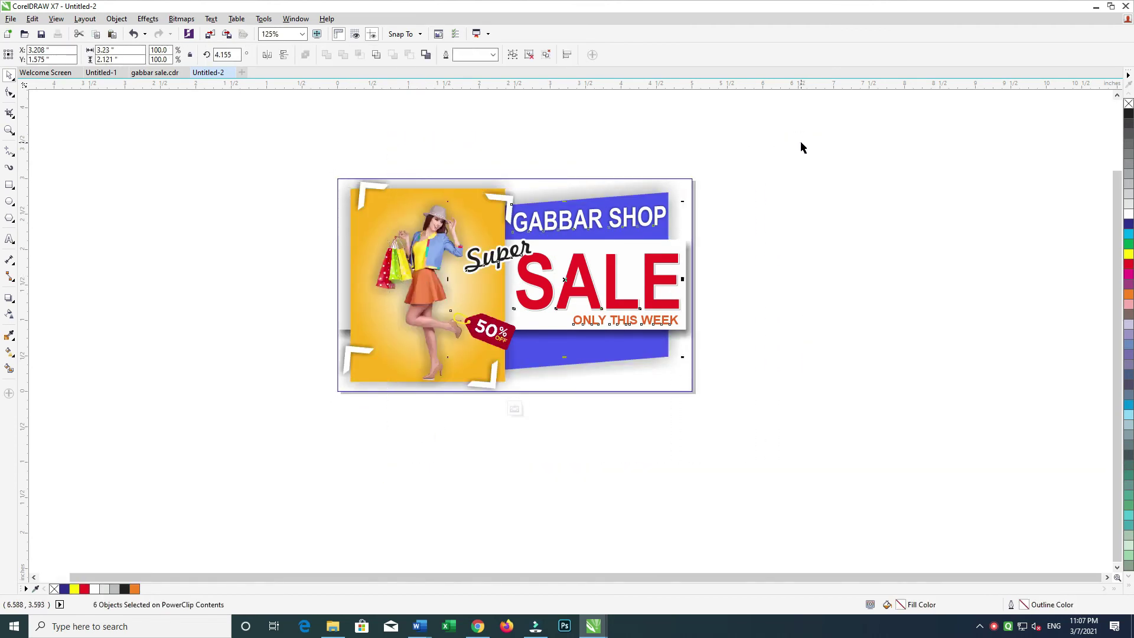
pyautogui.click(810, 187)
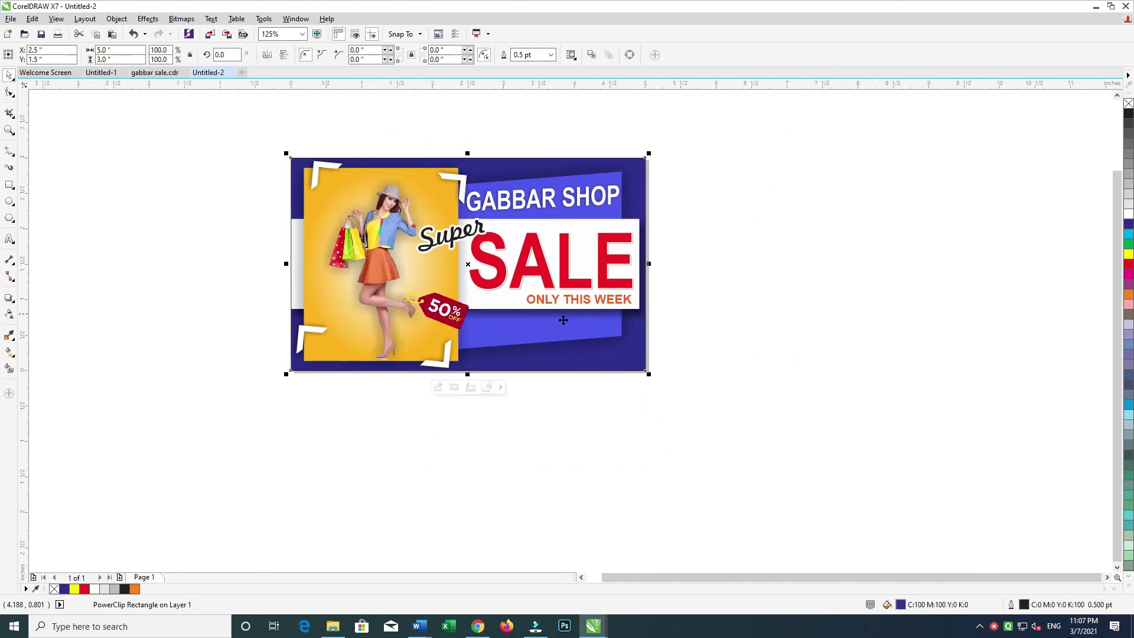
# - Zoom in on the banner and pan to centre it
pyautogui.scroll(1, 661, 278)
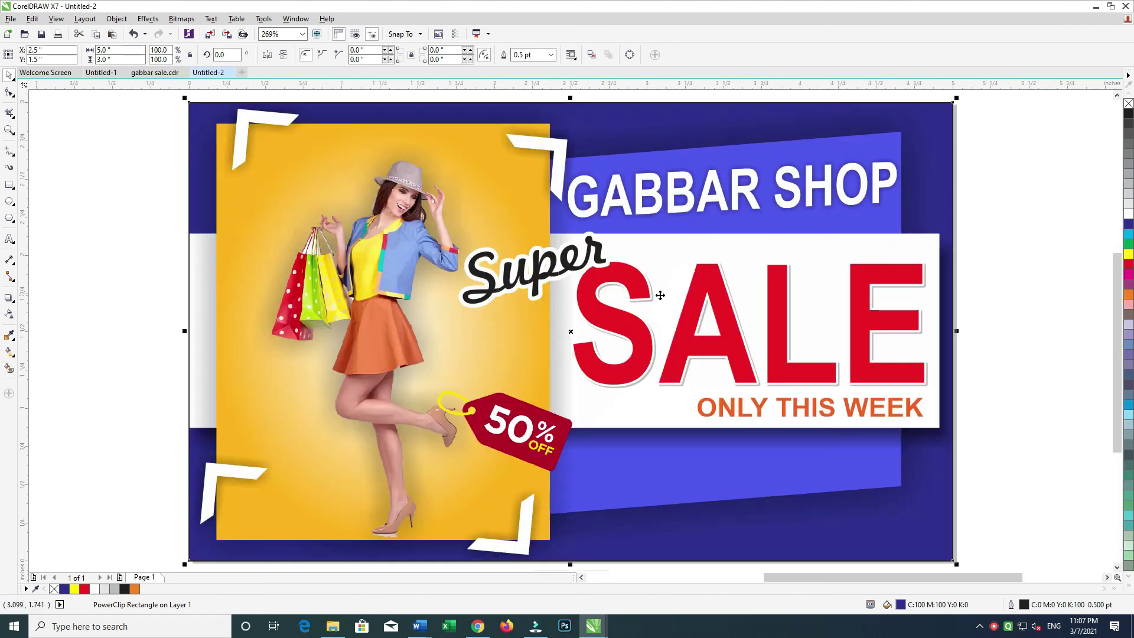
pyautogui.scroll(1, 555, 286)
pyautogui.moveTo(555, 287); pyautogui.dragTo(588, 283)
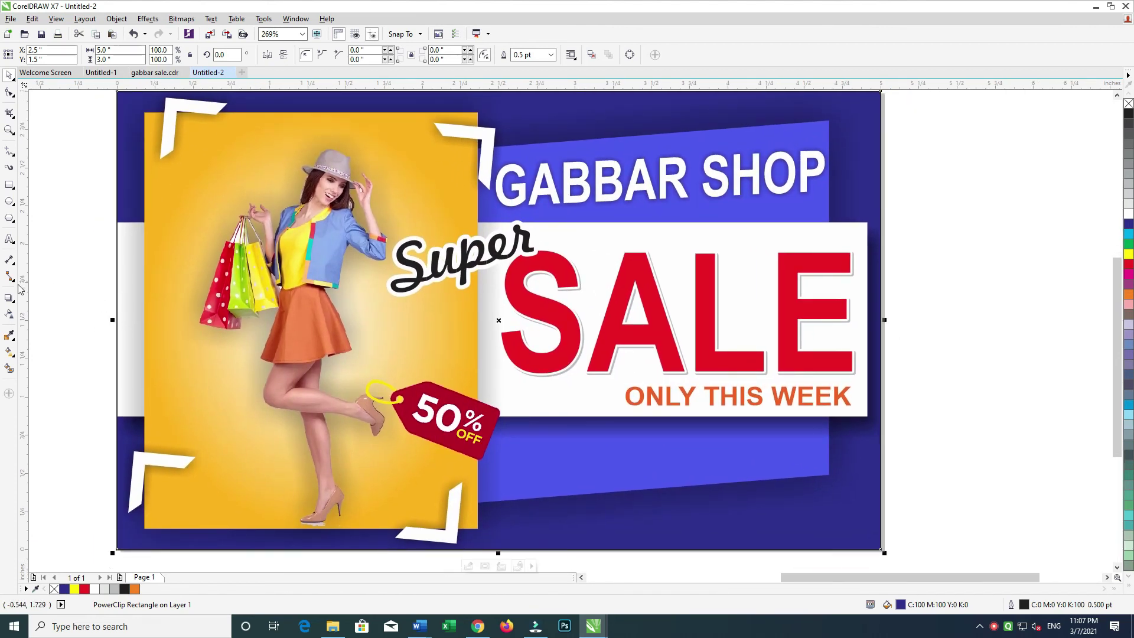
# - Type 'Your: Contact' left of the photo, fixing its capitalisation
pyautogui.press('F8')
pyautogui.click(95, 285)
pyautogui.write('You')
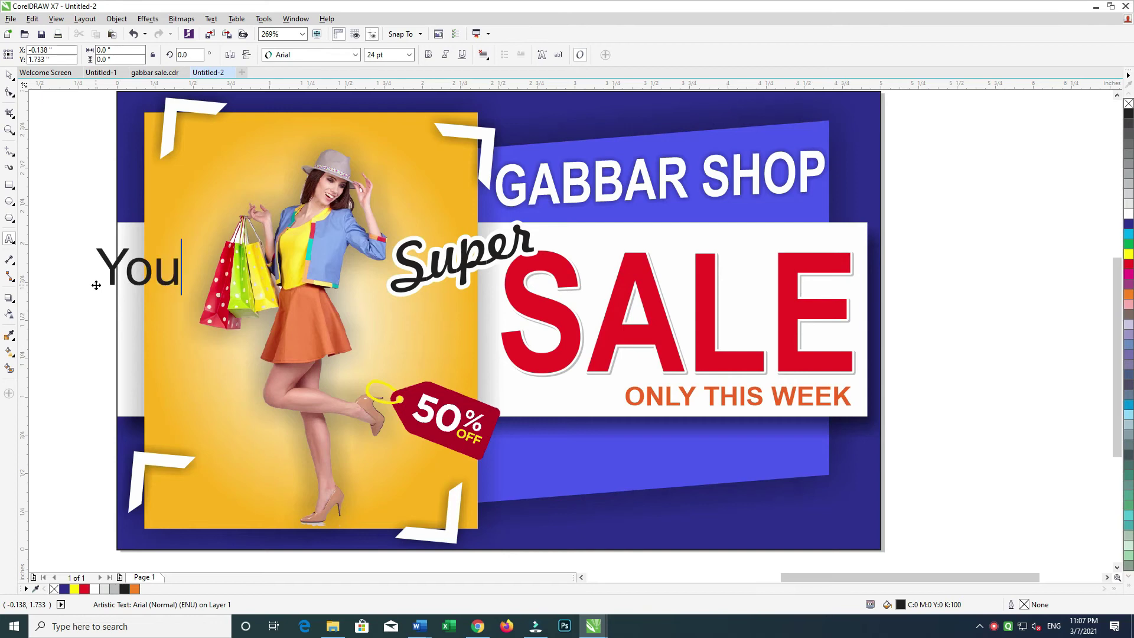
pyautogui.write('r:')
pyautogui.write(' COntact')
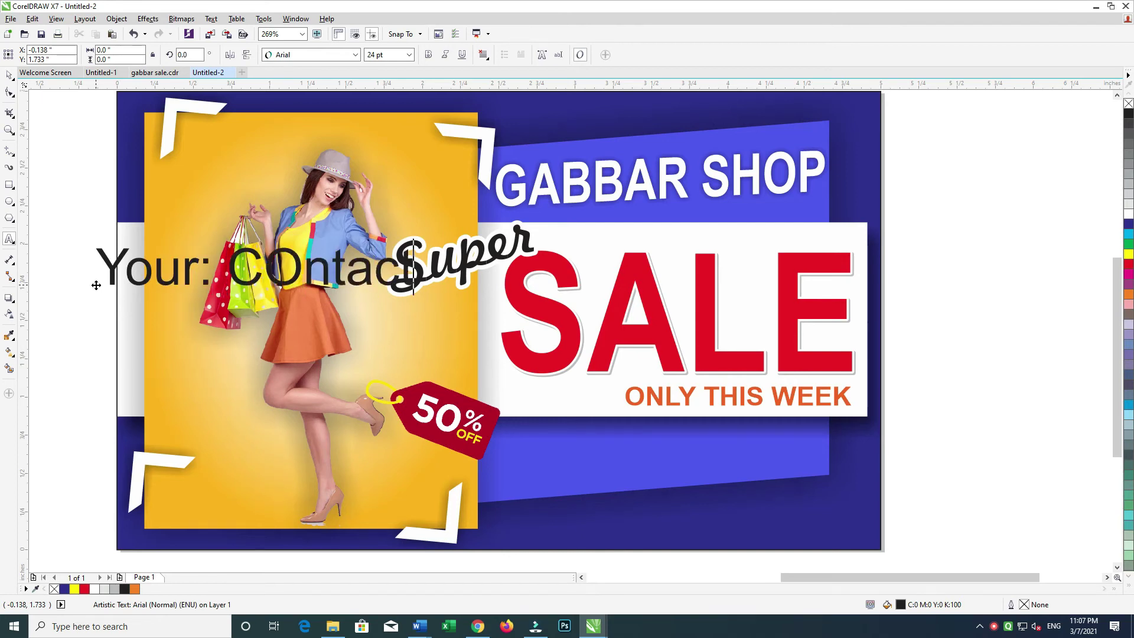
pyautogui.hotkey('ctrl', 'a')
pyautogui.hotkey('shift', 'F3')
pyautogui.press('Return')
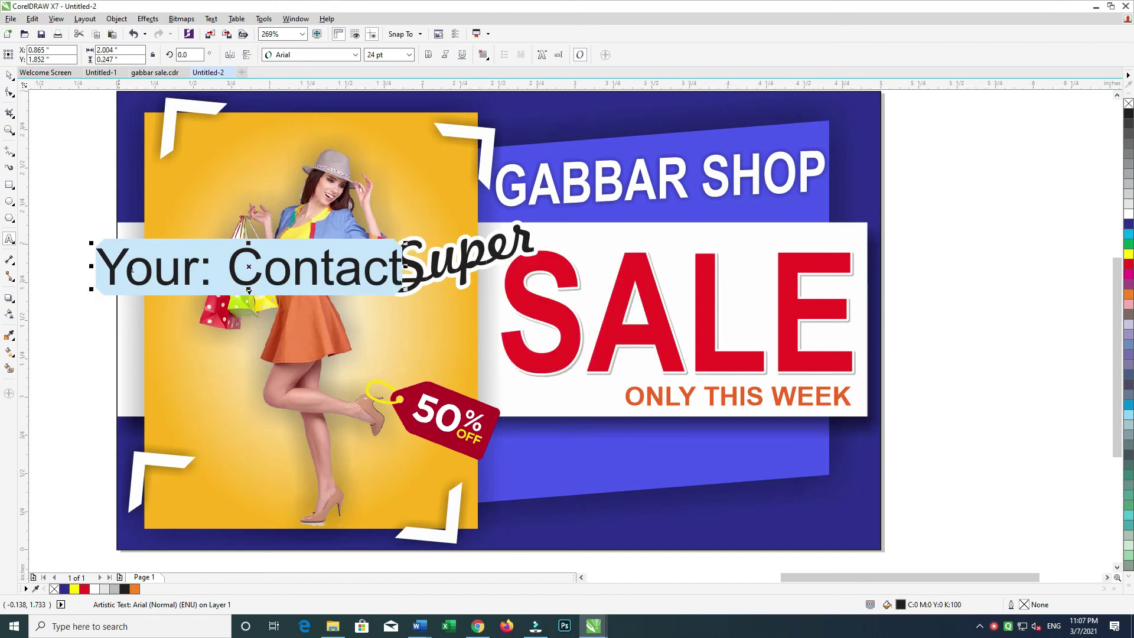
pyautogui.click(11, 75)
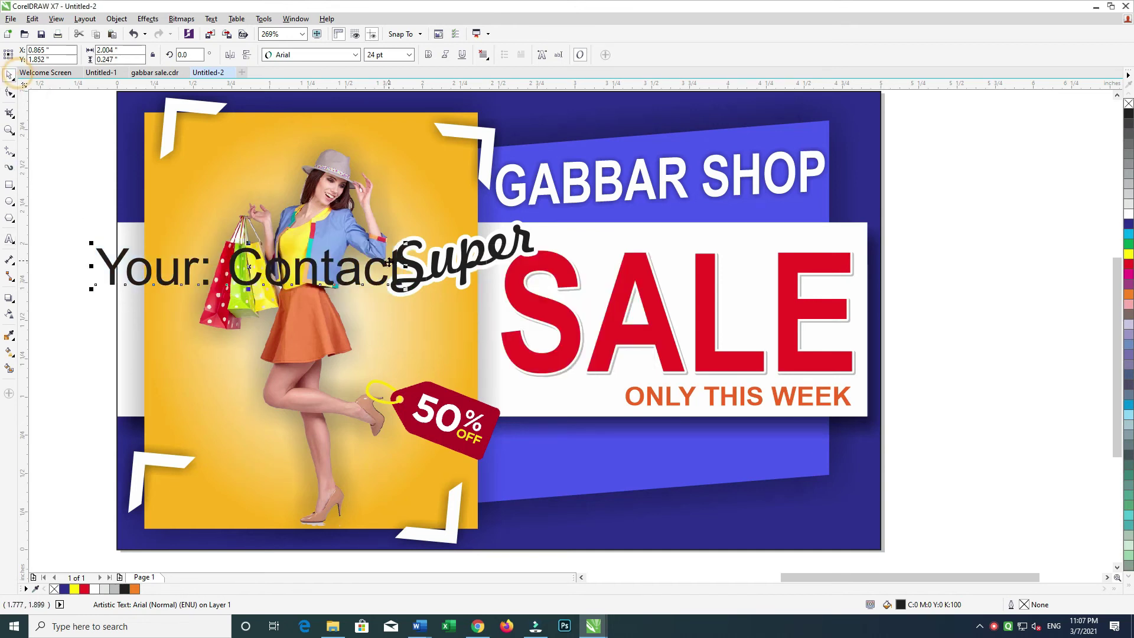
# - Move the Your: Contact text to the lower-right blue area and adjust its size
pyautogui.moveTo(386, 264); pyautogui.dragTo(799, 498)
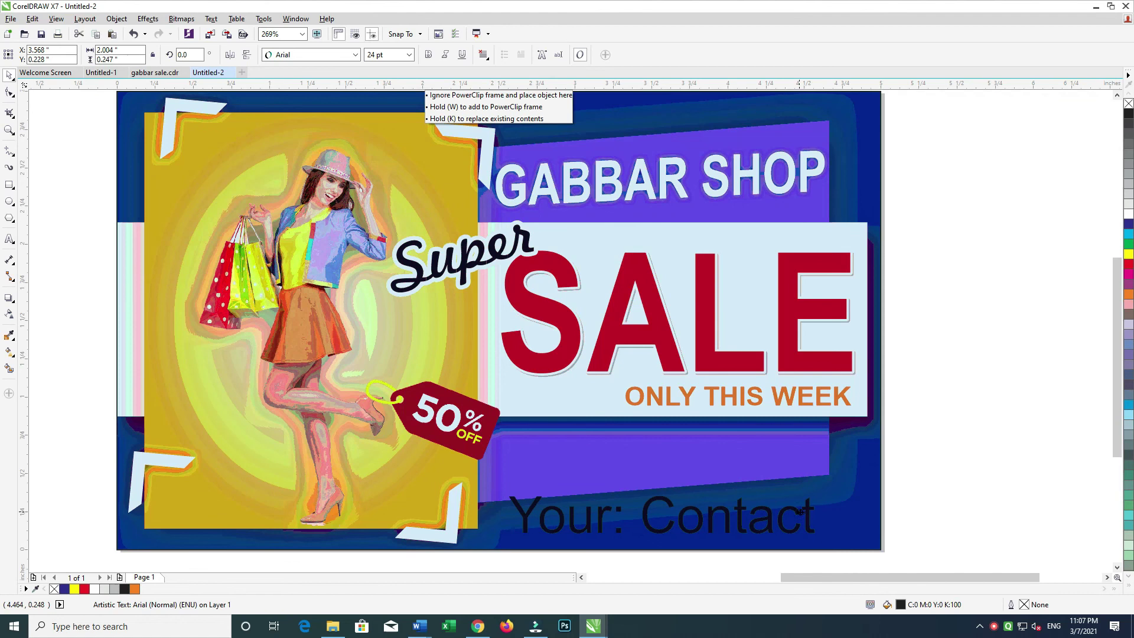
pyautogui.scroll(-2, 799, 498)
pyautogui.moveTo(790, 424); pyautogui.dragTo(770, 420)
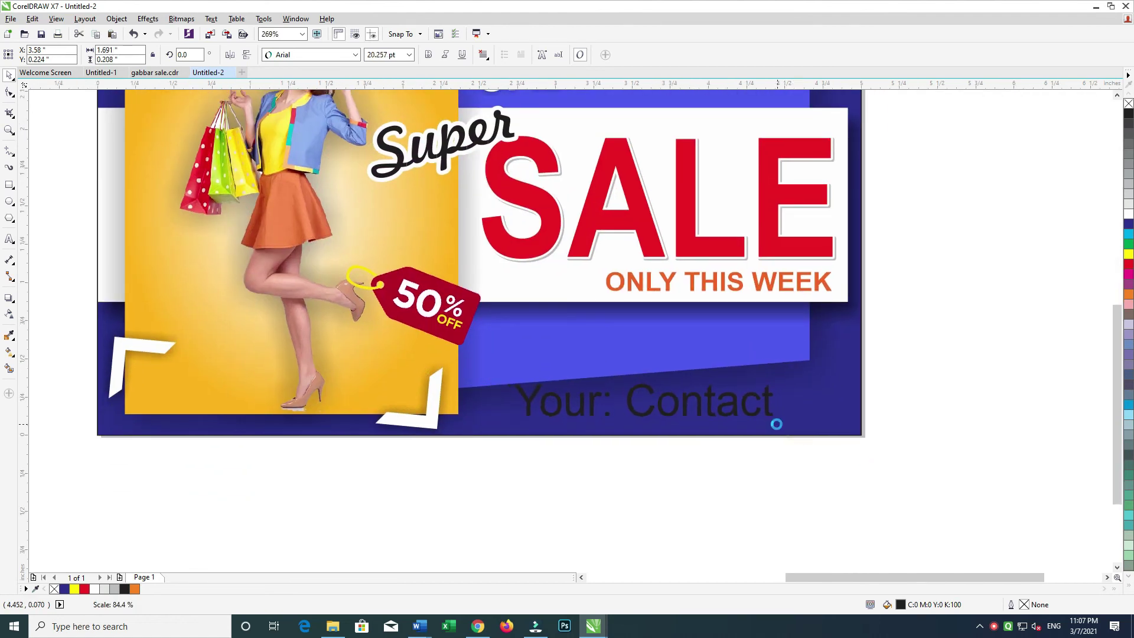
pyautogui.click(755, 414)
pyautogui.hotkey('ctrl', 'z')
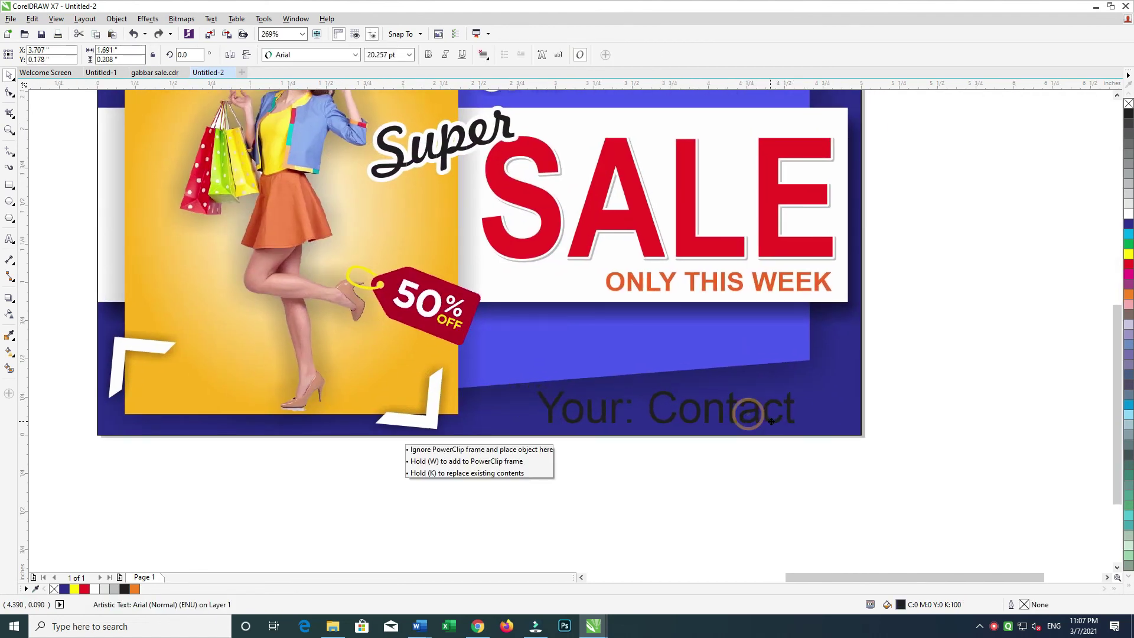
# - Replace the text with a white 'Mob.......' line and shrink it slightly
pyautogui.doubleClick(780, 419)
pyautogui.write('Mob...................')
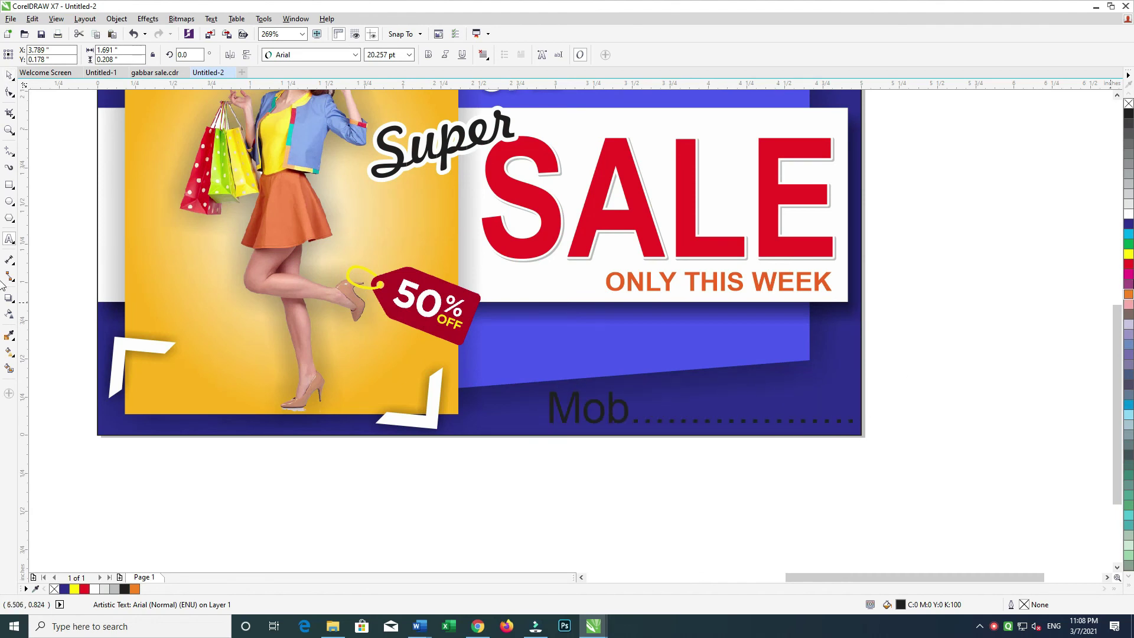
pyautogui.click(10, 75)
pyautogui.click(1127, 214)
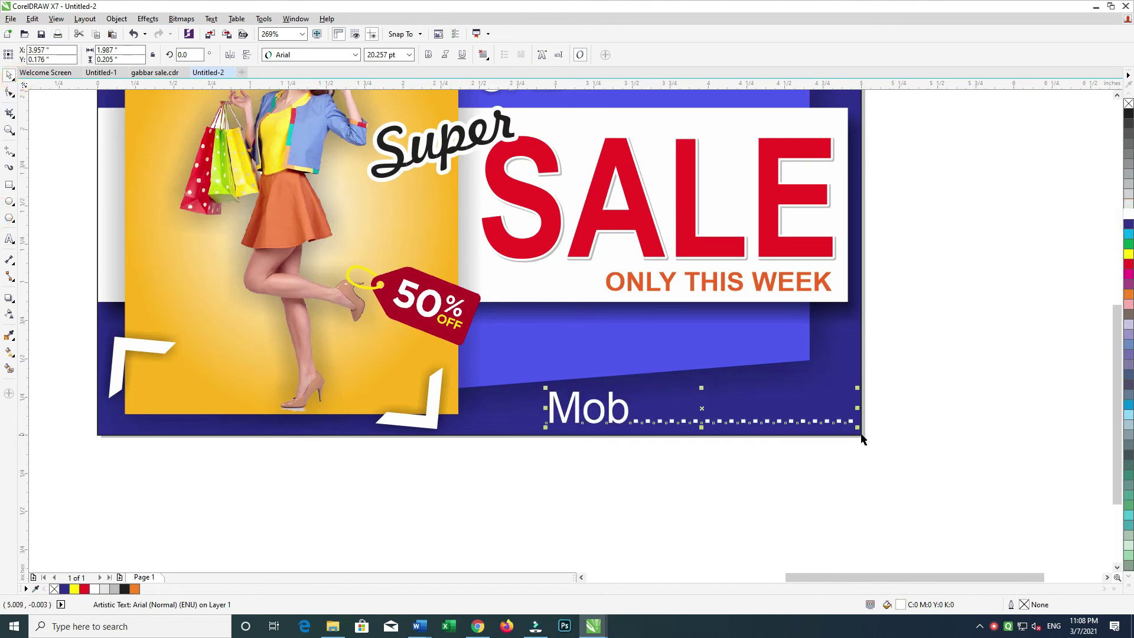
pyautogui.moveTo(857, 427); pyautogui.dragTo(809, 436)
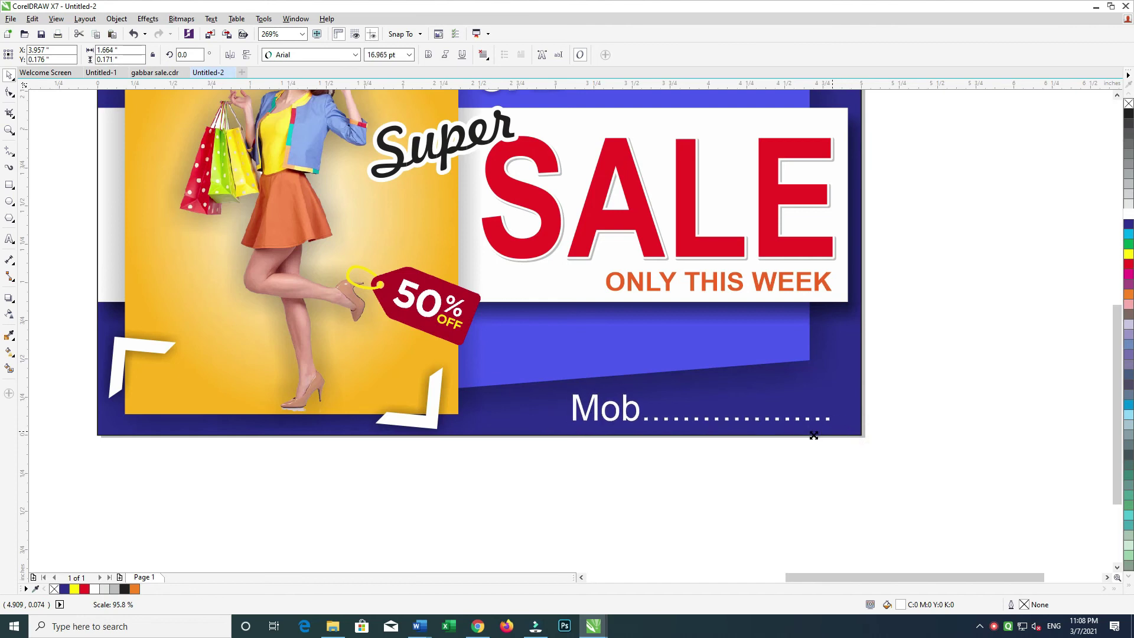
pyautogui.doubleClick(764, 414)
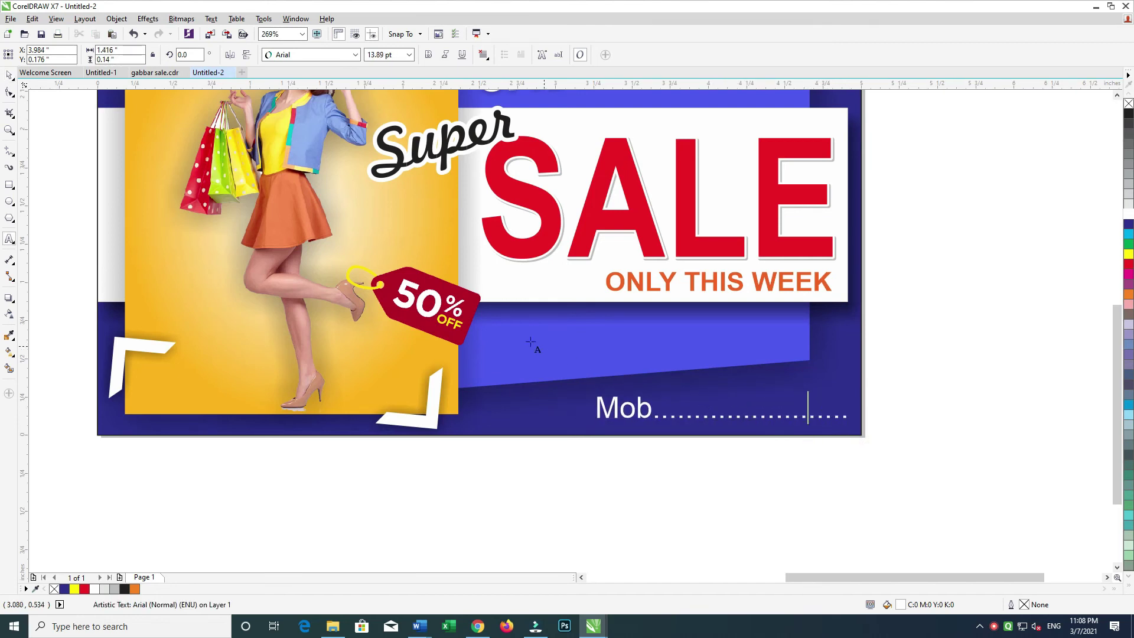
pyautogui.click(8, 79)
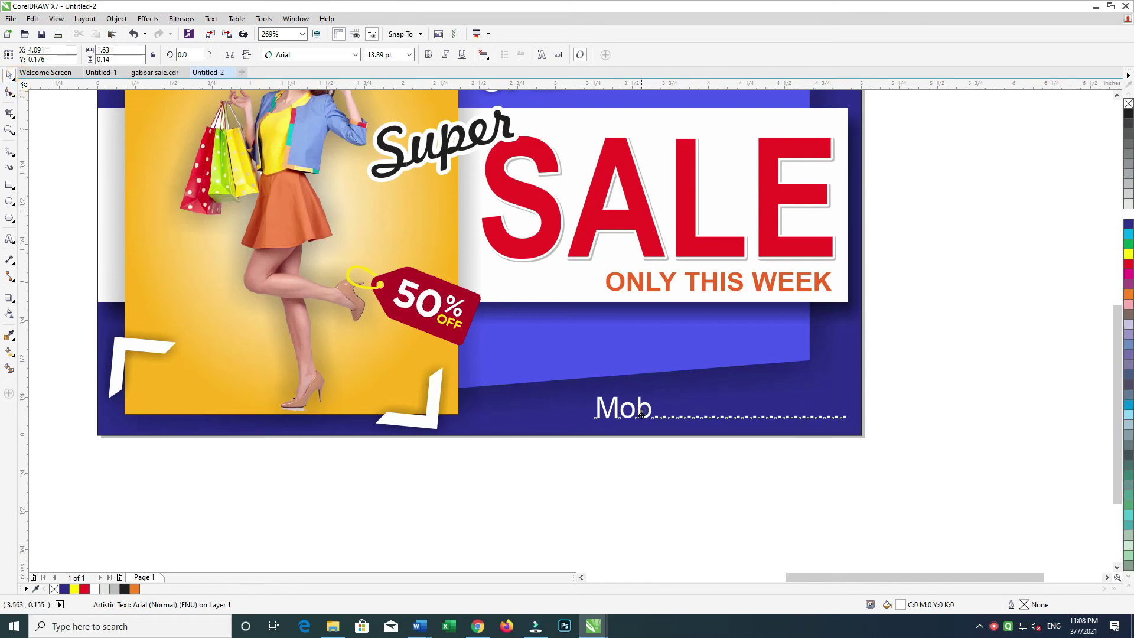
pyautogui.hscroll(1, 740, 413)
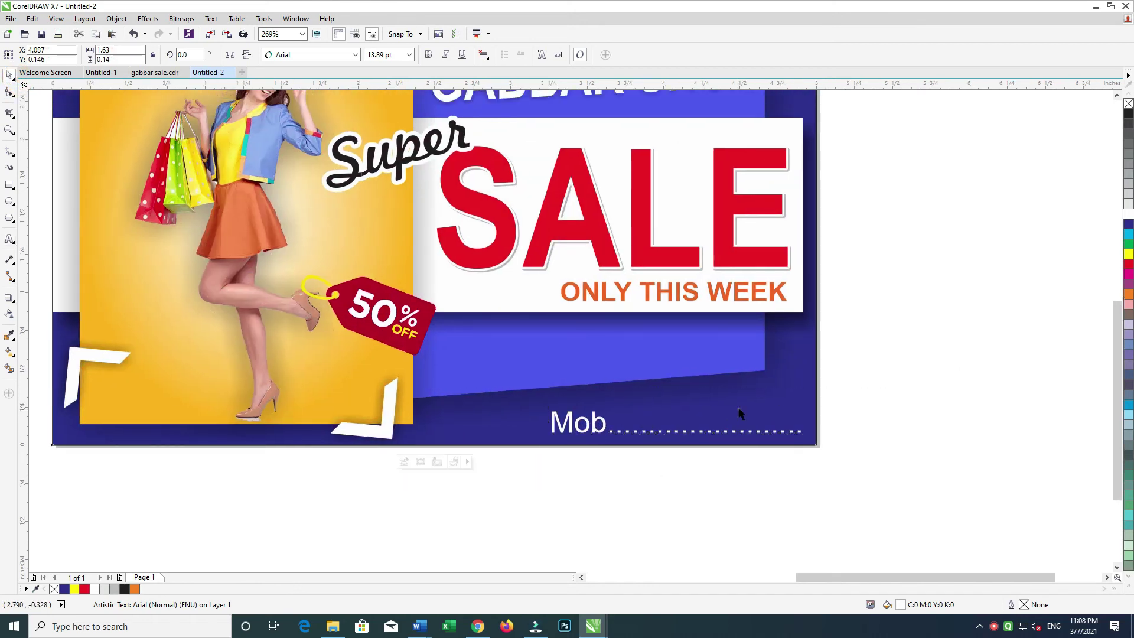
pyautogui.click(919, 324)
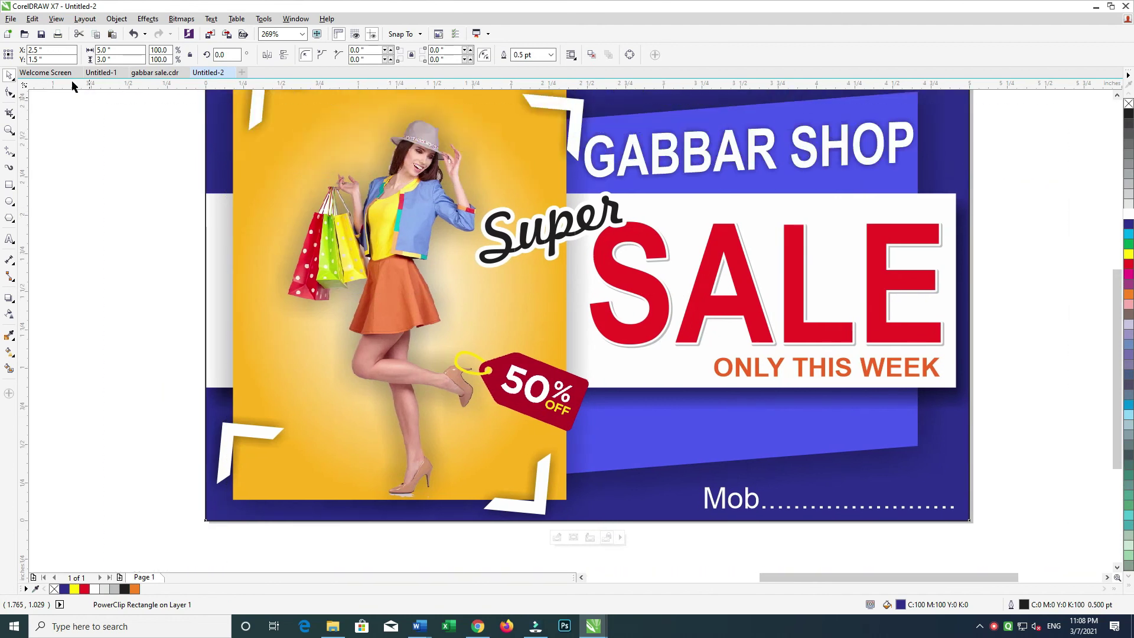
pyautogui.scroll(1, 275, 159)
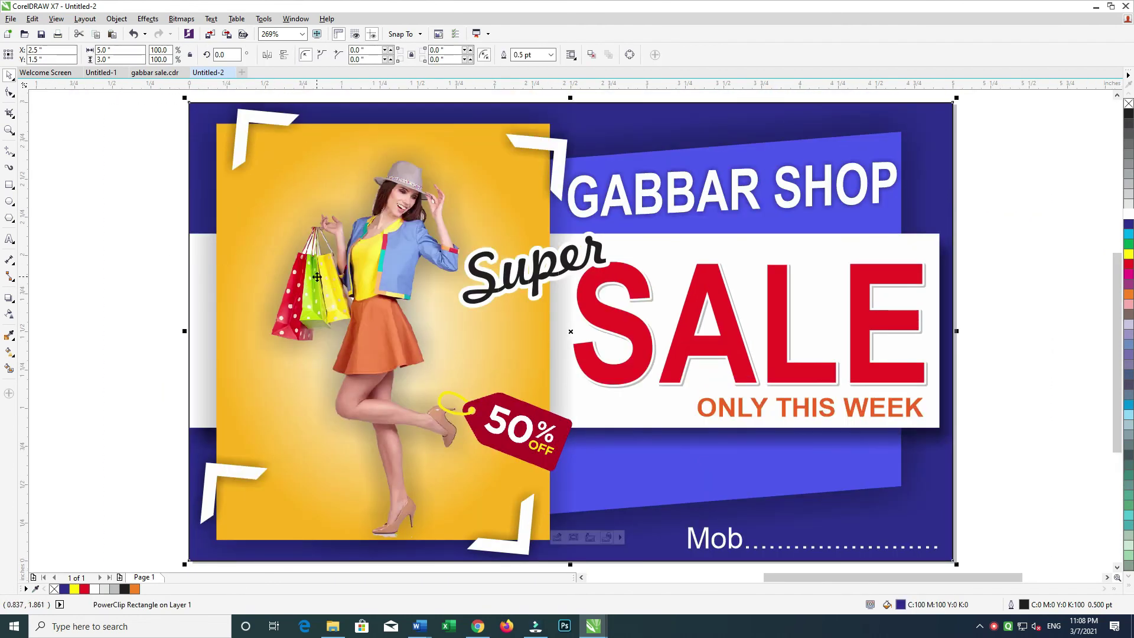
pyautogui.scroll(-1, 318, 277)
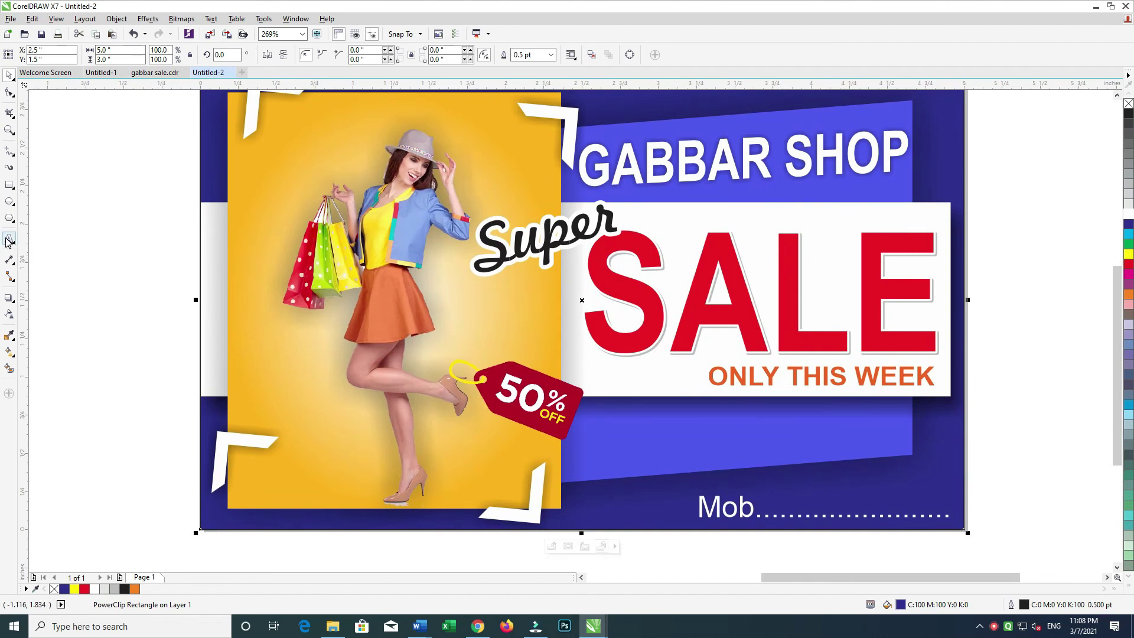
pyautogui.click(132, 301)
pyautogui.scroll(1, 165, 337)
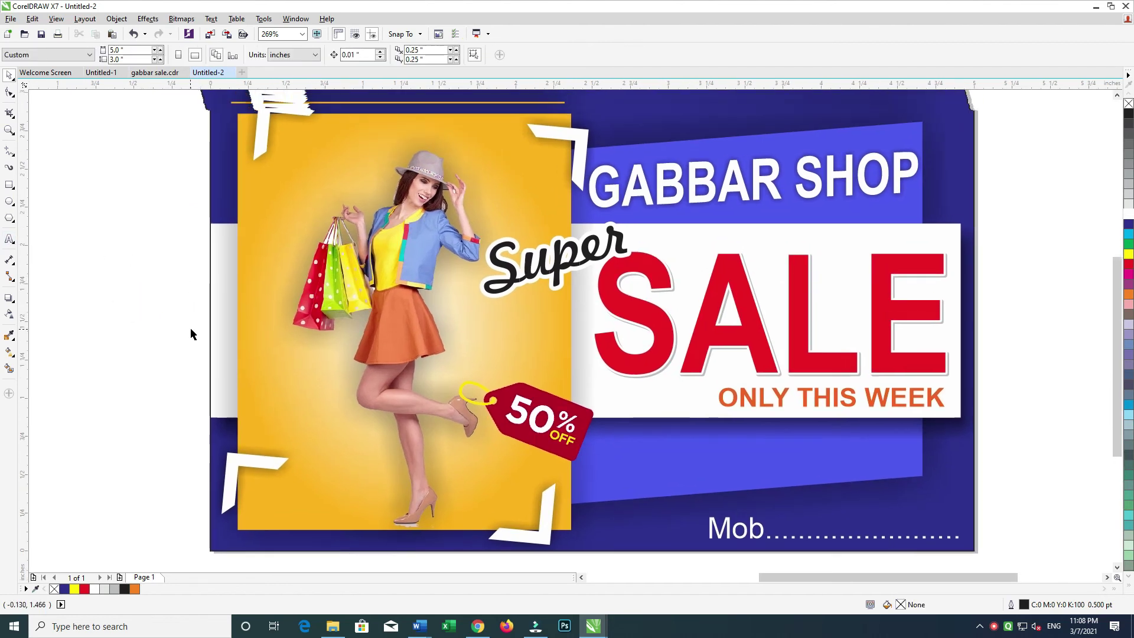
pyautogui.scroll(-1, 267, 435)
# - Select the lower-left corner bracket in the photo frame and try mirroring it
pyautogui.keyDown('ctrl'); pyautogui.click(268, 418); pyautogui.keyUp('ctrl')
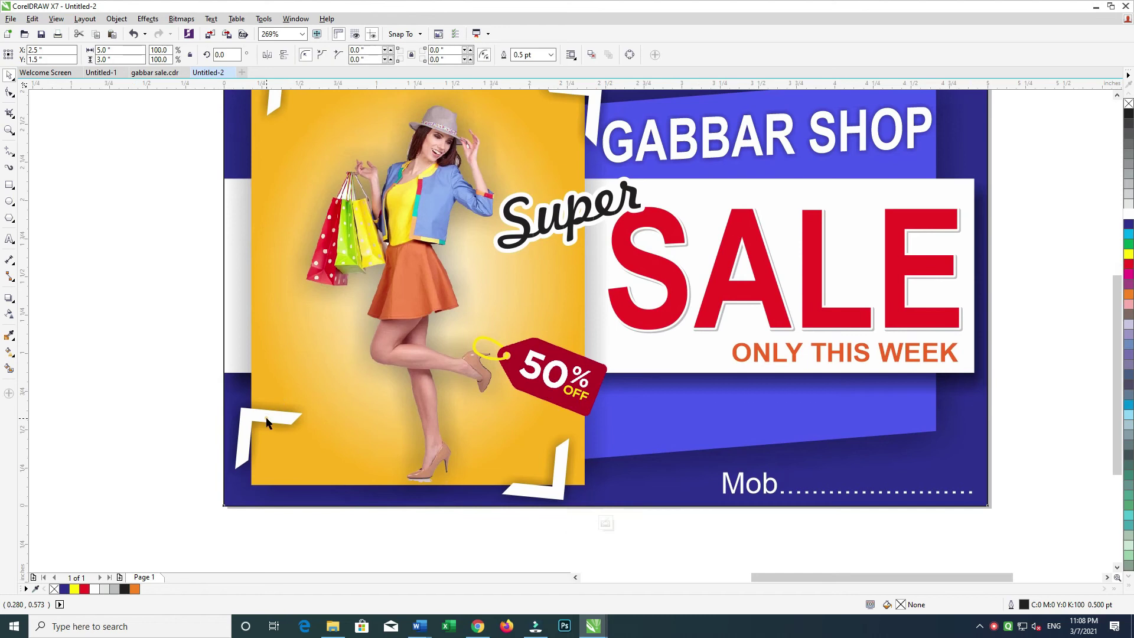
pyautogui.keyDown('ctrl'); pyautogui.click(269, 418); pyautogui.keyUp('ctrl')
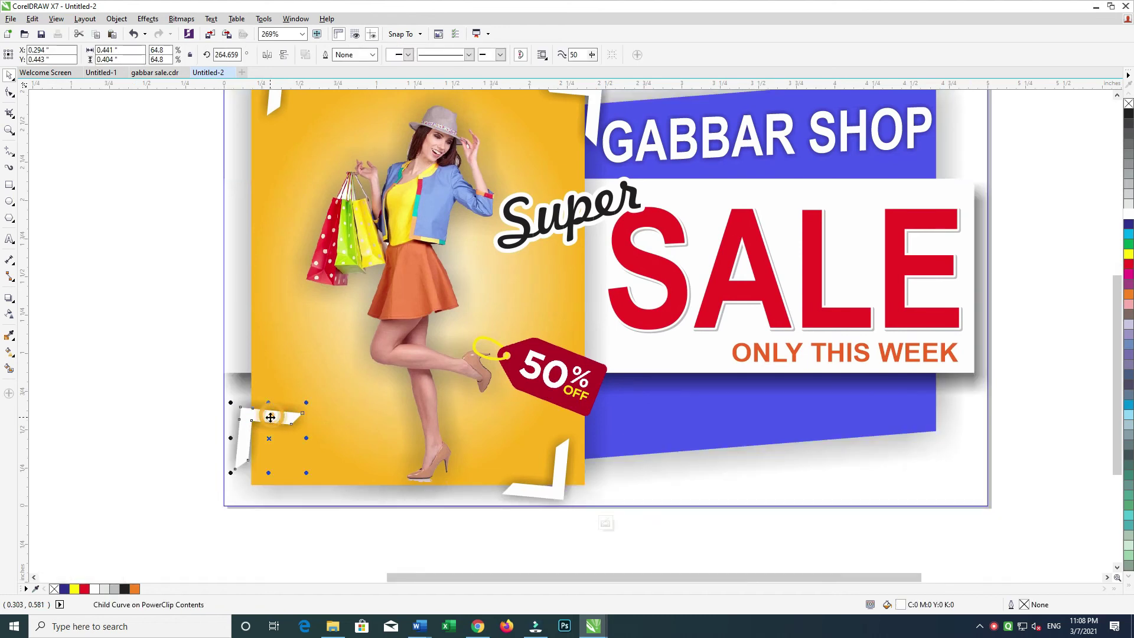
pyautogui.click(285, 56)
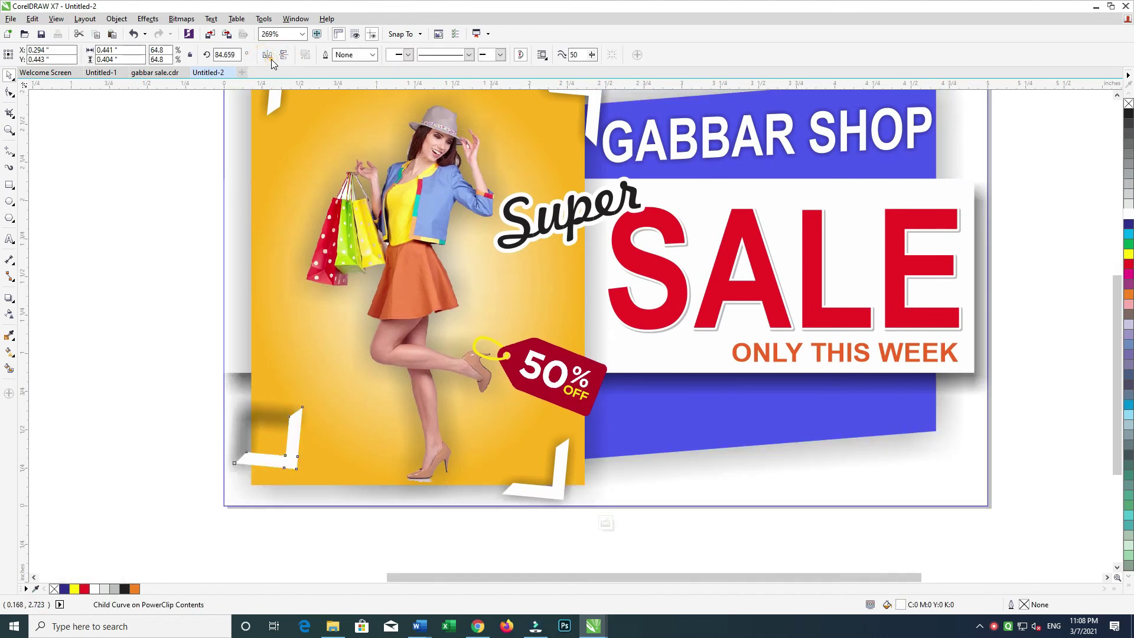
pyautogui.click(270, 58)
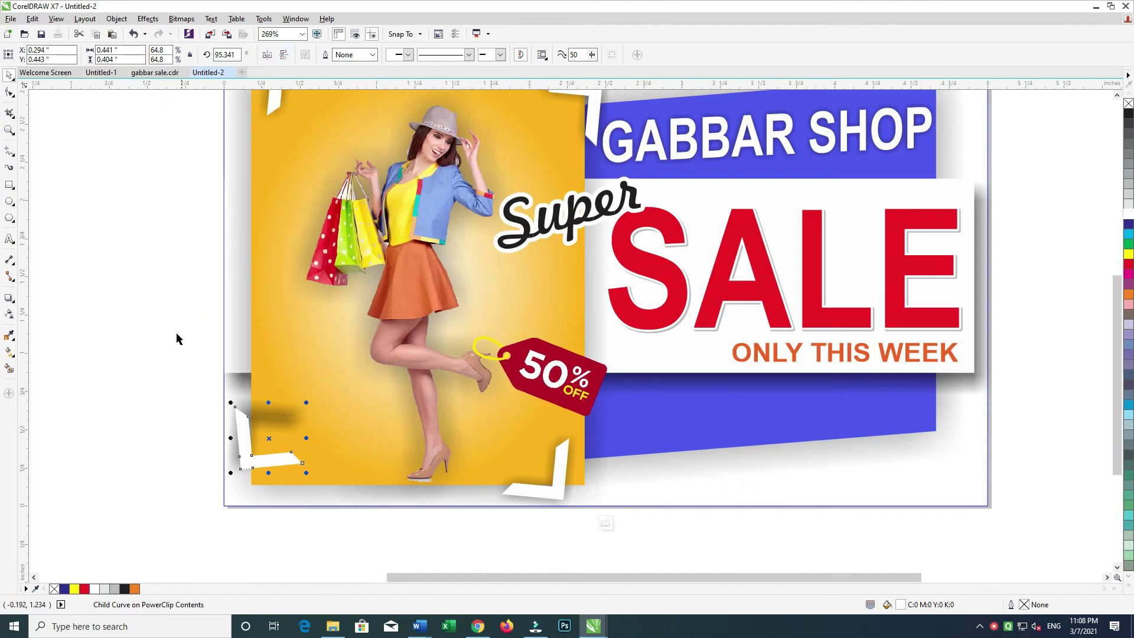
pyautogui.scroll(1, 281, 175)
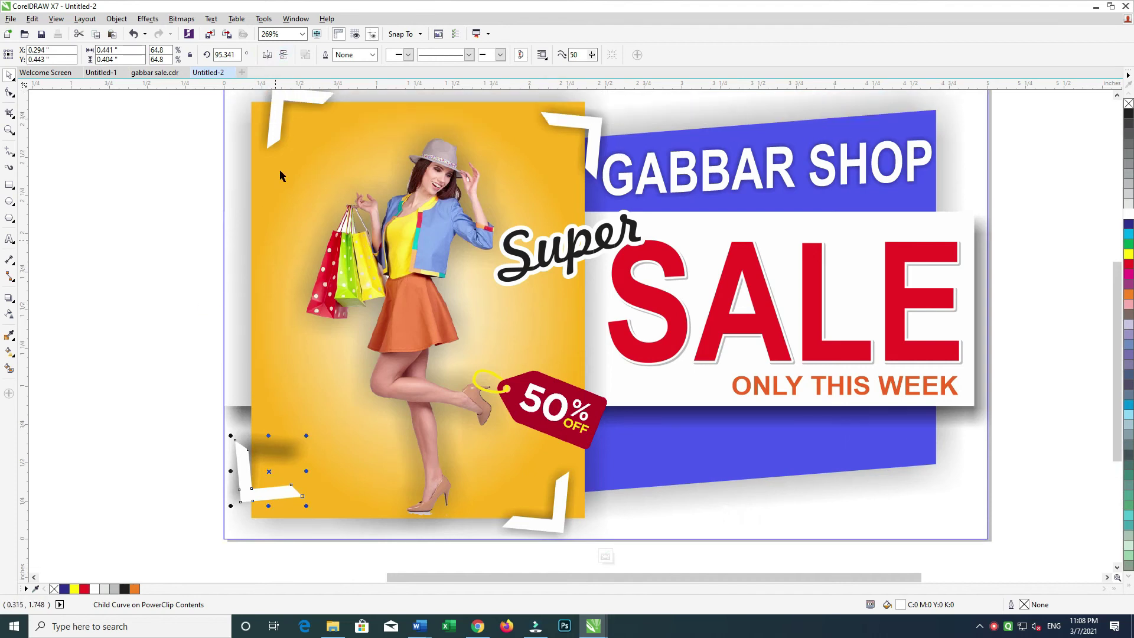
pyautogui.click(284, 56)
pyautogui.keyDown('ctrl'); pyautogui.click(273, 404); pyautogui.keyUp('ctrl')
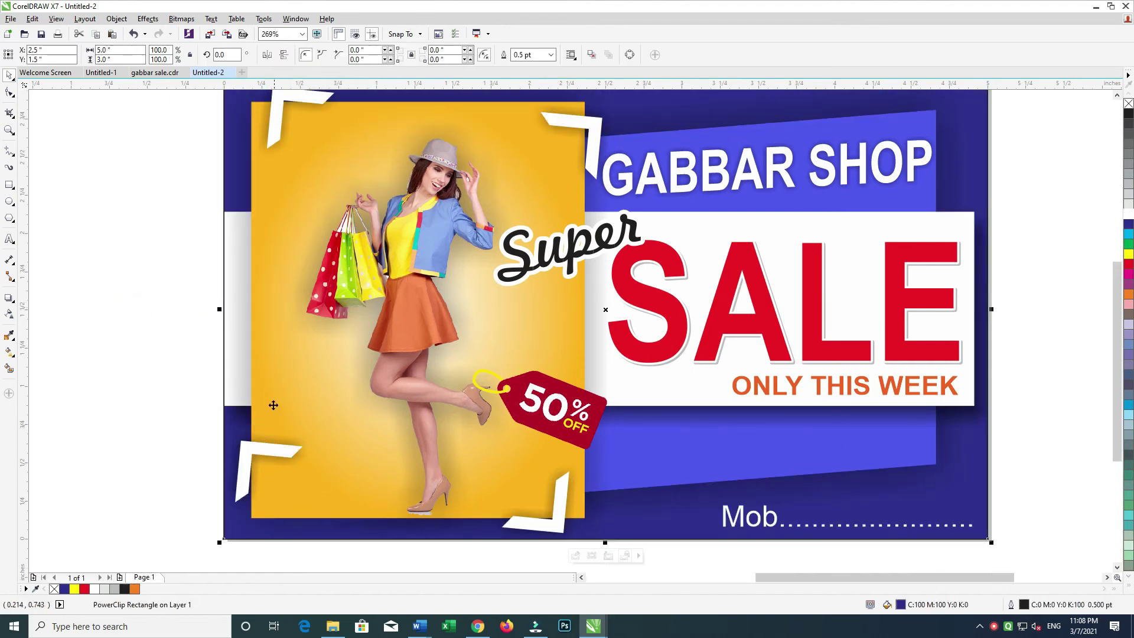
# - Reopen the photo frame contents, delete the lower-left bracket, and finish editing
pyautogui.keyDown('ctrl'); pyautogui.click(305, 387); pyautogui.keyUp('ctrl')
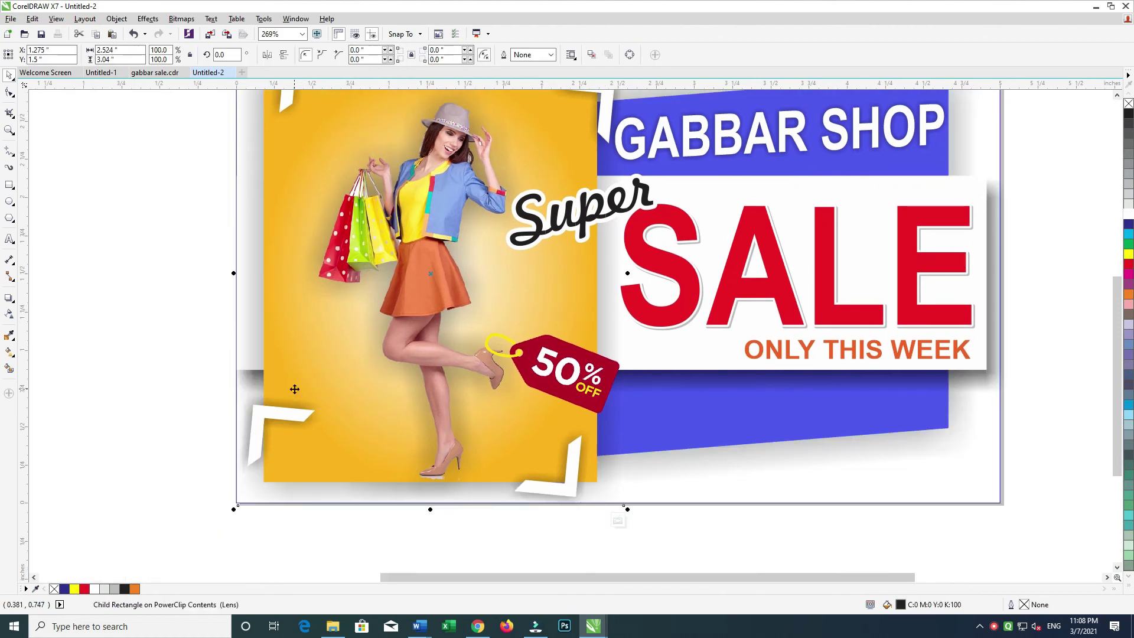
pyautogui.click(291, 409)
pyautogui.keyDown('ctrl'); pyautogui.click(290, 415); pyautogui.keyUp('ctrl')
pyautogui.press('Delete')
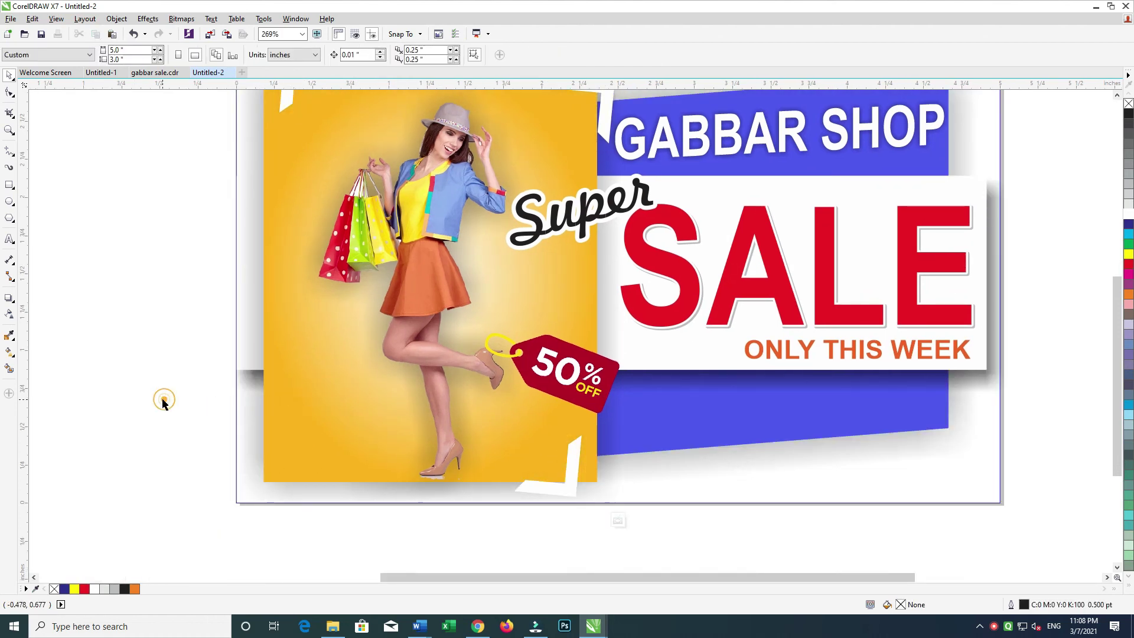
pyautogui.keyDown('ctrl'); pyautogui.click(164, 390); pyautogui.keyUp('ctrl')
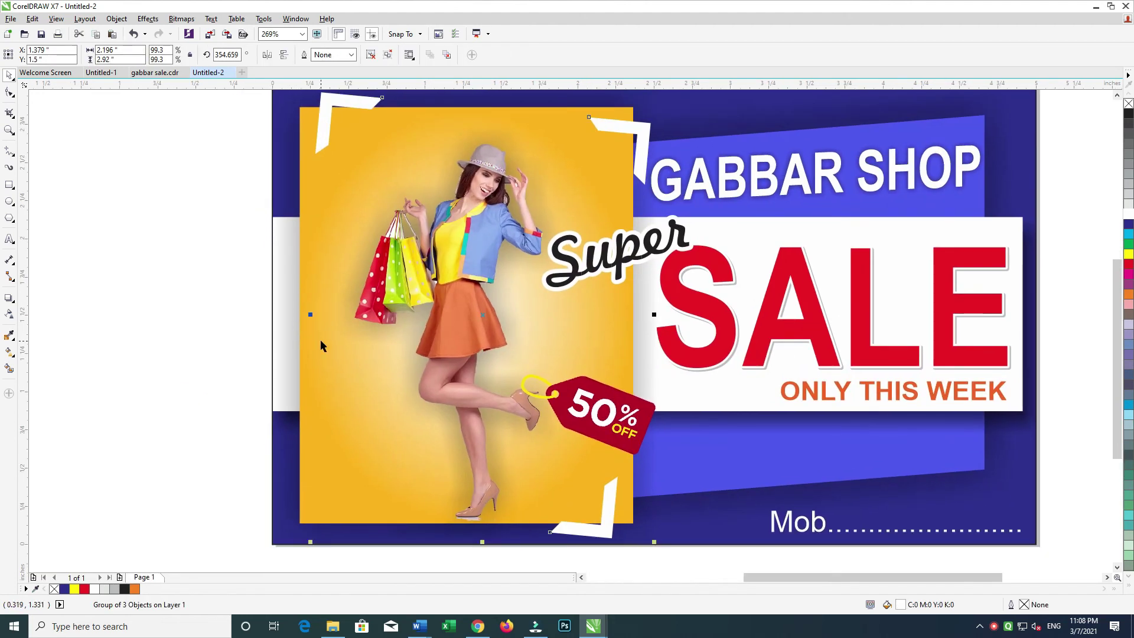
# - Group the two top corner brackets and drag a copy of the pair toward the photo's bottom
pyautogui.click(213, 384)
pyautogui.click(345, 103)
pyautogui.keyDown('shift'); pyautogui.click(617, 126); pyautogui.keyUp('shift')
pyautogui.hotkey('ctrl', 'g')
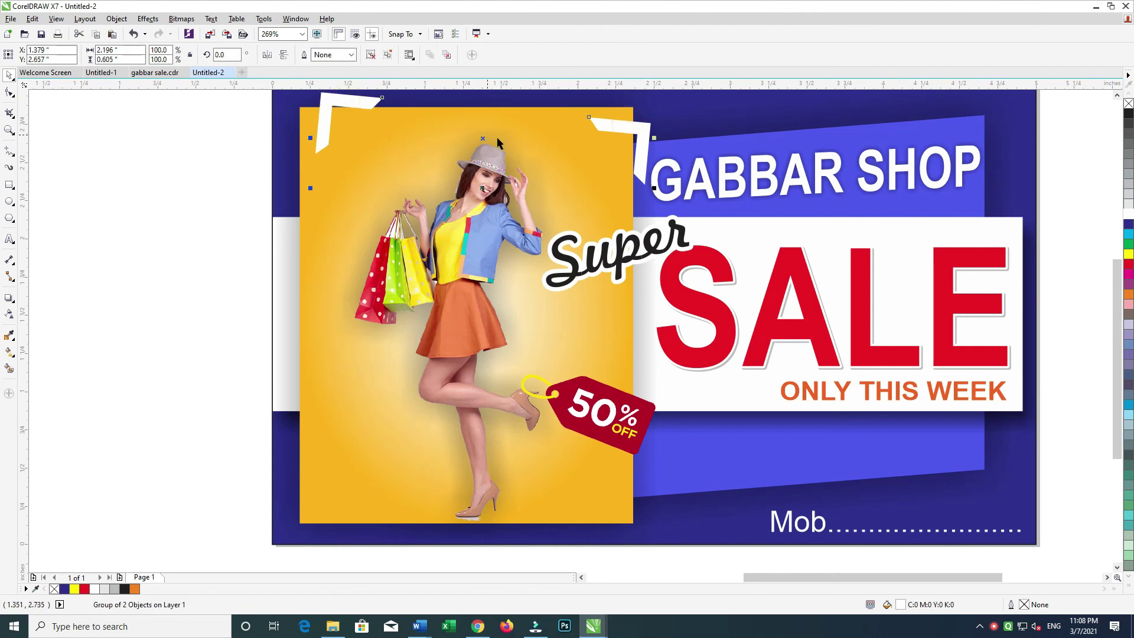
pyautogui.scroll(1, 497, 142)
pyautogui.moveTo(481, 141)
pyautogui.mouseDown()
pyautogui.moveTo(431, 378)
pyautogui.moveTo(434, 329)
pyautogui.mouseUp()
pyautogui.scroll(-1, 626, 236)
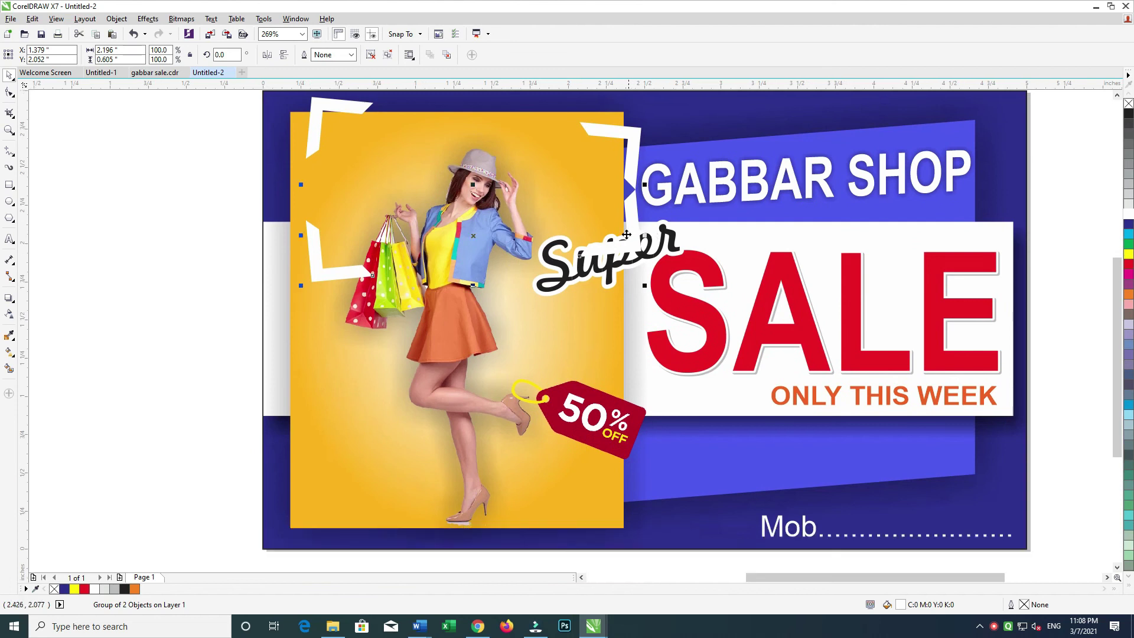
# - Undo the bottom copy, delete the top-right bracket, then try and discard a mirrored, flipped copy
pyautogui.hotkey('ctrl', 'z')
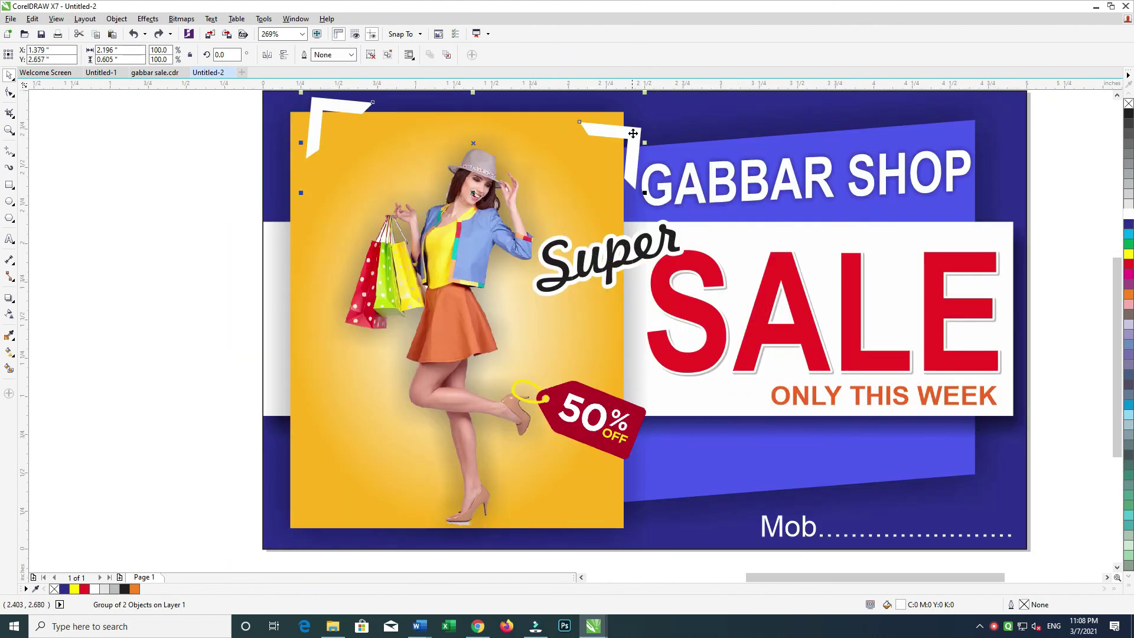
pyautogui.keyDown('ctrl'); pyautogui.click(633, 133); pyautogui.keyUp('ctrl')
pyautogui.press('Delete')
pyautogui.click(344, 116)
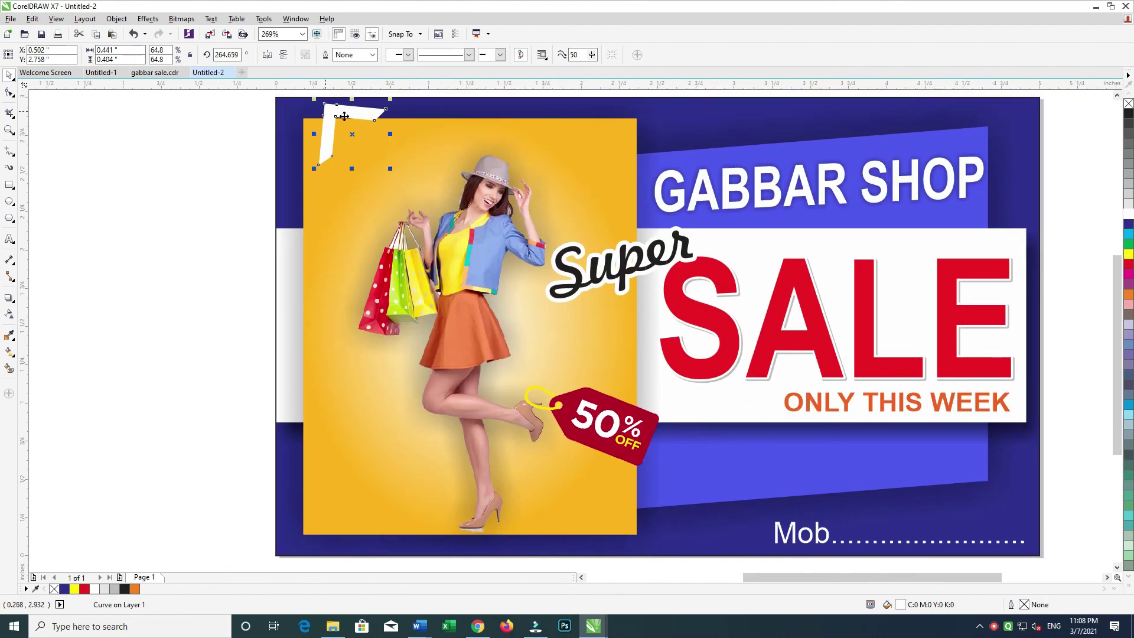
pyautogui.moveTo(348, 113); pyautogui.dragTo(539, 132)
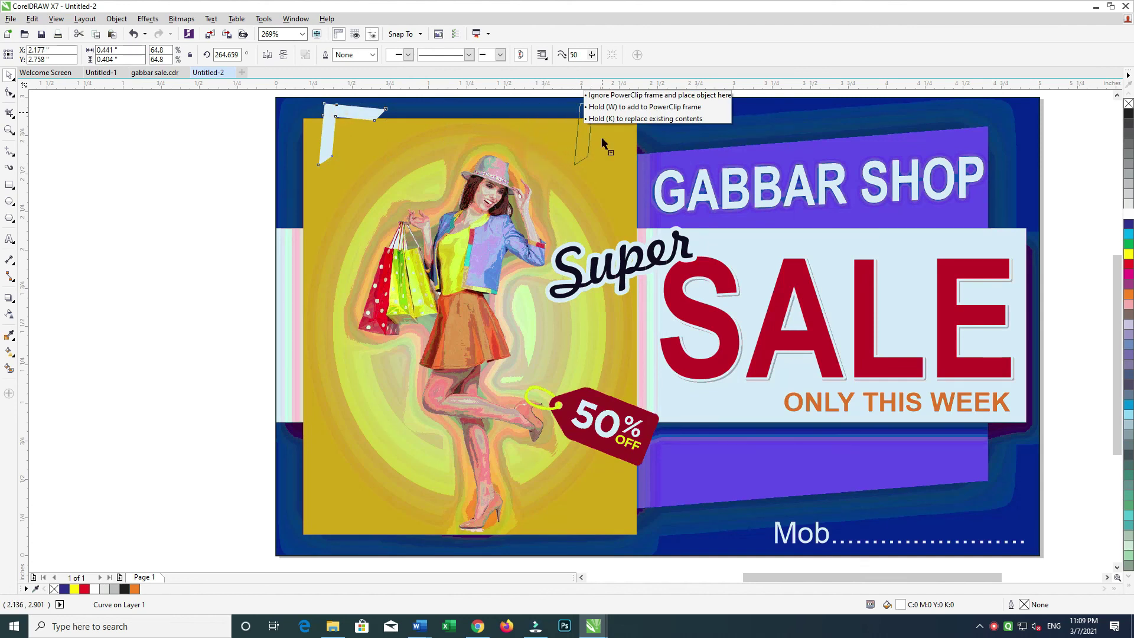
pyautogui.moveTo(592, 138); pyautogui.dragTo(611, 138)
pyautogui.click(269, 55)
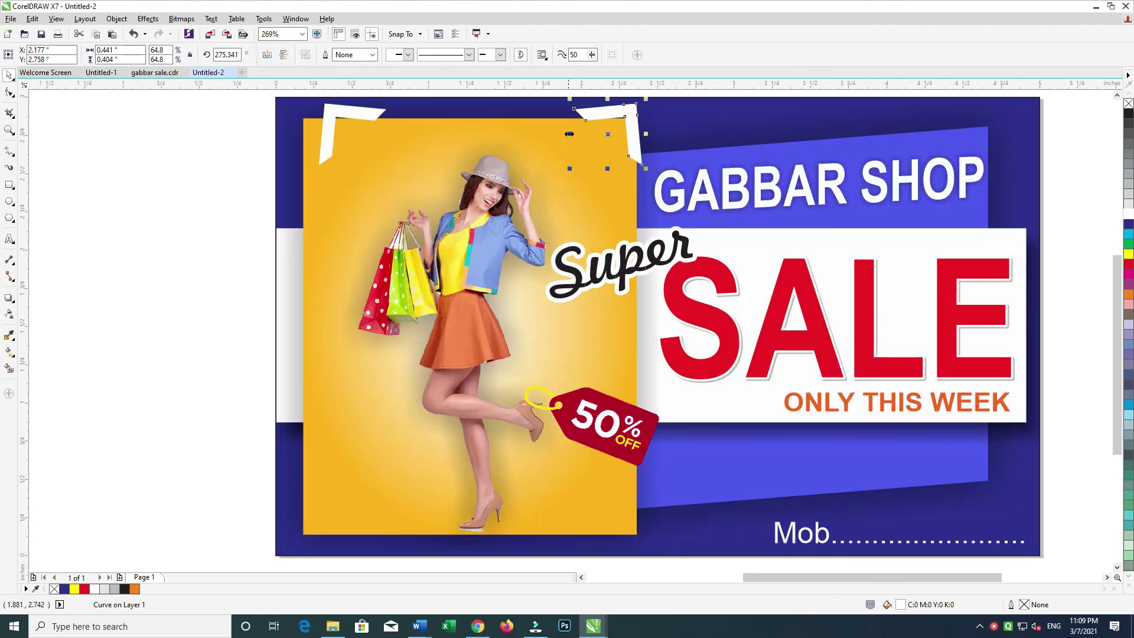
pyautogui.click(285, 55)
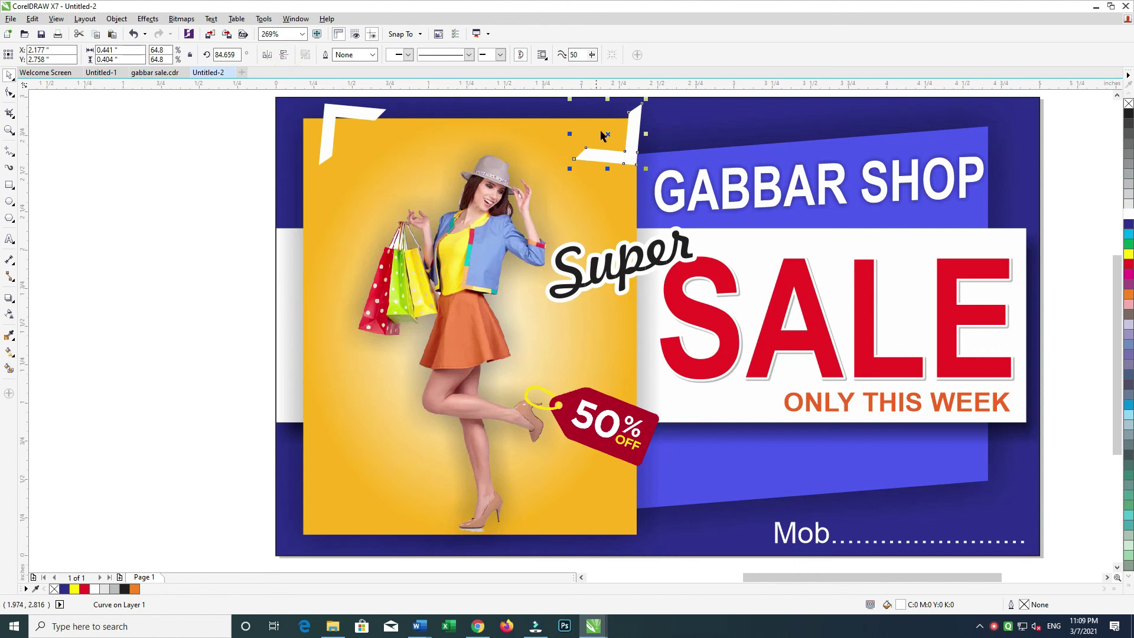
pyautogui.press('Delete')
# - Reset a bracket copy's rotation to 0, mirror it into the top-right corner, and group the top pair
pyautogui.click(351, 115)
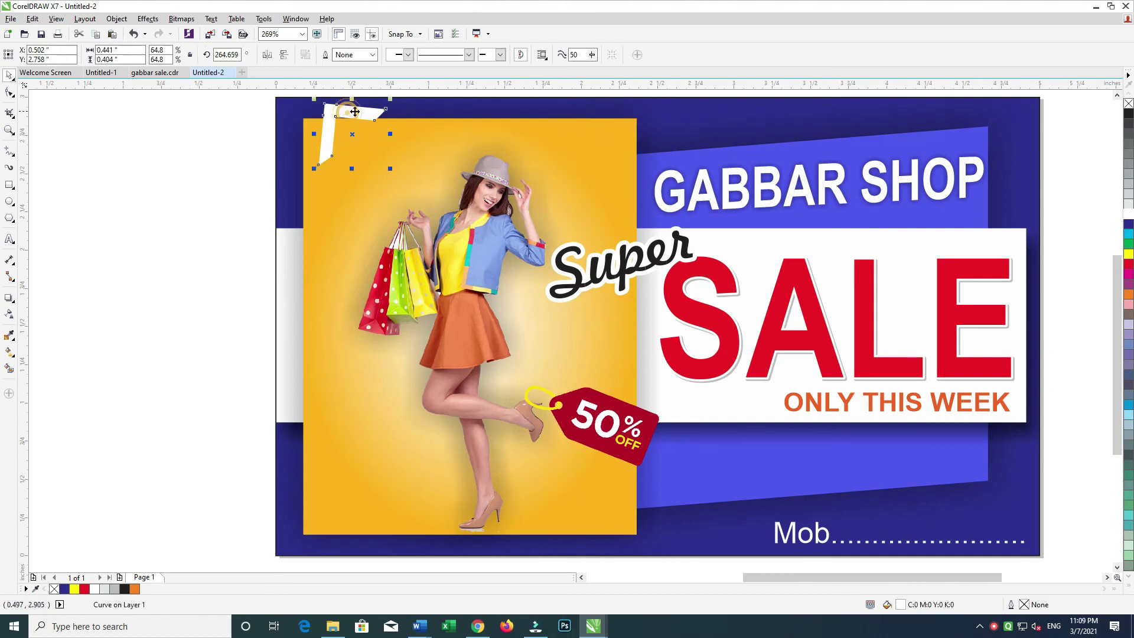
pyautogui.click(231, 55)
pyautogui.write('0')
pyautogui.press('Return')
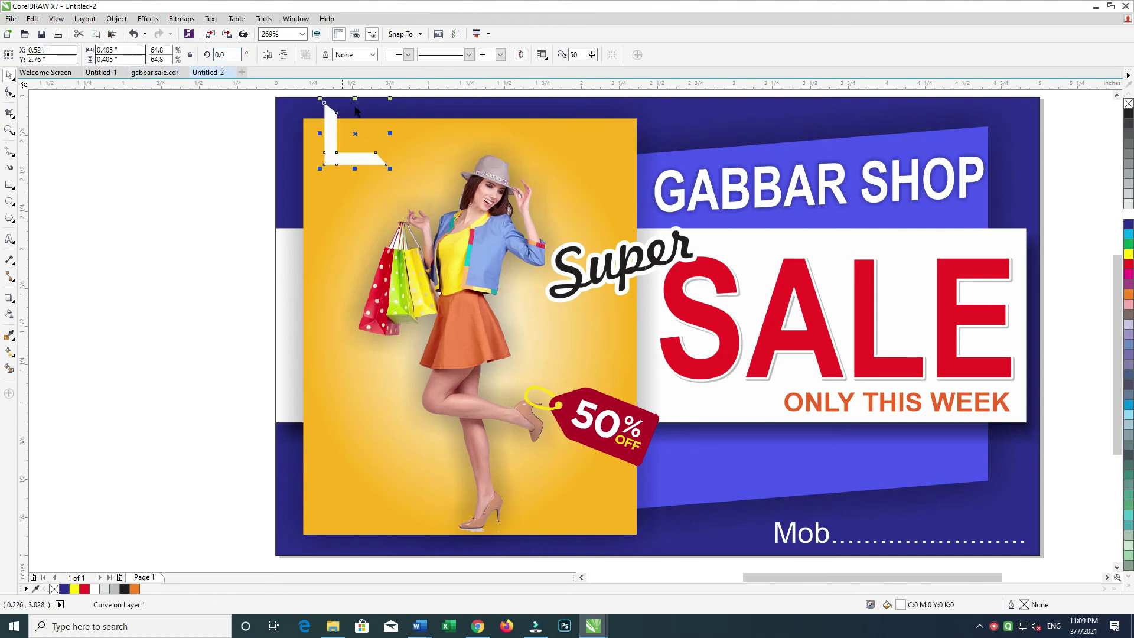
pyautogui.click(285, 55)
pyautogui.moveTo(341, 113)
pyautogui.mouseDown()
pyautogui.moveTo(319, 131)
pyautogui.moveTo(597, 143)
pyautogui.mouseUp()
pyautogui.click(268, 54)
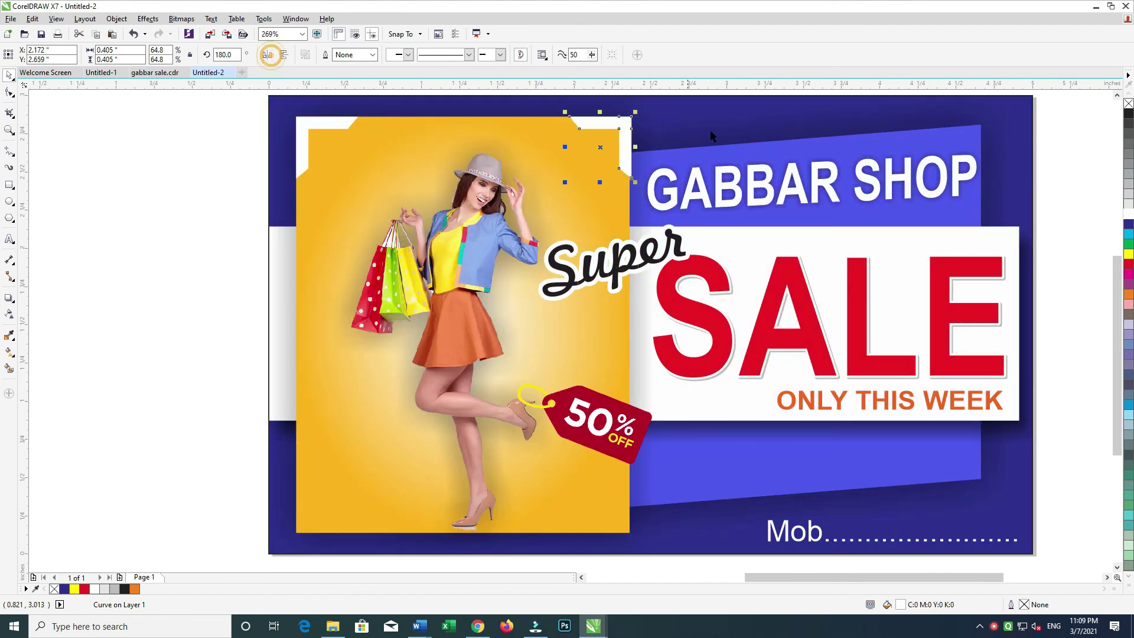
pyautogui.click(623, 118)
pyautogui.keyDown('shift'); pyautogui.click(340, 120); pyautogui.keyUp('shift')
pyautogui.hotkey('ctrl', 'g')
# - Copy the top bracket pair to the photo's bottom corners and group all four brackets
pyautogui.moveTo(625, 215); pyautogui.dragTo(619, 508)
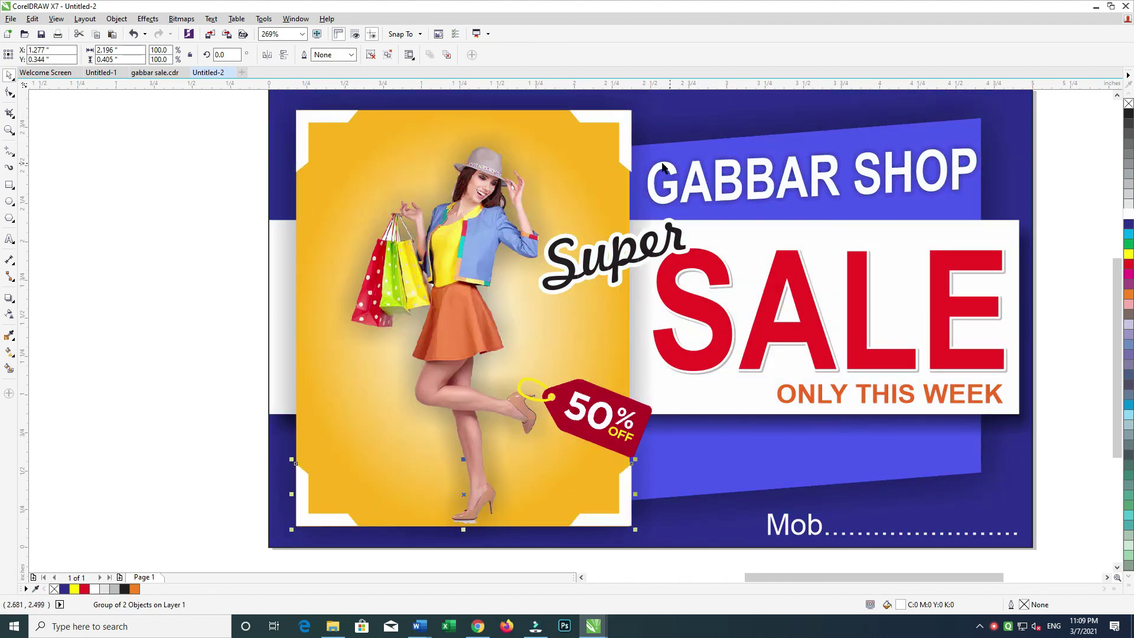
pyautogui.keyDown('shift'); pyautogui.click(598, 122); pyautogui.keyUp('shift')
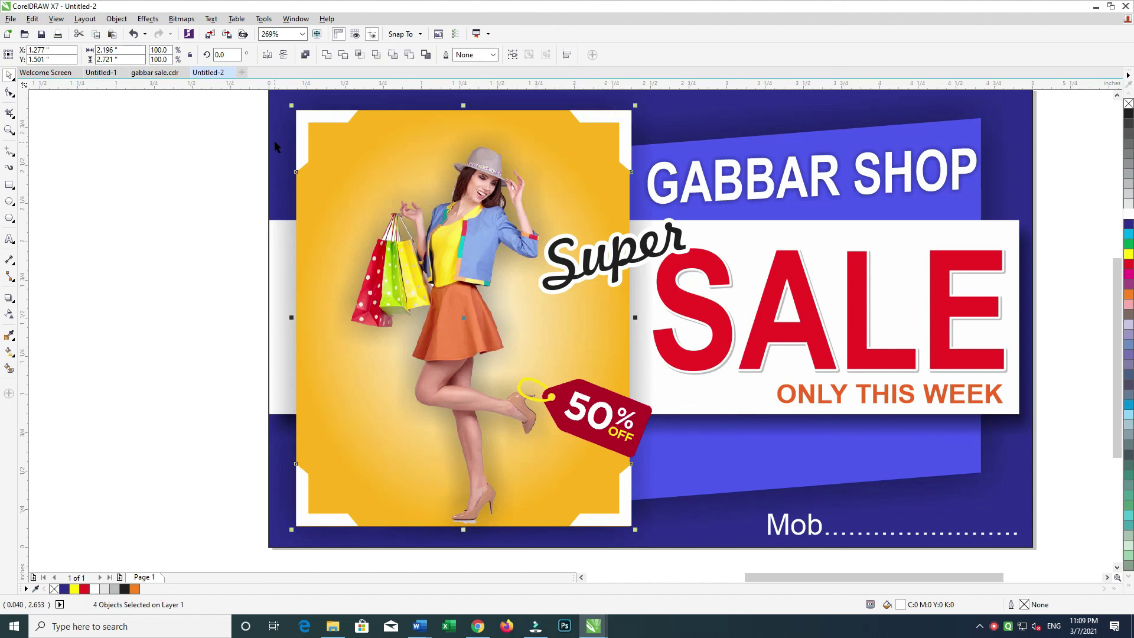
pyautogui.click(176, 191)
pyautogui.click(321, 118)
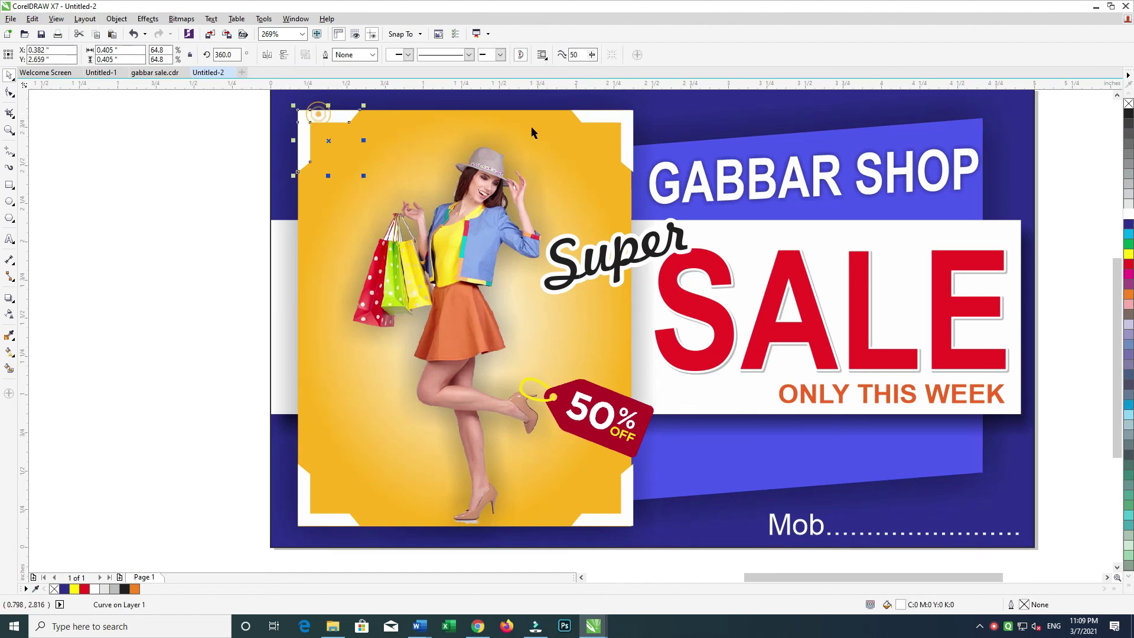
pyautogui.keyDown('shift'); pyautogui.click(634, 519); pyautogui.keyUp('shift')
pyautogui.hotkey('ctrl', 'g')
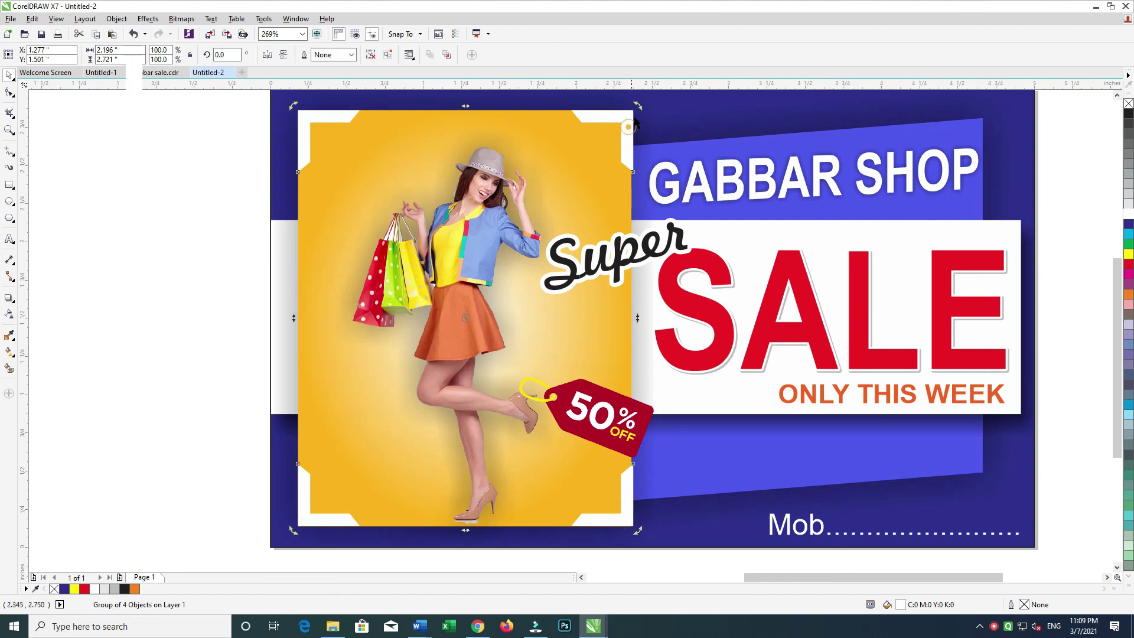
# - Tilt the four-bracket group slightly clockwise to about 356.3°
pyautogui.click(628, 127)
pyautogui.moveTo(647, 118); pyautogui.dragTo(650, 152)
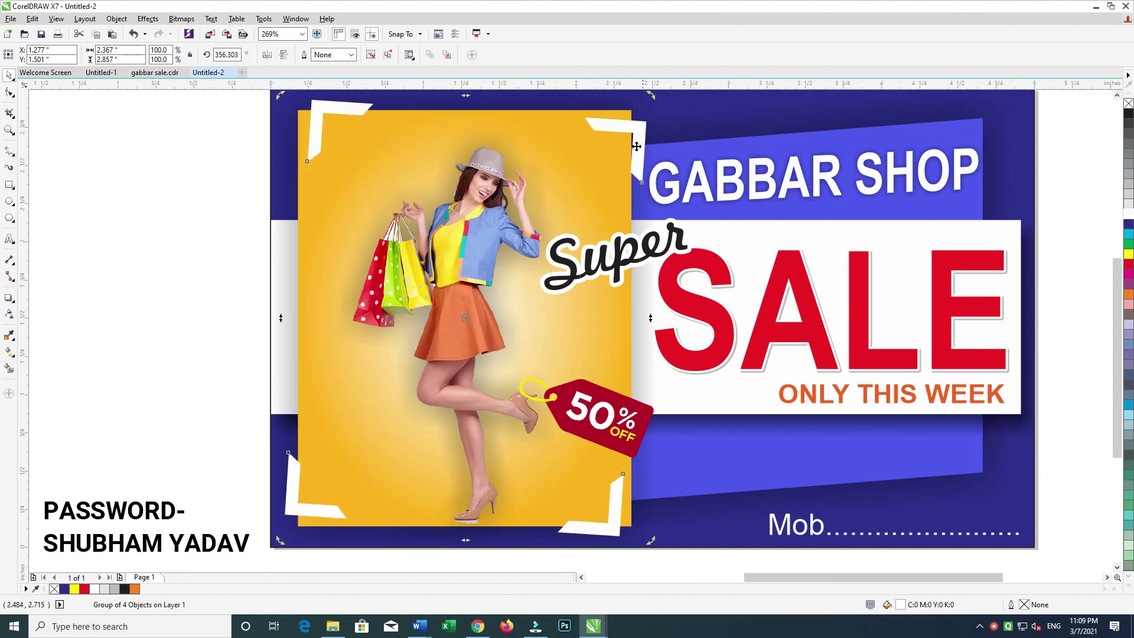
pyautogui.click(186, 236)
pyautogui.click(338, 117)
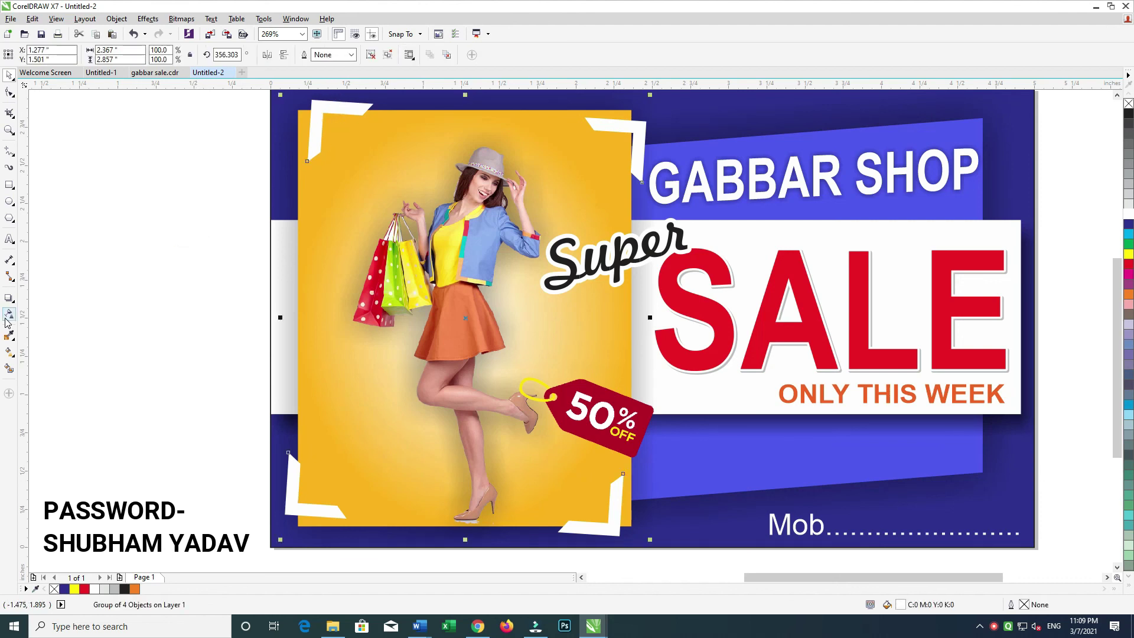
# - Cast a drop shadow from the bracket group with opacity 55 and feathering 5, then undo the last change
pyautogui.click(8, 299)
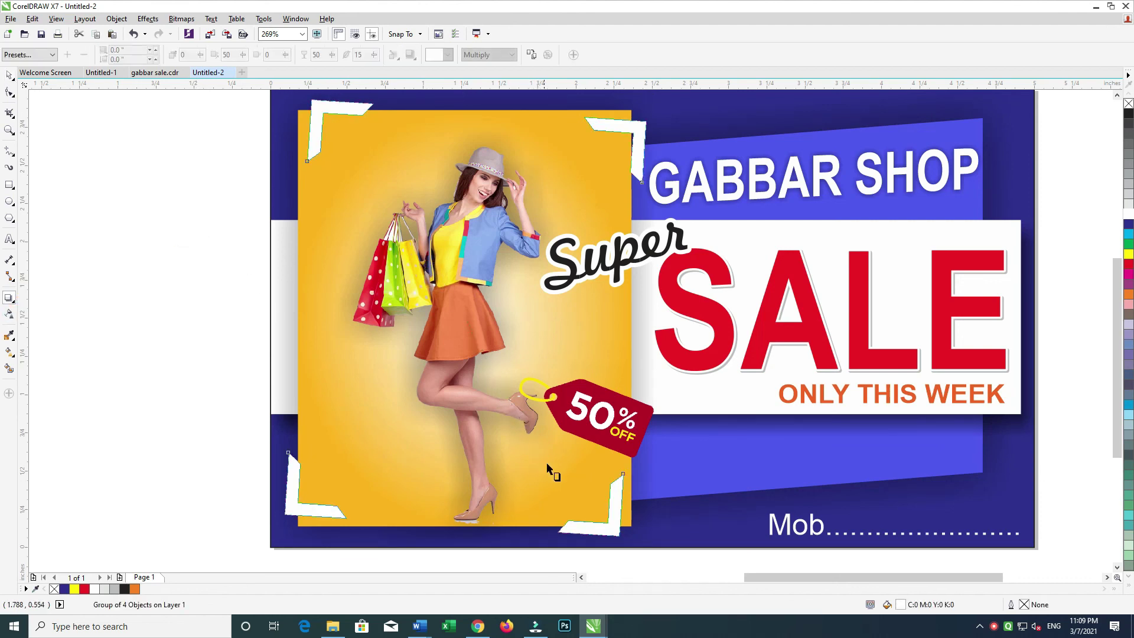
pyautogui.moveTo(548, 475); pyautogui.dragTo(557, 499)
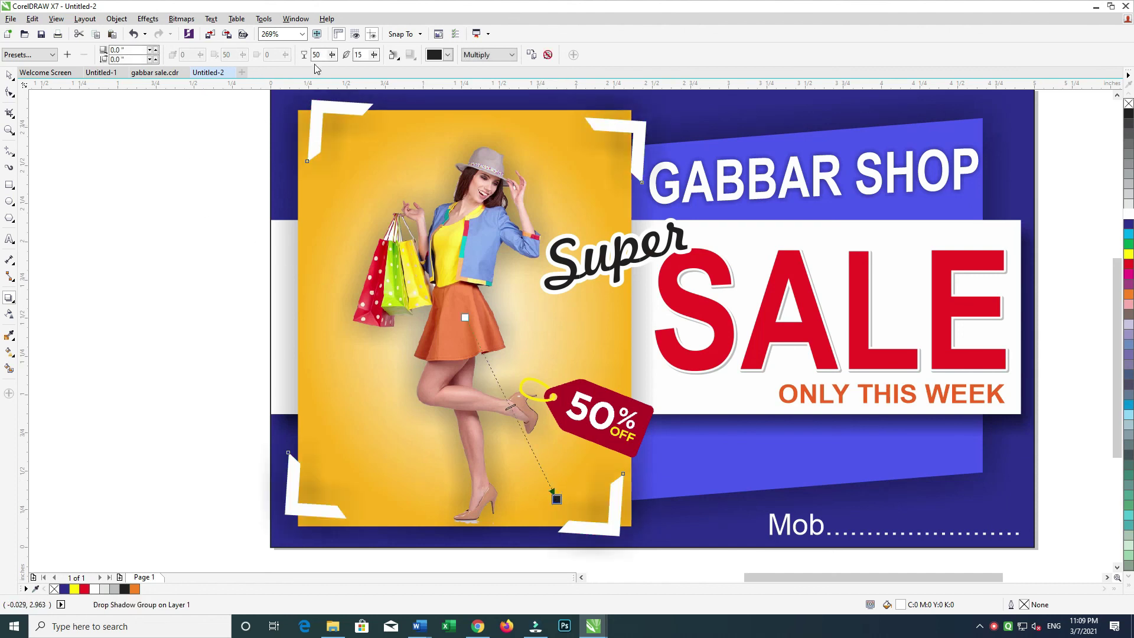
pyautogui.write('55')
pyautogui.press('Tab')
pyautogui.write('5')
pyautogui.press('Return')
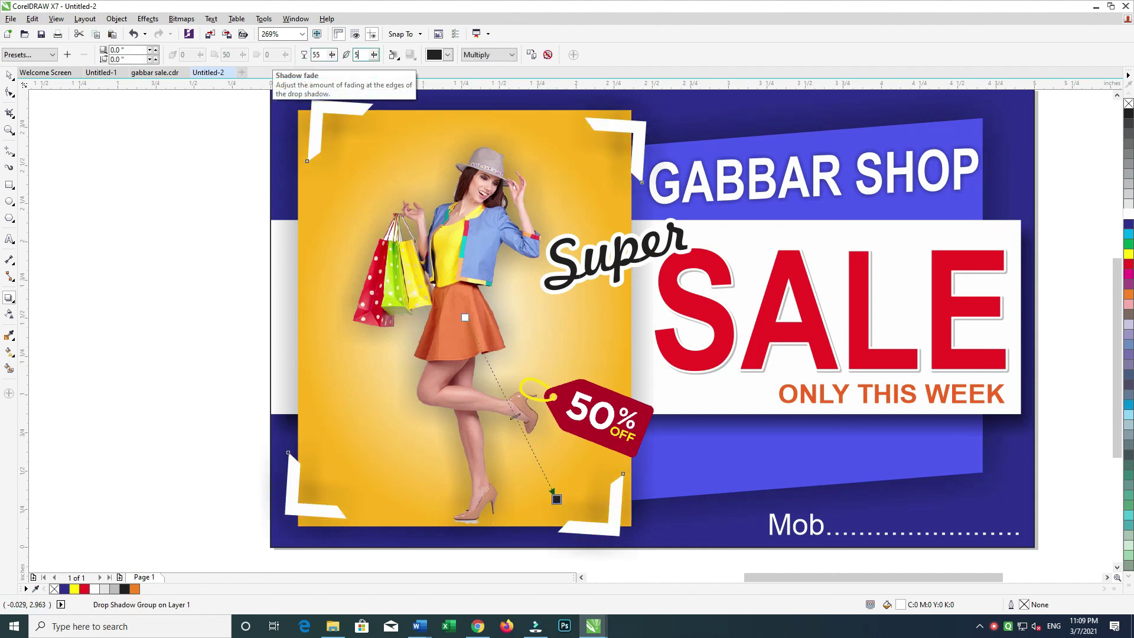
pyautogui.click(9, 75)
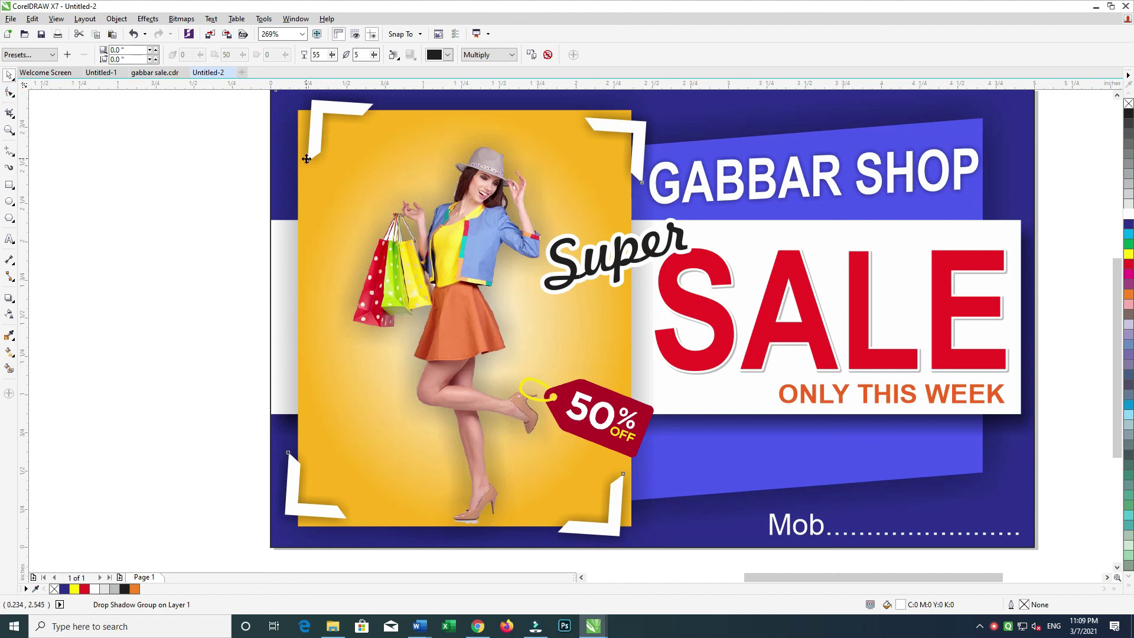
pyautogui.click(329, 113)
pyautogui.hotkey('ctrl', 'z')
pyautogui.click(341, 171)
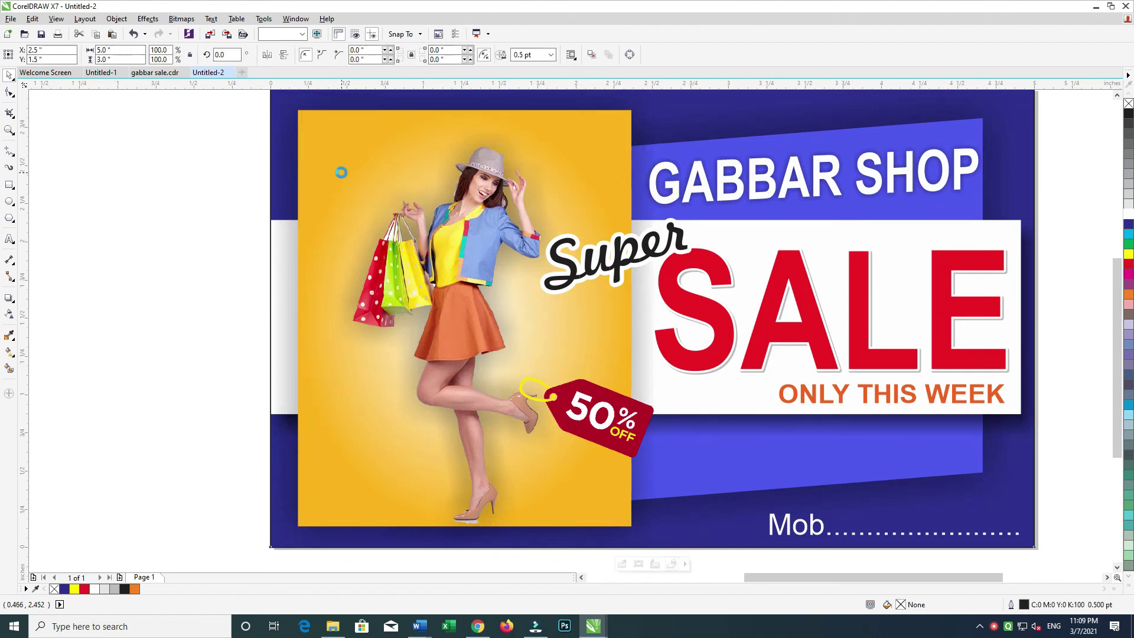
pyautogui.click(168, 166)
pyautogui.click(311, 225)
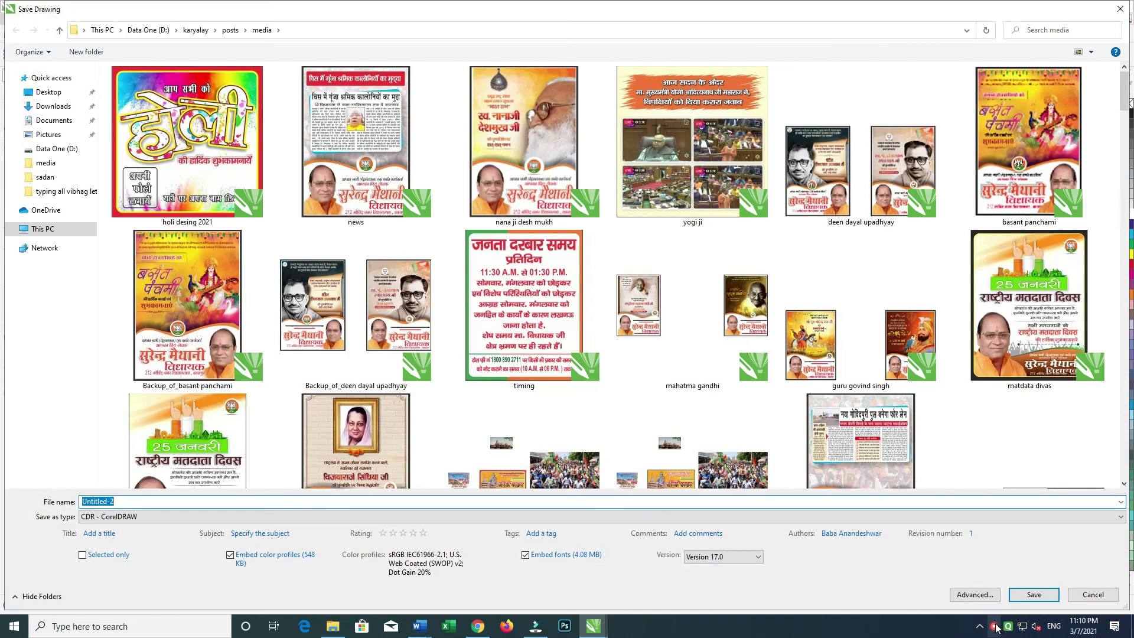
pyautogui.rightClick(994, 627)
pyautogui.click(1024, 599)
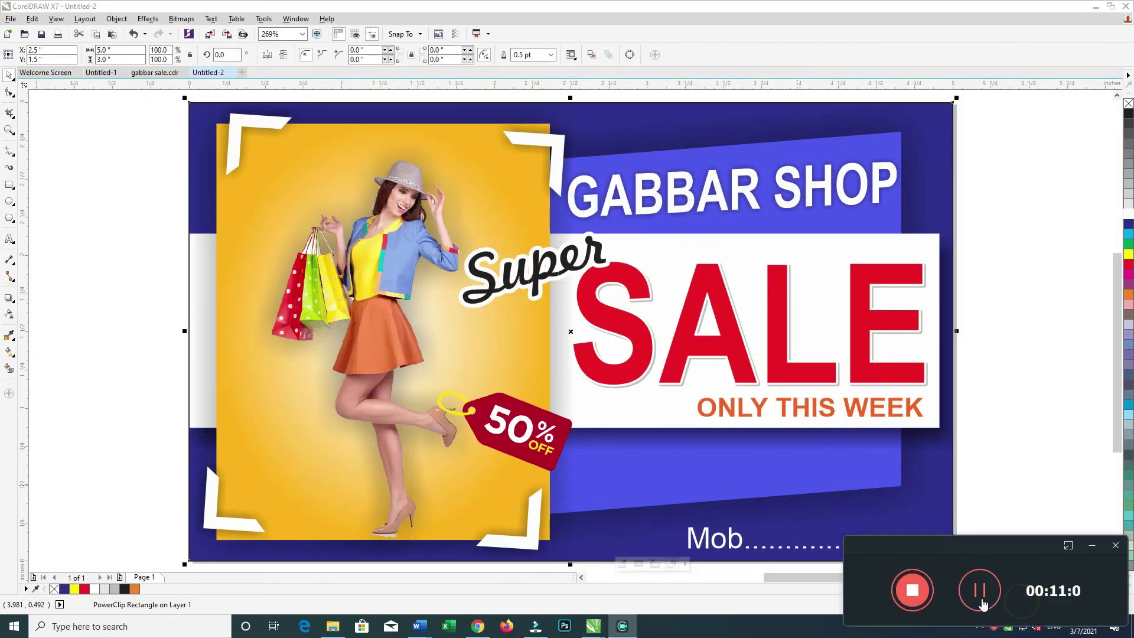
# - Type the caption 'THANKU FOR WATCHING' below the sale banner
pyautogui.click(240, 319)
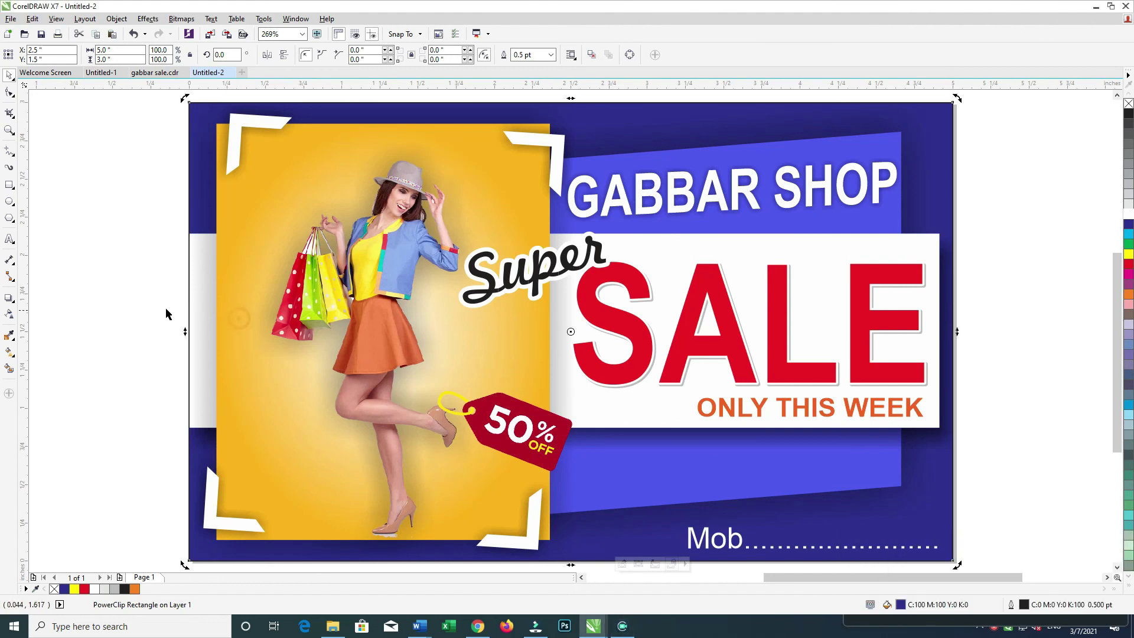
pyautogui.click(10, 238)
pyautogui.scroll(-3, 165, 293)
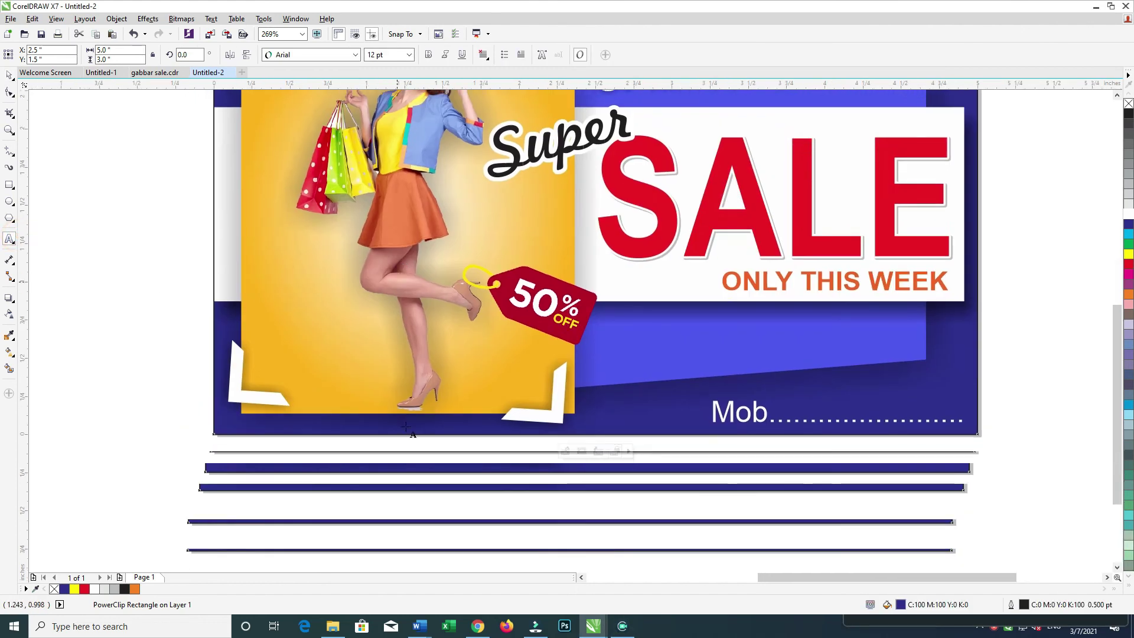
pyautogui.click(416, 489)
pyautogui.write('THA')
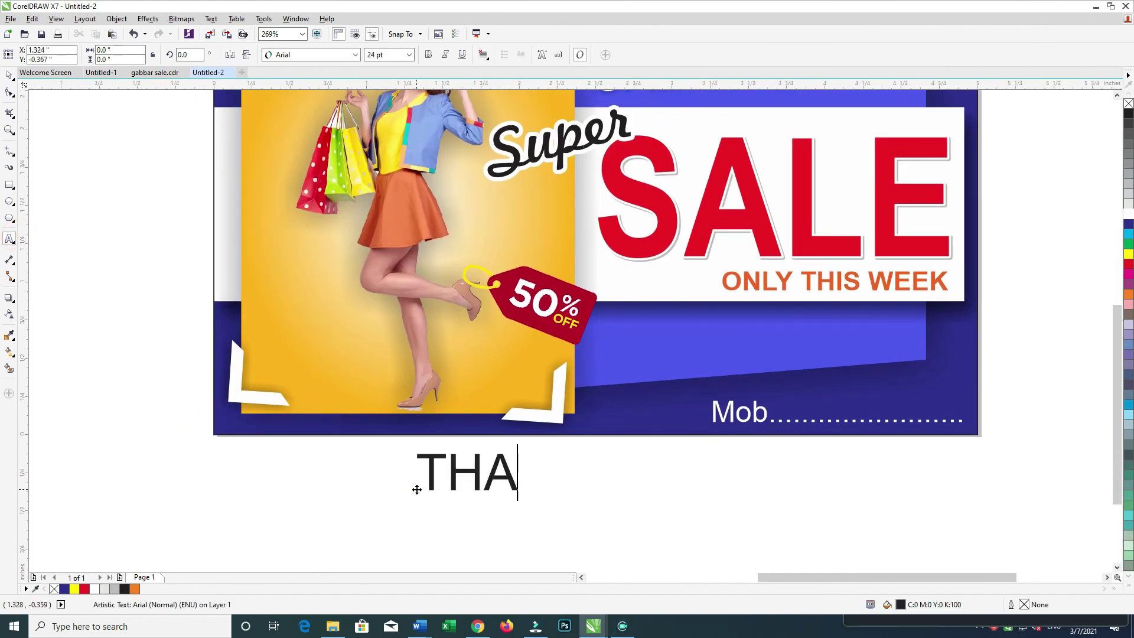
pyautogui.write('NKU FOR W')
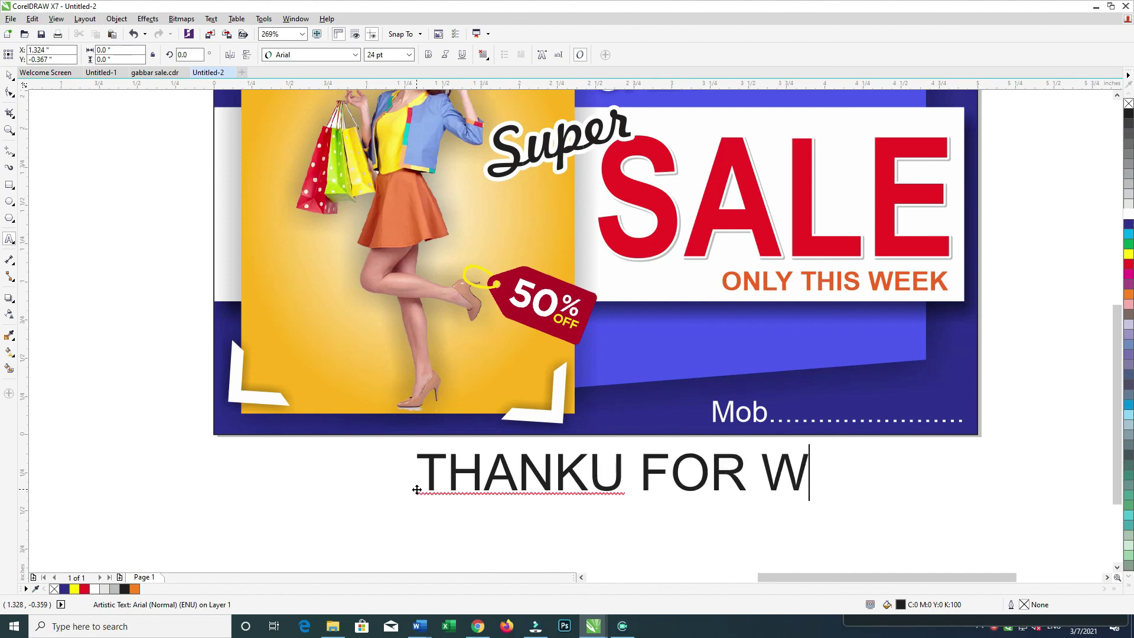
pyautogui.write('ATCH')
pyautogui.press('BackSpace')
pyautogui.write('C')
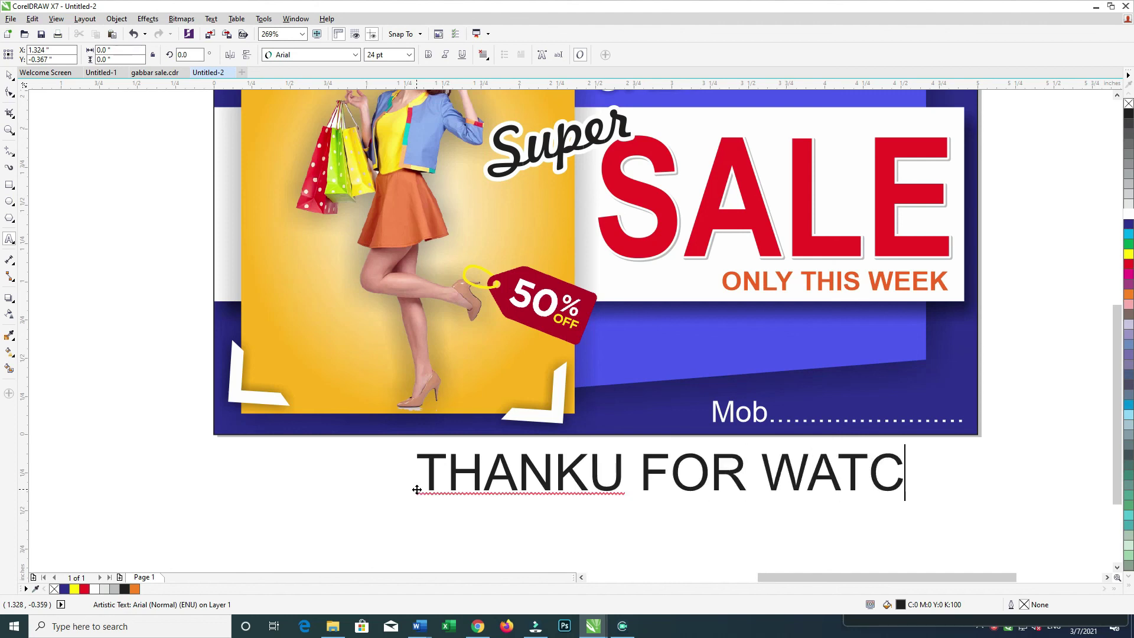
pyautogui.write('HING')
pyautogui.click(408, 295)
# - Centre the caption horizontally under the banner
pyautogui.click(9, 75)
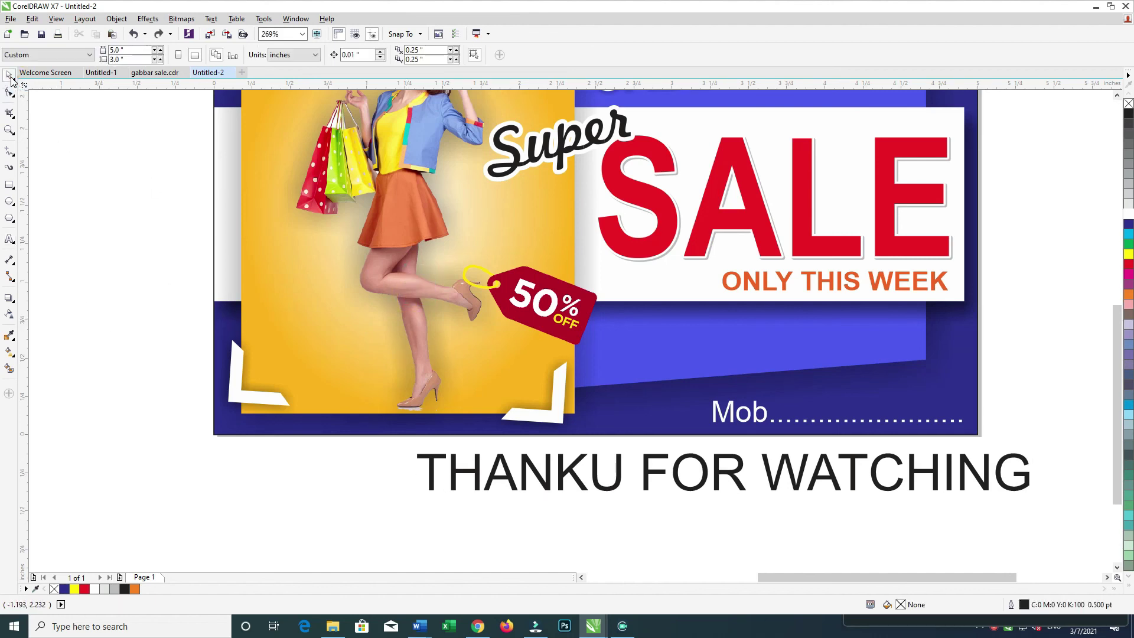
pyautogui.click(652, 473)
pyautogui.keyDown('shift'); pyautogui.click(628, 416); pyautogui.keyUp('shift')
pyautogui.press('c')
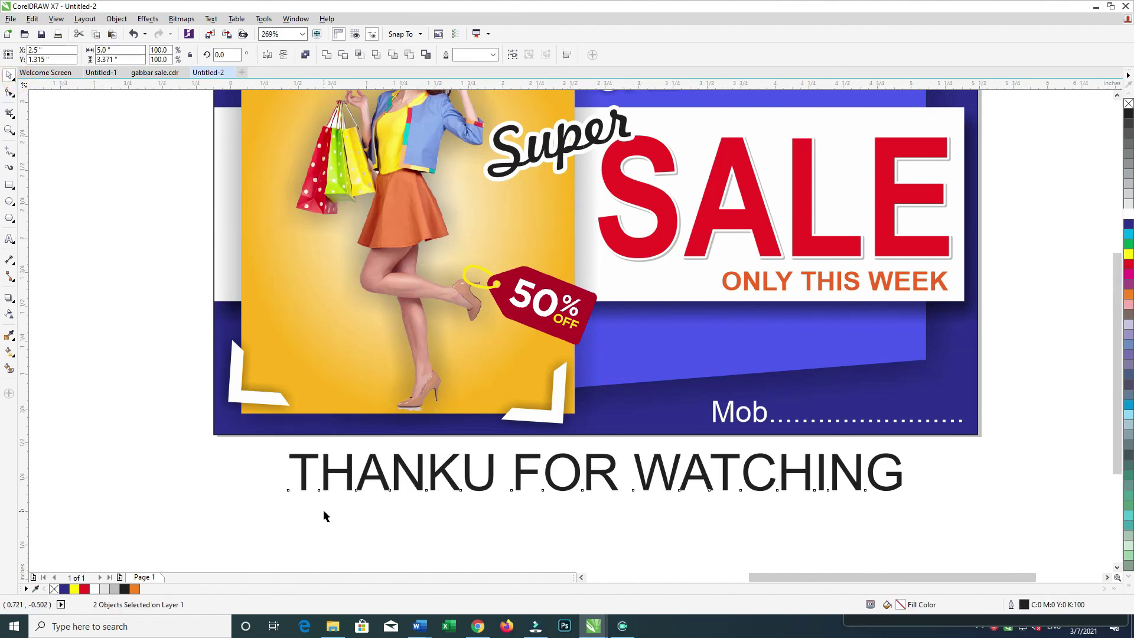